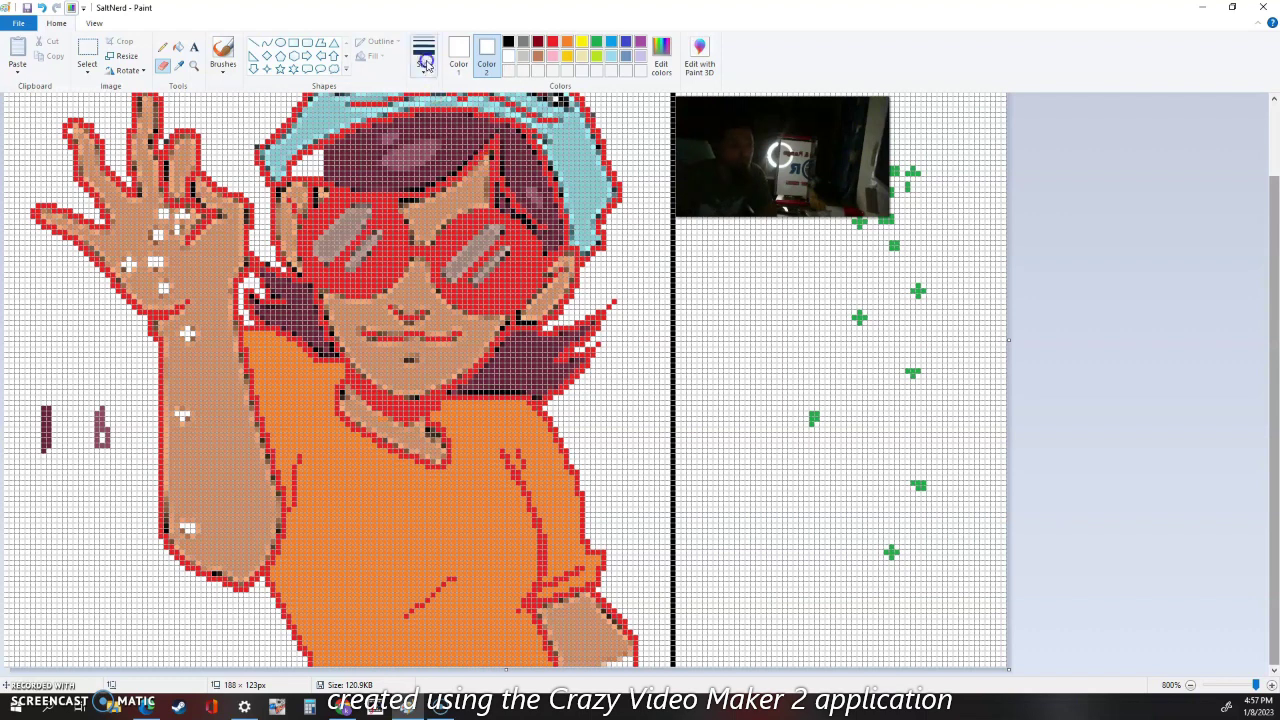
# - Erase the dark purple fringe under the hat to white, leaving the lighter highlight strand in the middle
pyautogui.moveTo(365, 141)
pyautogui.mouseDown()
pyautogui.moveTo(335, 168)
pyautogui.moveTo(345, 160)
pyautogui.moveTo(362, 182)
pyautogui.moveTo(371, 158)
pyautogui.moveTo(373, 178)
pyautogui.moveTo(414, 182)
pyautogui.moveTo(425, 128)
pyautogui.mouseUp()
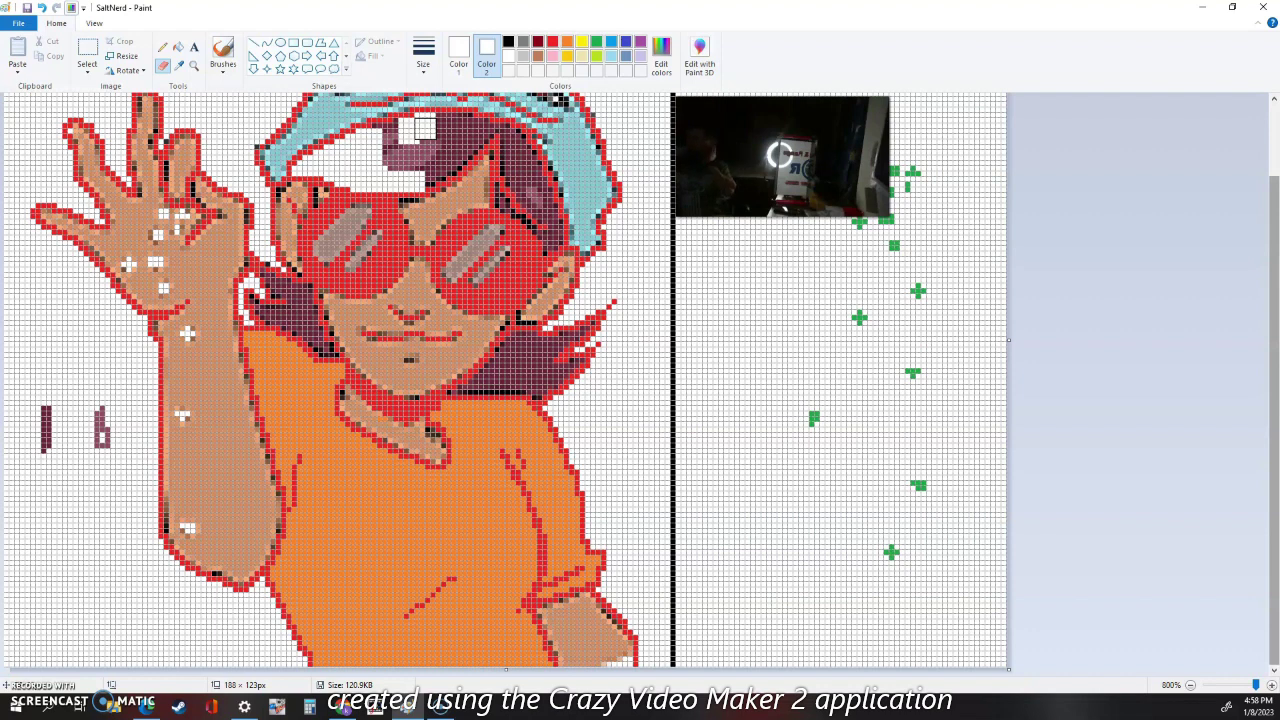
pyautogui.moveTo(424, 128)
pyautogui.mouseDown()
pyautogui.moveTo(466, 145)
pyautogui.moveTo(477, 133)
pyautogui.moveTo(424, 177)
pyautogui.mouseUp()
pyautogui.click(163, 48)
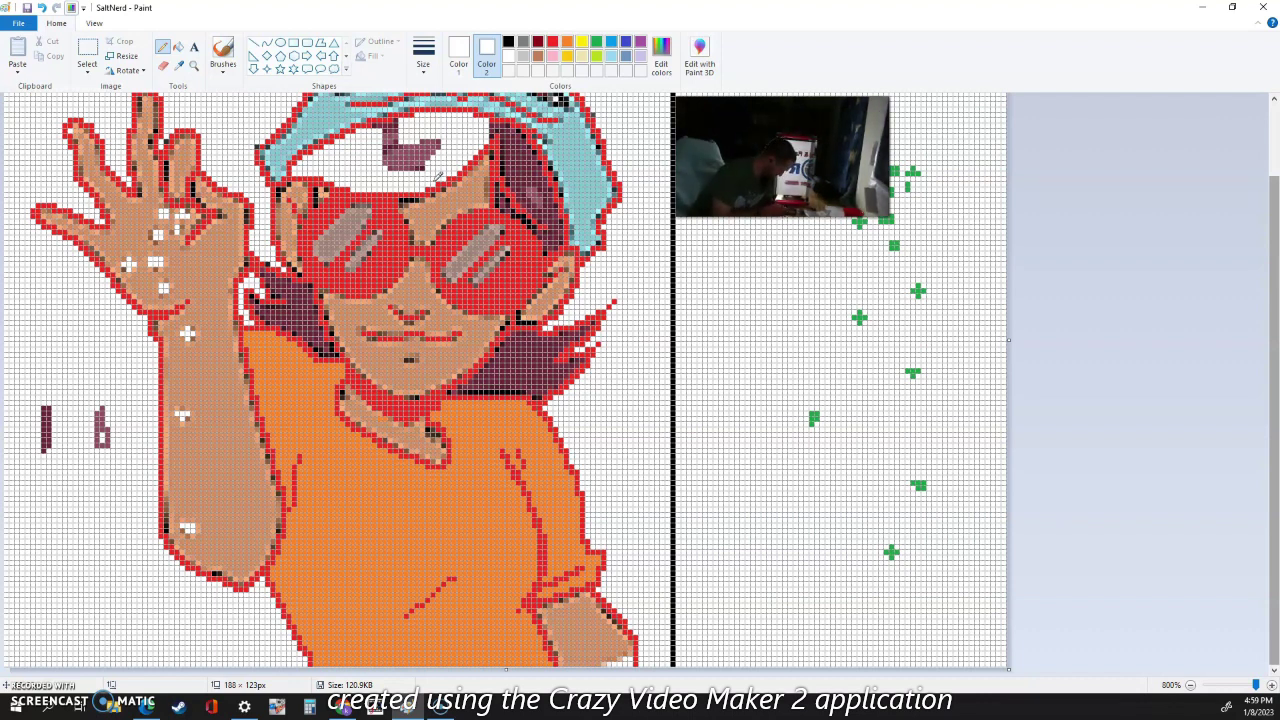
# - Cover the dark hair between the hat and the right lens with white straight lines
pyautogui.click(254, 43)
pyautogui.moveTo(495, 143)
pyautogui.mouseDown()
pyautogui.moveTo(500, 120)
pyautogui.moveTo(501, 174)
pyautogui.moveTo(530, 210)
pyautogui.mouseUp()
pyautogui.moveTo(535, 144); pyautogui.dragTo(541, 220)
pyautogui.click(604, 237)
pyautogui.moveTo(547, 176); pyautogui.dragTo(558, 249)
pyautogui.click(617, 289)
pyautogui.click(647, 249)
pyautogui.click(650, 279)
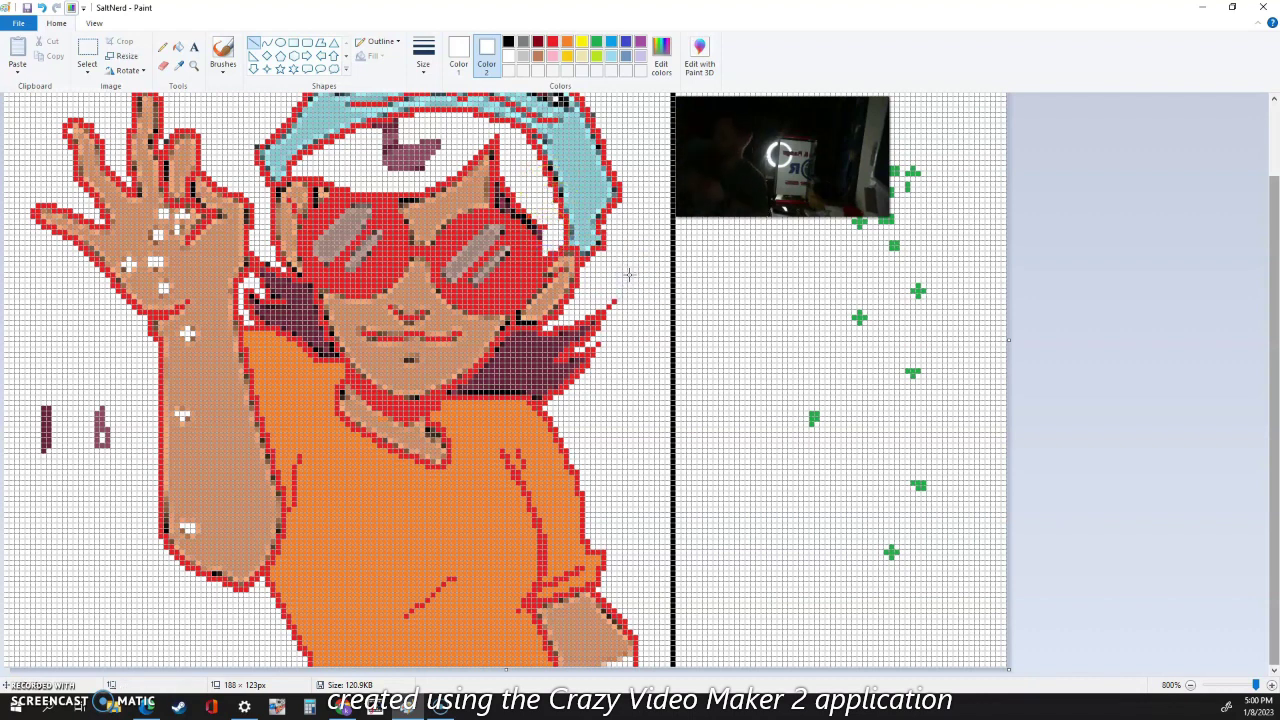
pyautogui.click(560, 197)
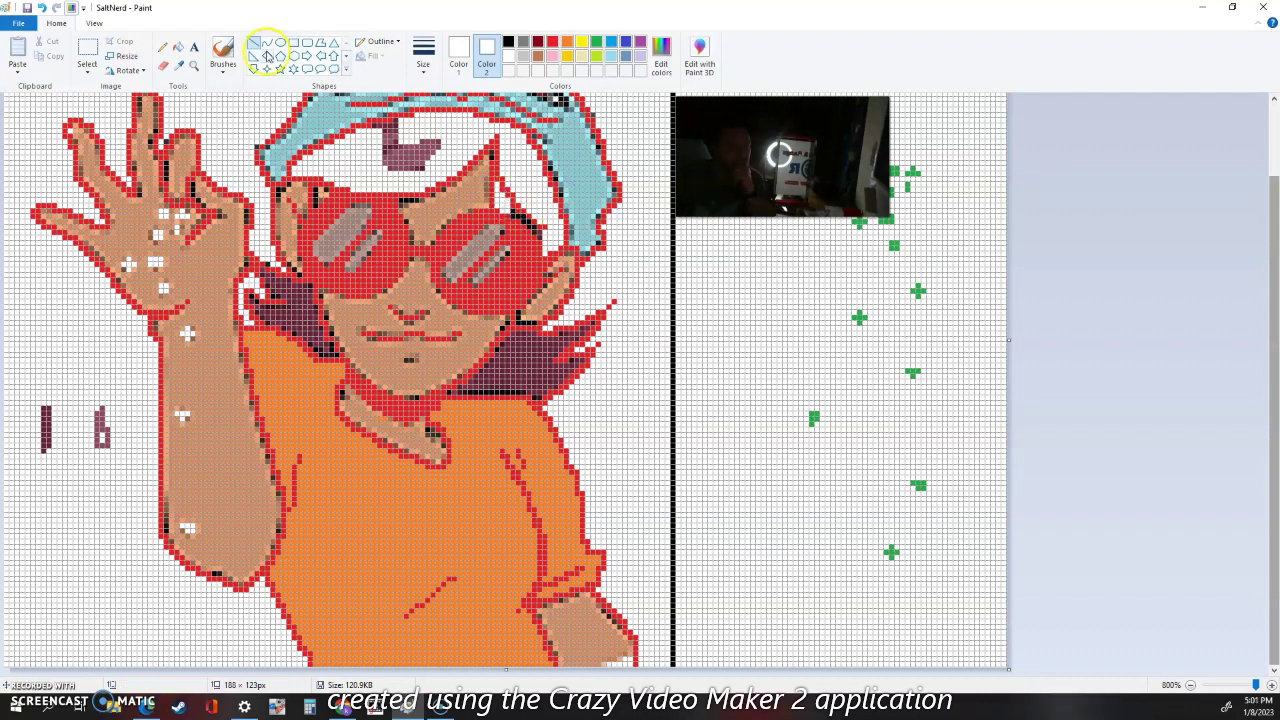
# - Whiten the leftover dark pixels beside the right lens and around the hair highlight with the Pencil tool
pyautogui.click(163, 47)
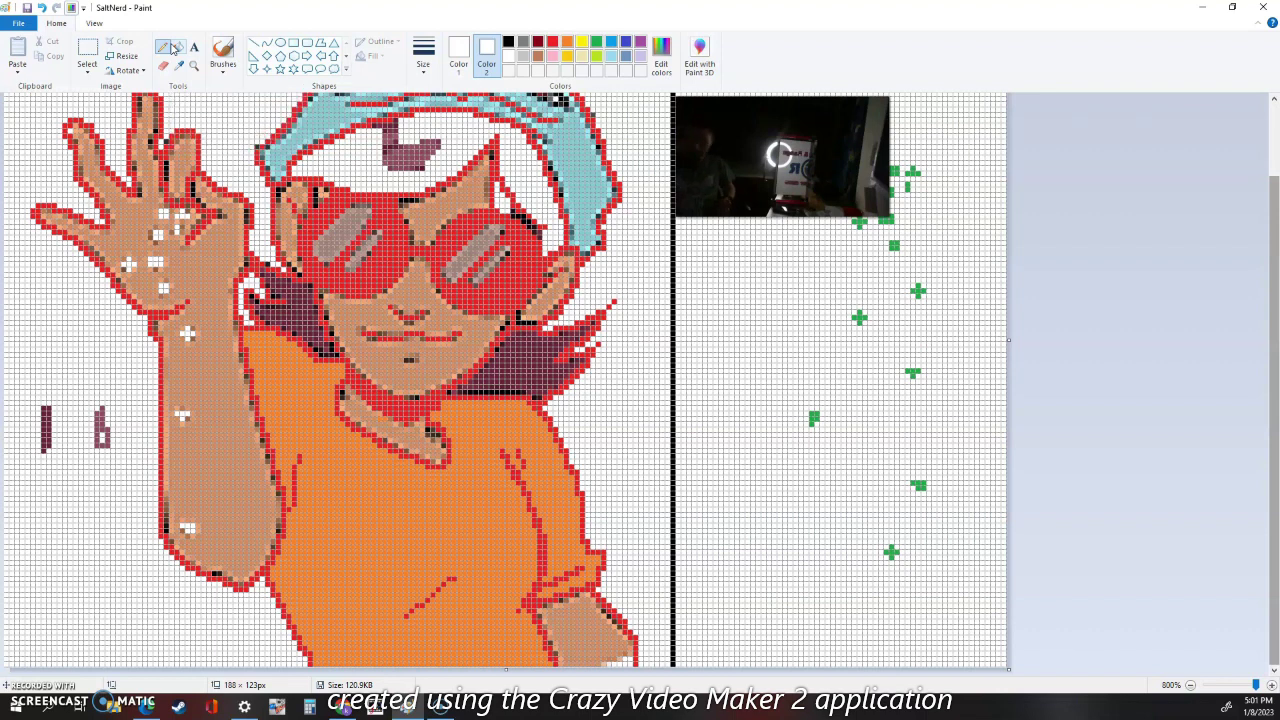
pyautogui.moveTo(531, 230); pyautogui.dragTo(541, 237)
pyautogui.moveTo(377, 123); pyautogui.dragTo(396, 124)
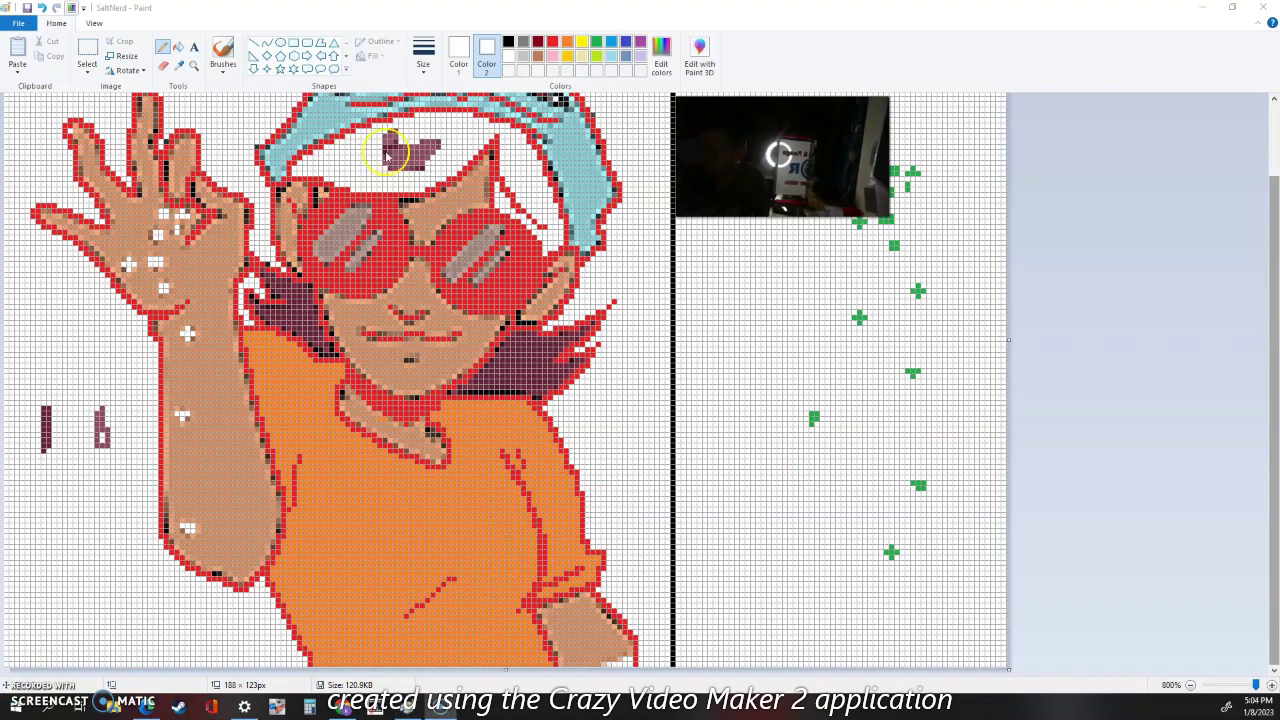
# - Whiten the dark hair lock between the raised arm and the face, keeping its red outline
pyautogui.click(235, 271)
pyautogui.click(268, 277)
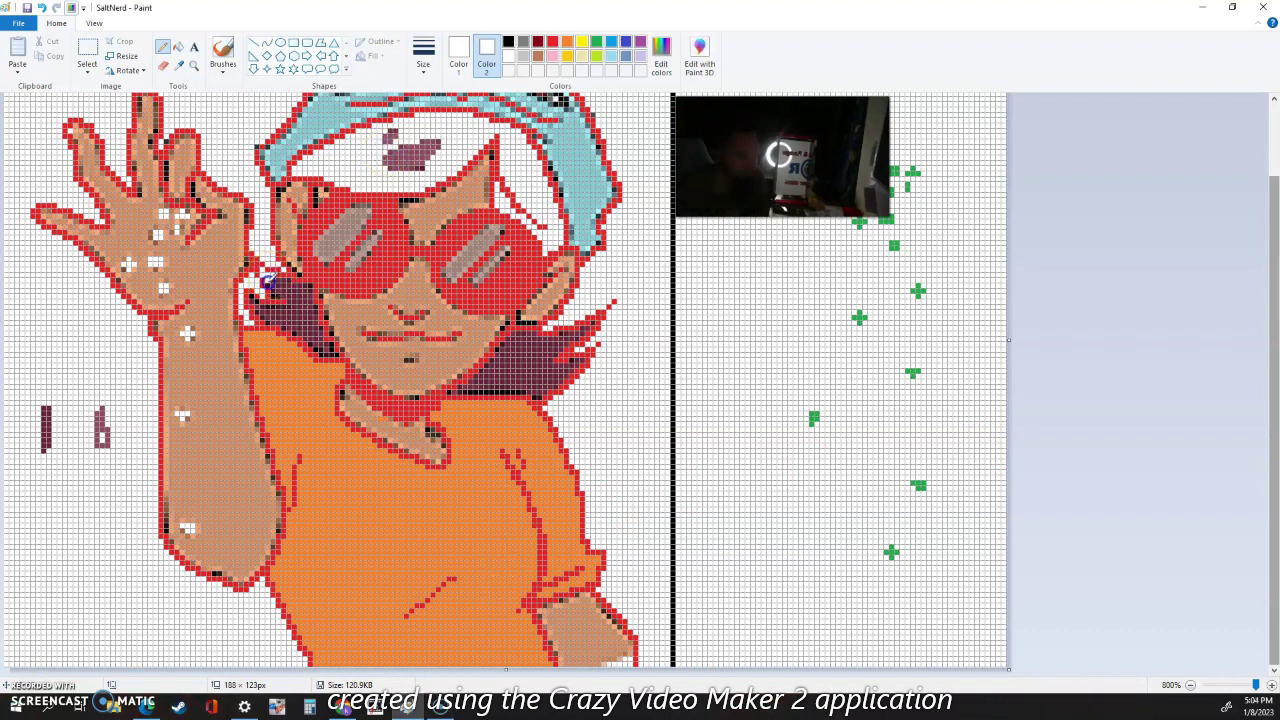
pyautogui.moveTo(297, 324)
pyautogui.mouseDown()
pyautogui.moveTo(312, 284)
pyautogui.moveTo(308, 337)
pyautogui.moveTo(330, 347)
pyautogui.mouseUp()
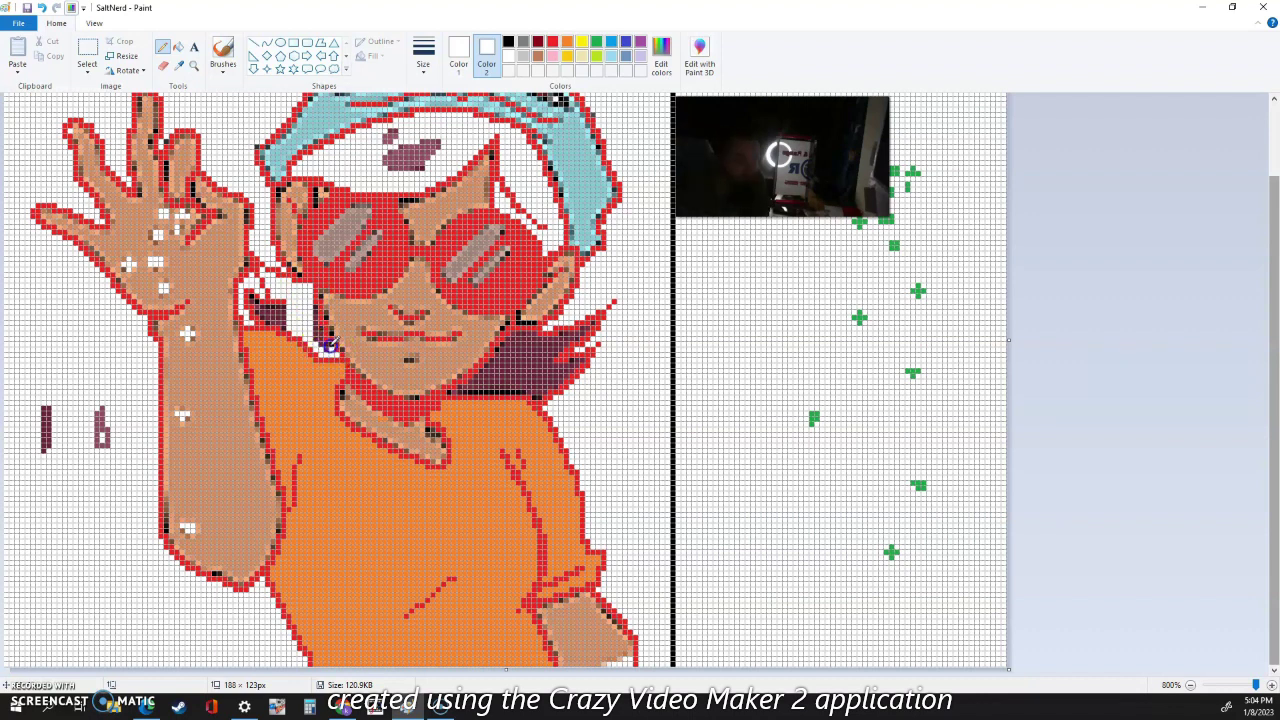
pyautogui.click(253, 298)
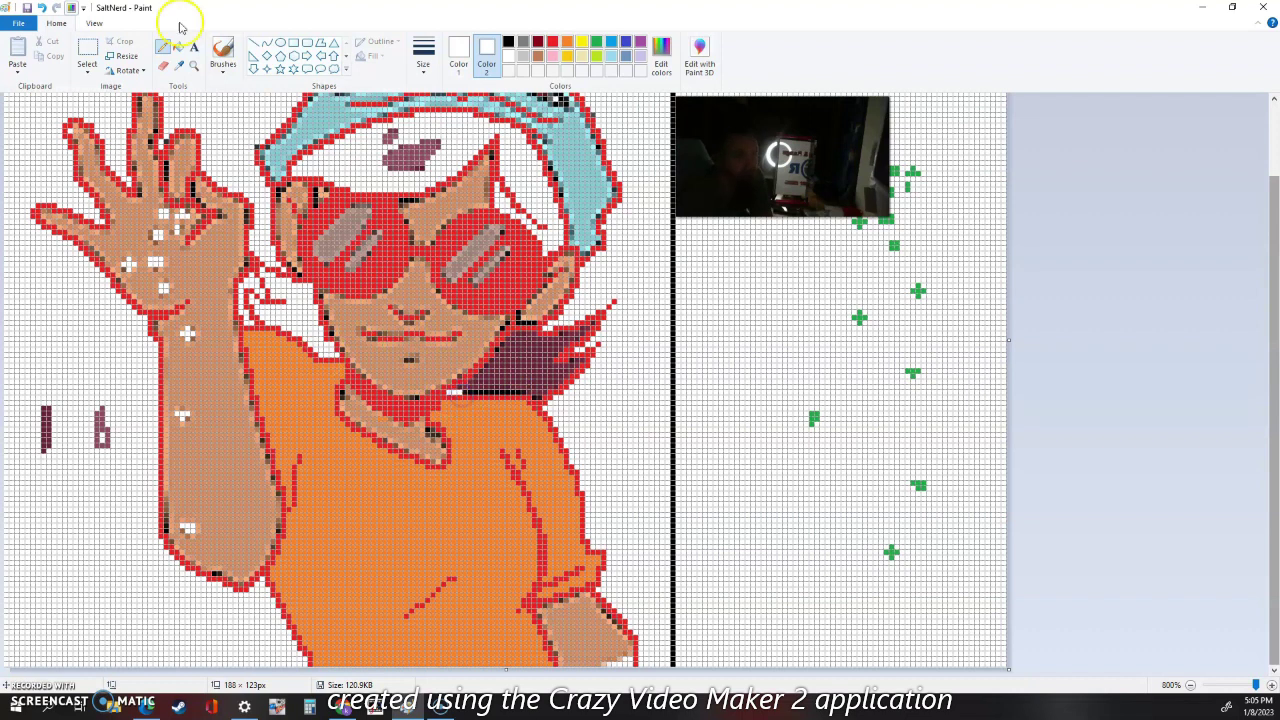
# - Cover the dark hair lock above the shoulder on the right of the face with white lines and clean up its tips by pencil
pyautogui.click(253, 43)
pyautogui.moveTo(459, 389); pyautogui.dragTo(554, 386)
pyautogui.moveTo(470, 381); pyautogui.dragTo(559, 381)
pyautogui.moveTo(476, 376); pyautogui.dragTo(572, 373)
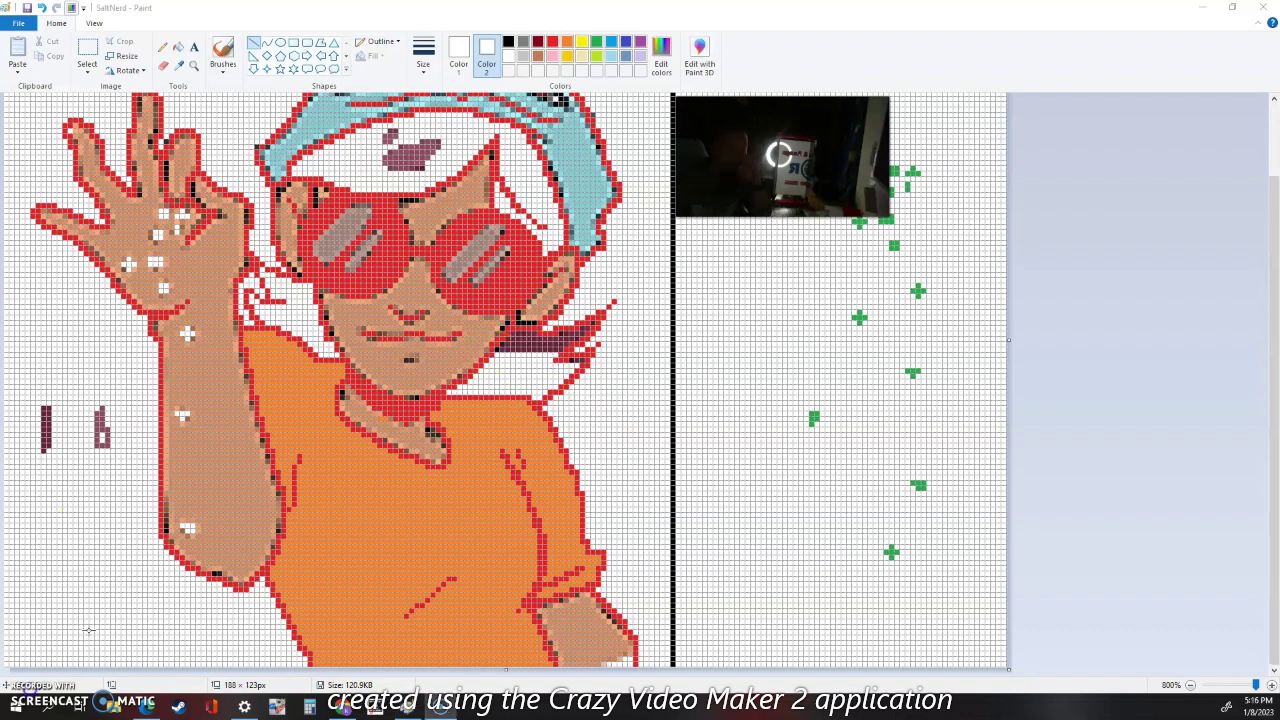
pyautogui.moveTo(495, 350)
pyautogui.mouseDown()
pyautogui.moveTo(570, 351)
pyautogui.moveTo(588, 332)
pyautogui.mouseUp()
pyautogui.click(746, 383)
pyautogui.click(689, 395)
pyautogui.click(163, 47)
pyautogui.click(593, 324)
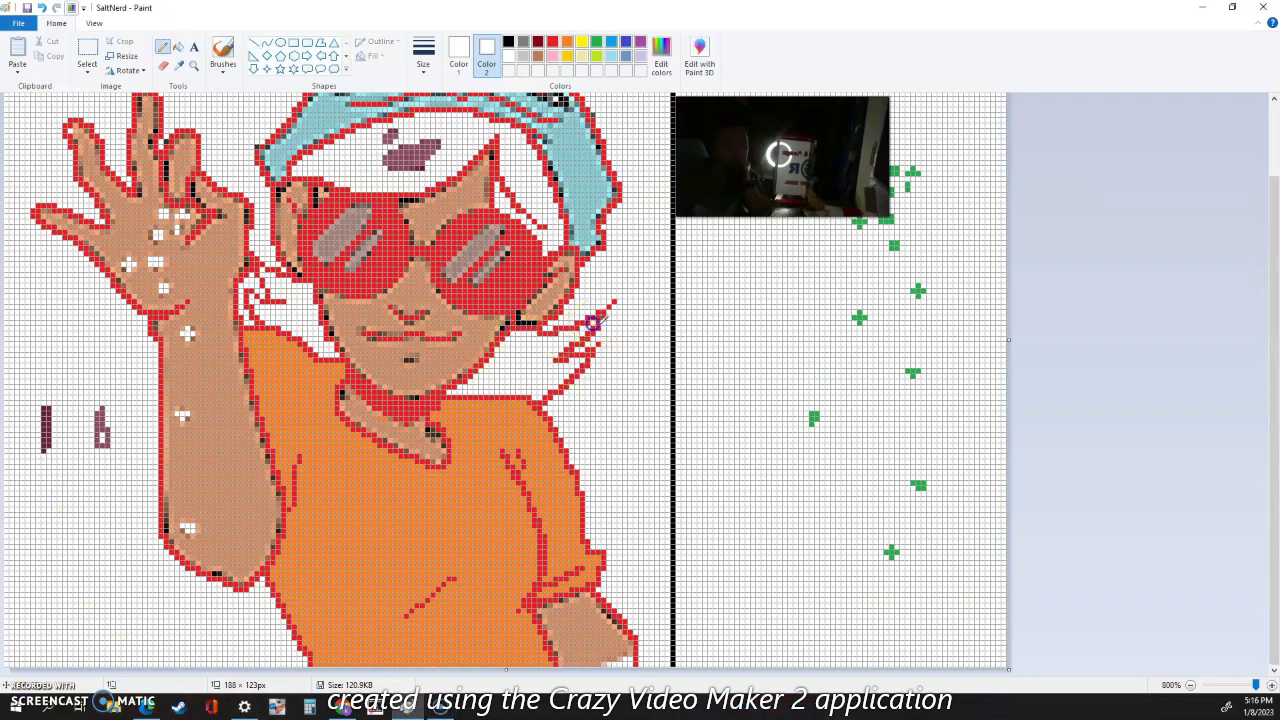
# - Pick the dark purple from the "1" sample and fill the whitened hair areas with it
pyautogui.click(44, 420)
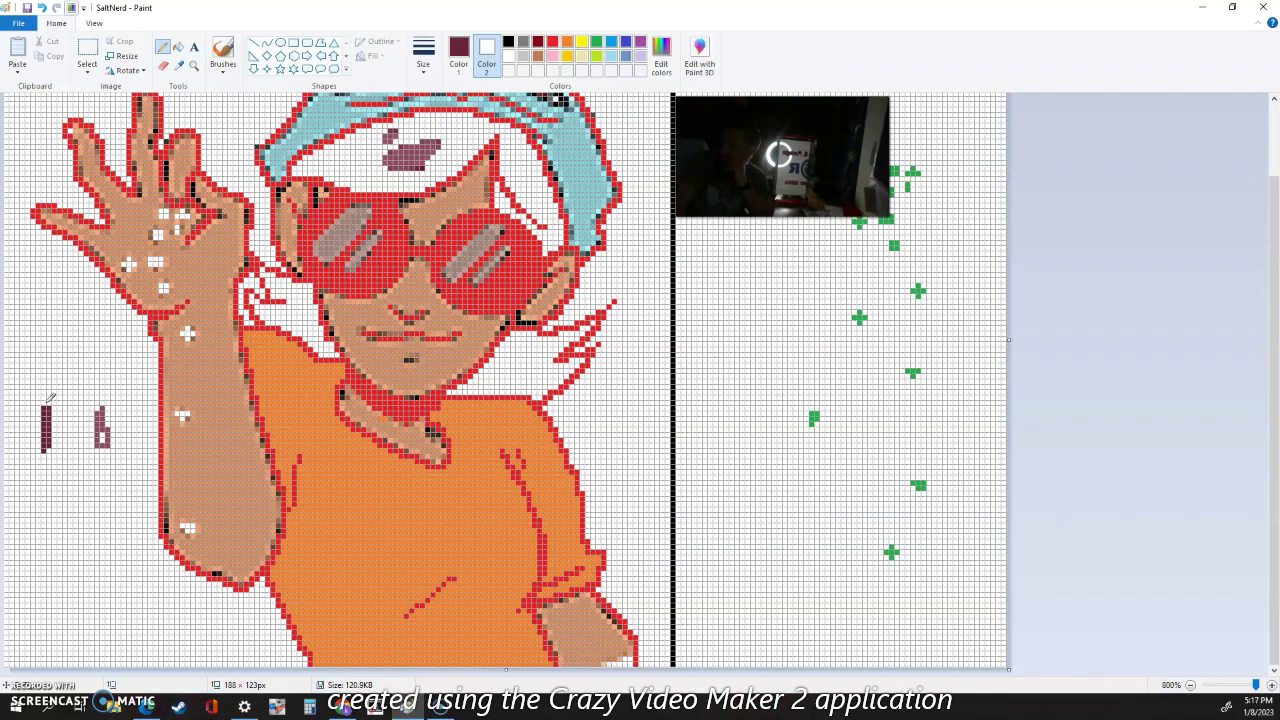
pyautogui.click(178, 47)
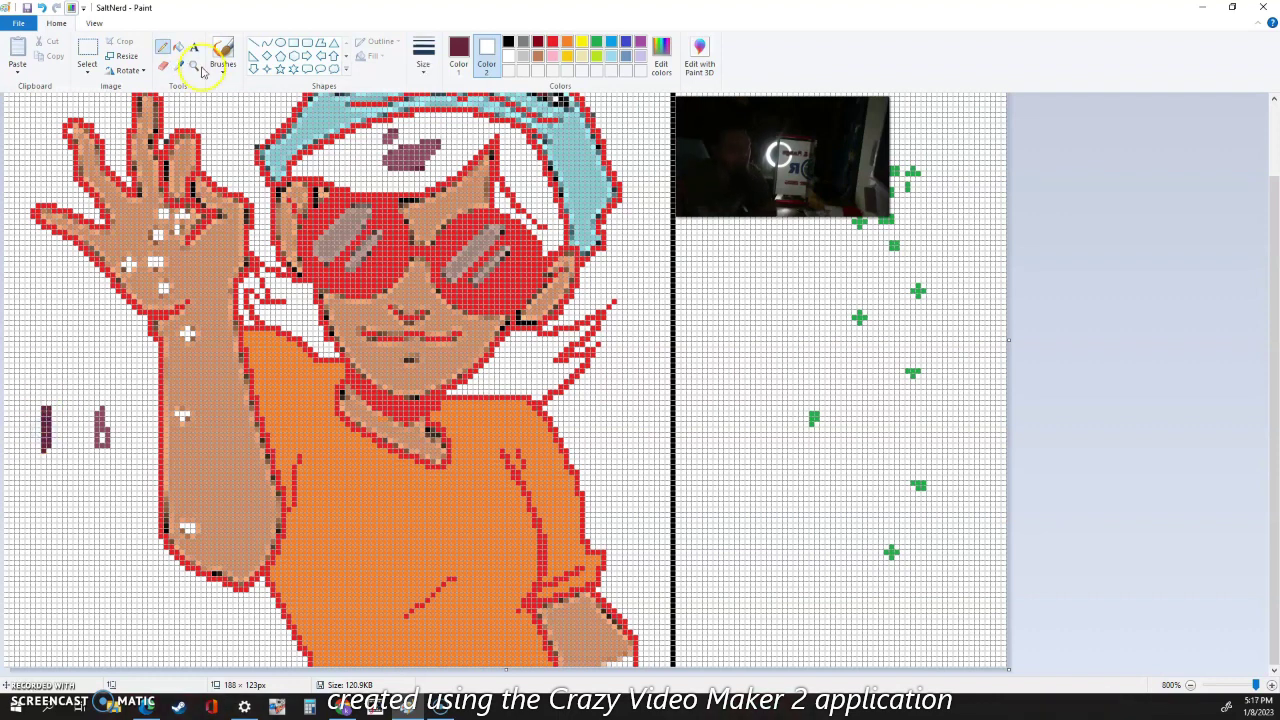
pyautogui.click(281, 325)
pyautogui.click(525, 358)
pyautogui.click(549, 213)
# - Whiten the two highlight spots in the fringe and fill them with the lighter purple picked from the second sample
pyautogui.scroll(2, 108, 489)
pyautogui.click(162, 47)
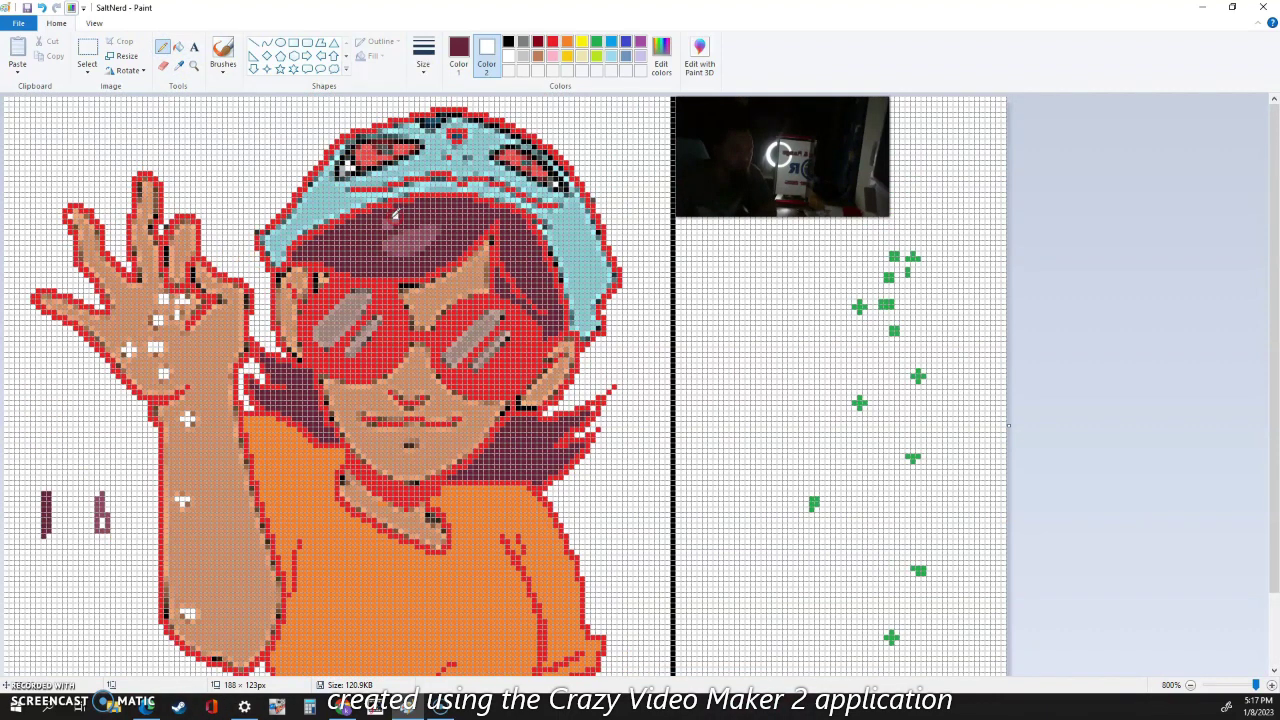
pyautogui.moveTo(393, 247); pyautogui.dragTo(415, 245)
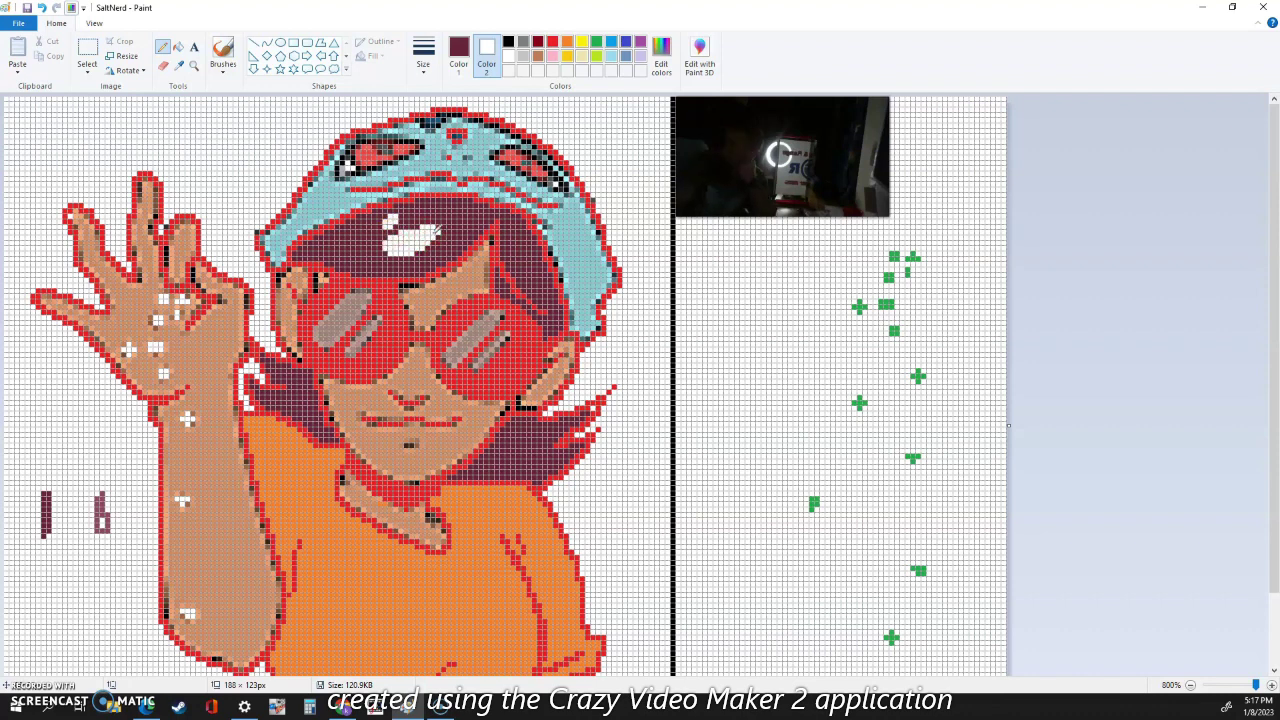
pyautogui.click(181, 67)
pyautogui.click(99, 514)
pyautogui.click(179, 47)
pyautogui.click(408, 241)
pyautogui.click(391, 222)
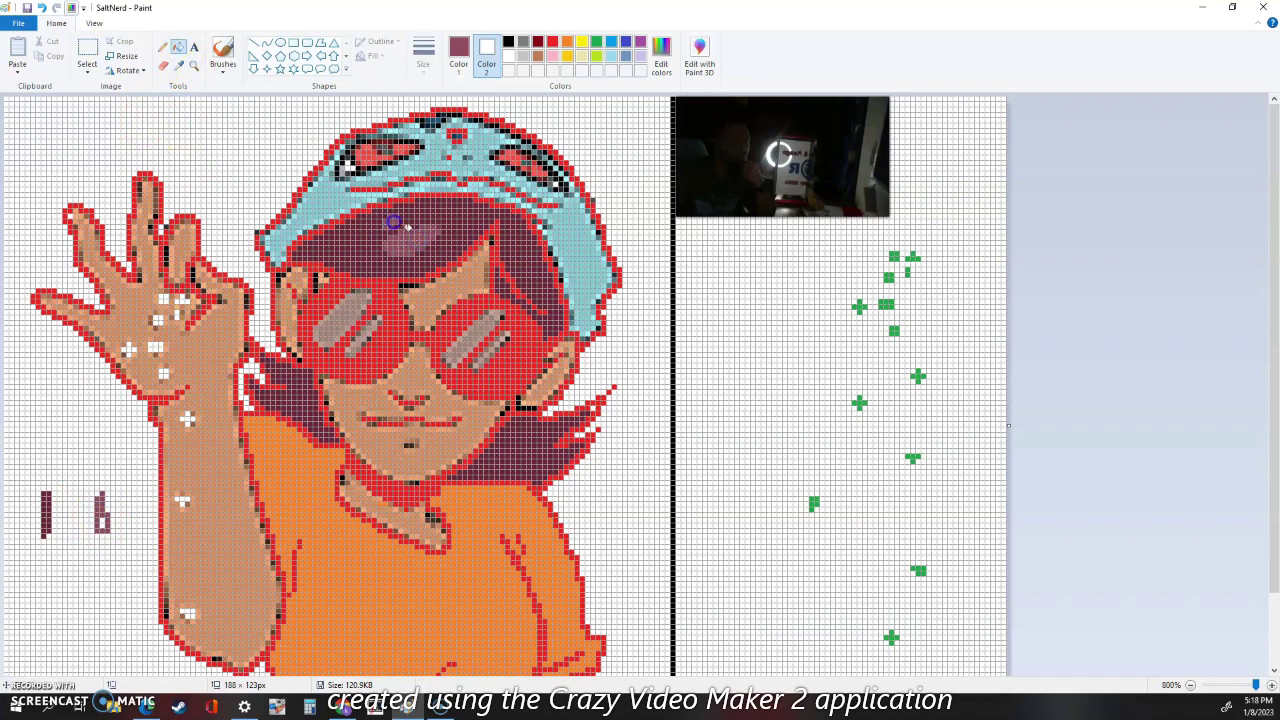
# - Set Color 1 to white for the pencil and add a tan skin-tone swatch above the purple samples
pyautogui.click(162, 47)
pyautogui.click(458, 55)
pyautogui.click(508, 55)
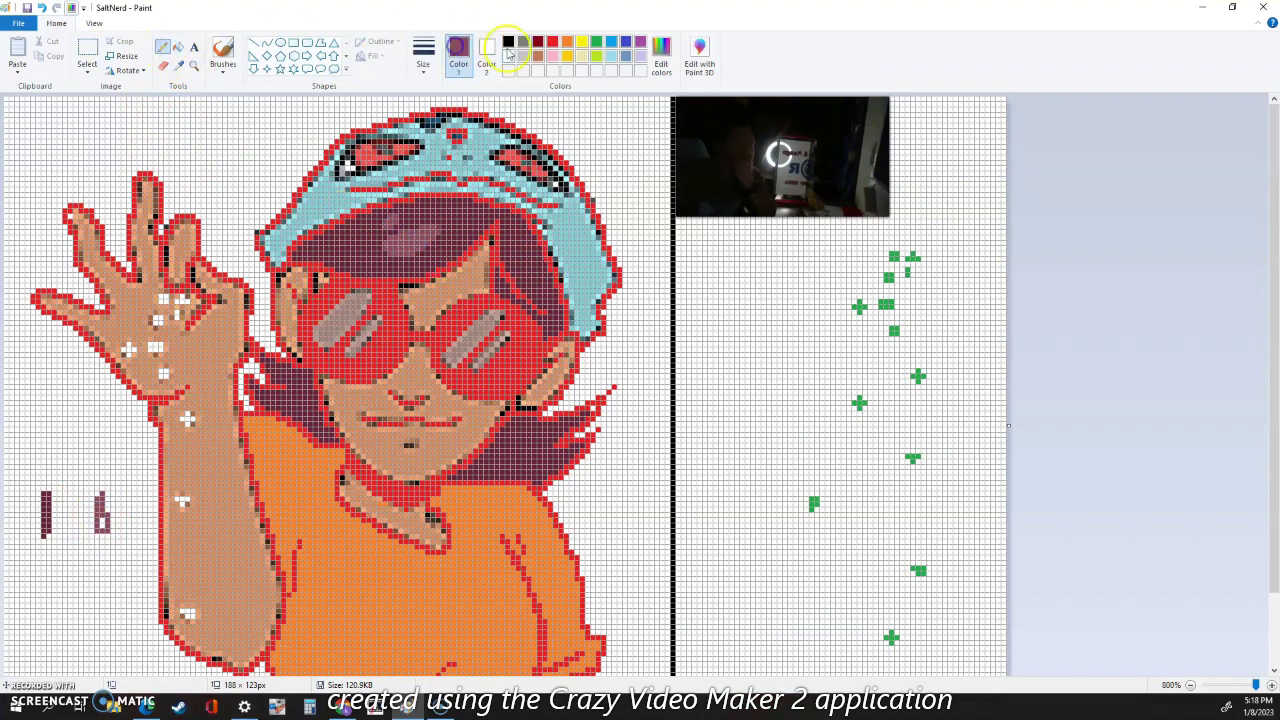
pyautogui.click(179, 66)
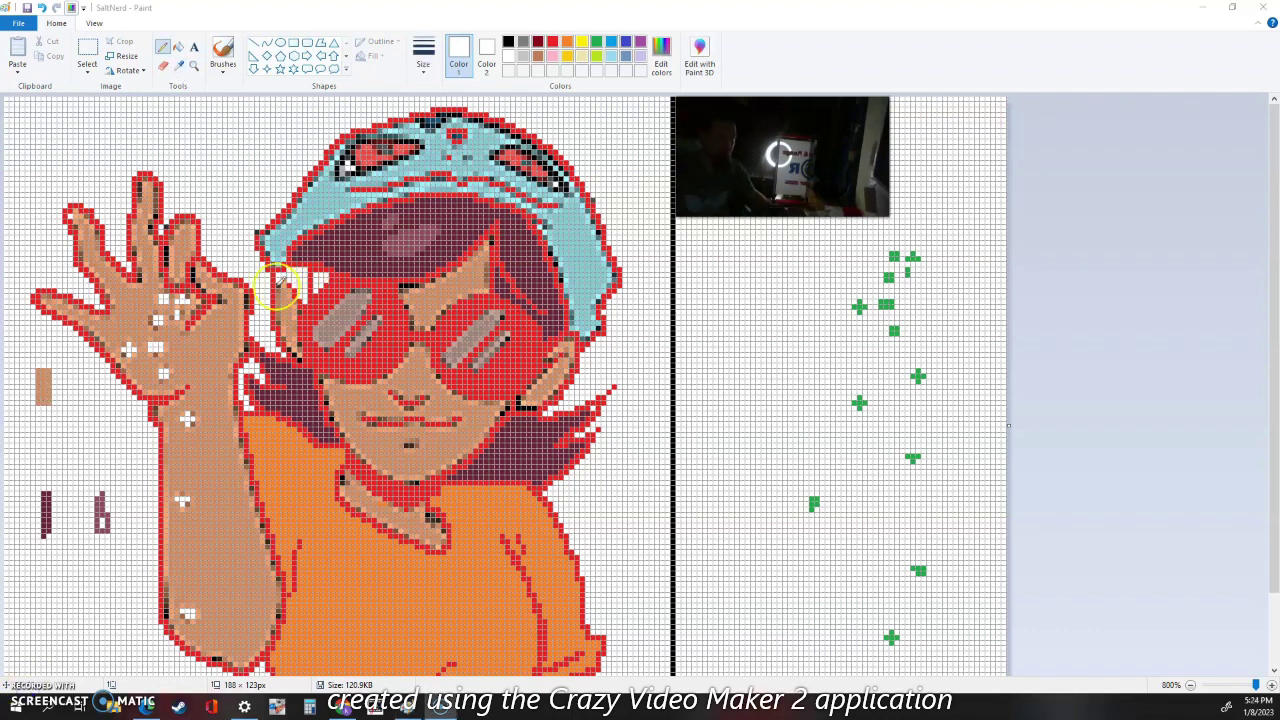
# - Whiten the skin of the forehead, both ears and the area under the right lens with lines and pencil
pyautogui.click(84, 63)
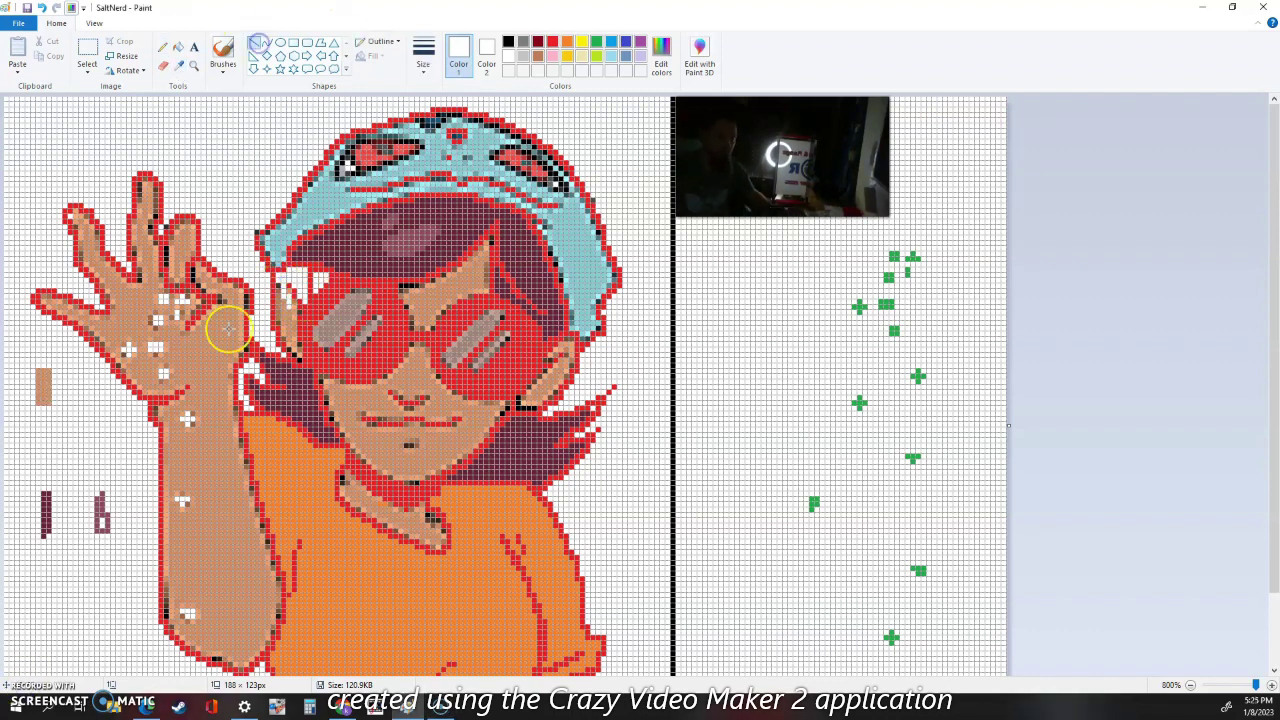
pyautogui.click(473, 268)
pyautogui.moveTo(473, 268)
pyautogui.mouseDown()
pyautogui.moveTo(478, 282)
pyautogui.moveTo(425, 320)
pyautogui.moveTo(426, 294)
pyautogui.moveTo(482, 264)
pyautogui.mouseUp()
pyautogui.click(162, 47)
pyautogui.click(370, 130)
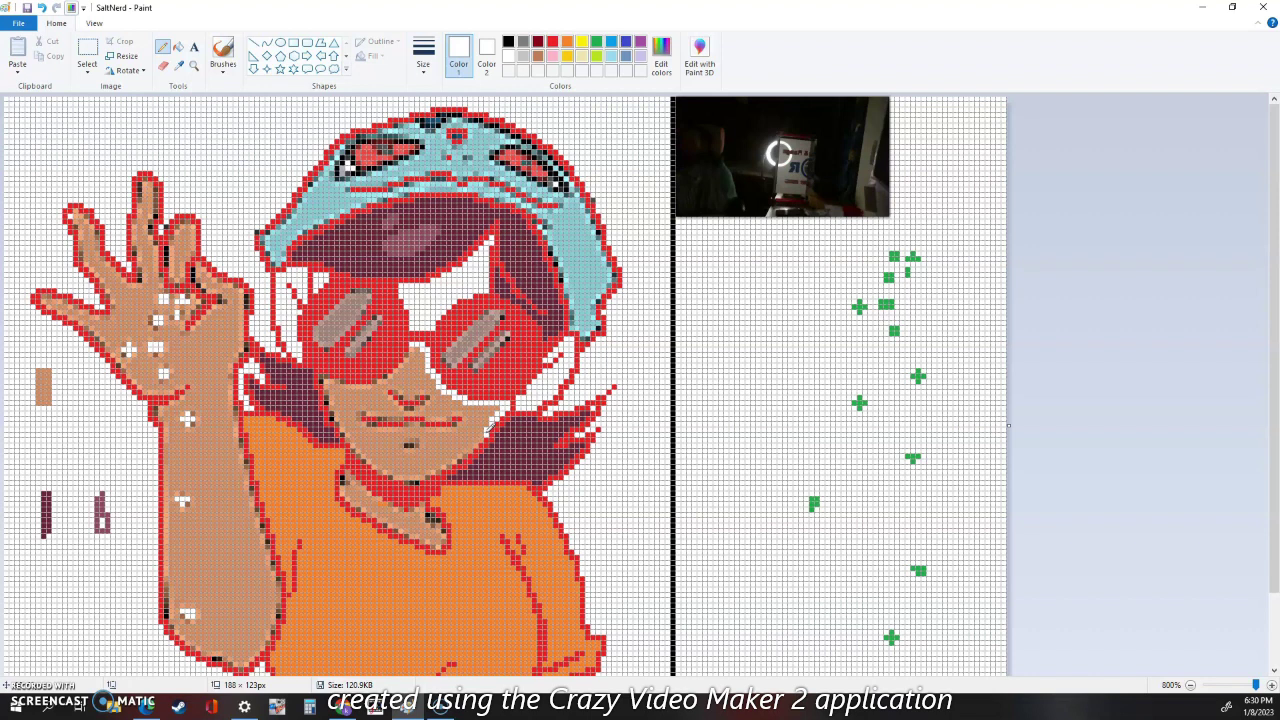
pyautogui.click(344, 481)
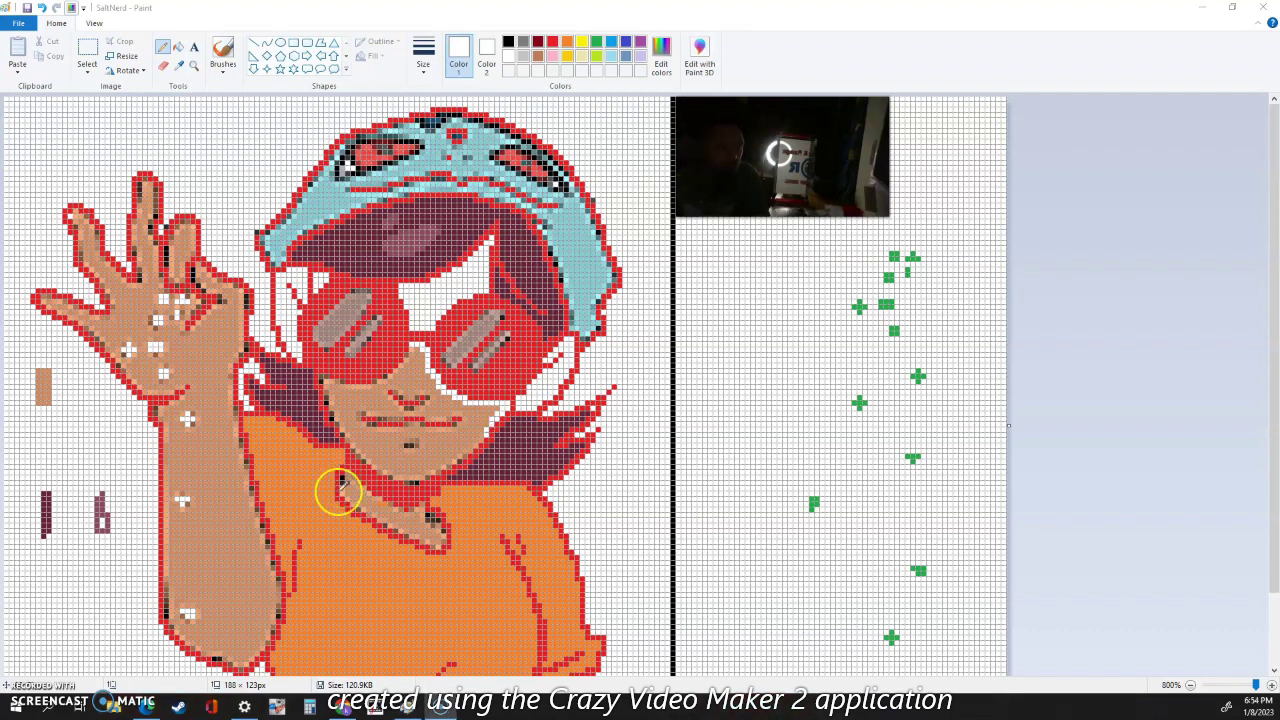
pyautogui.click(343, 500)
pyautogui.click(361, 471)
pyautogui.click(338, 504)
pyautogui.click(346, 462)
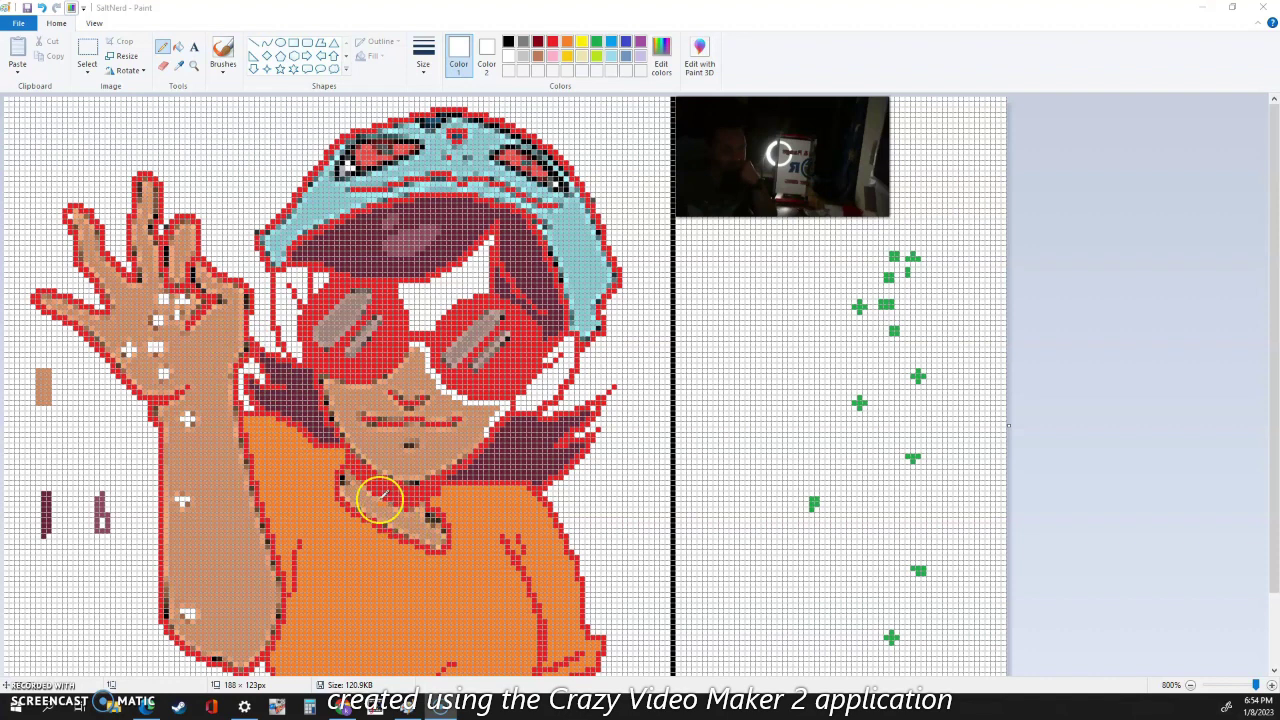
# - Whiten the skin pixels down the side of the nose and along the lower edge of the left lens
pyautogui.moveTo(412, 351); pyautogui.dragTo(410, 353)
pyautogui.click(407, 355)
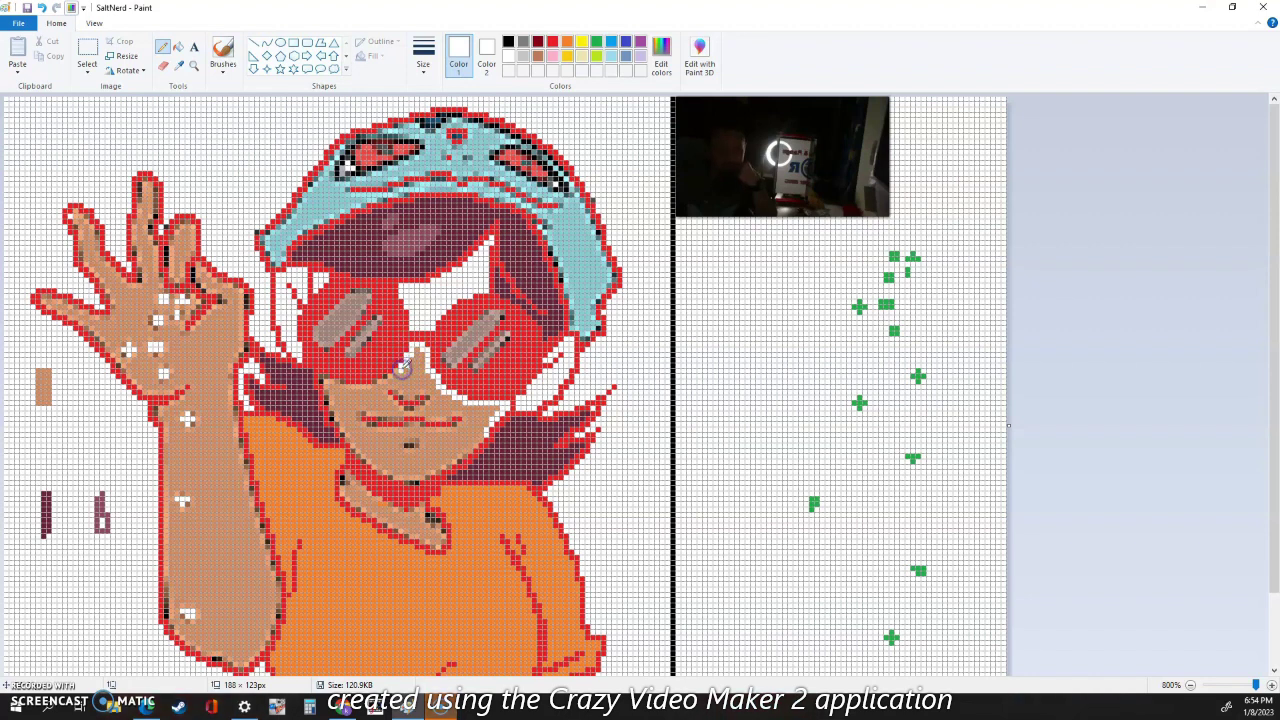
pyautogui.click(394, 376)
pyautogui.click(389, 377)
pyautogui.click(383, 381)
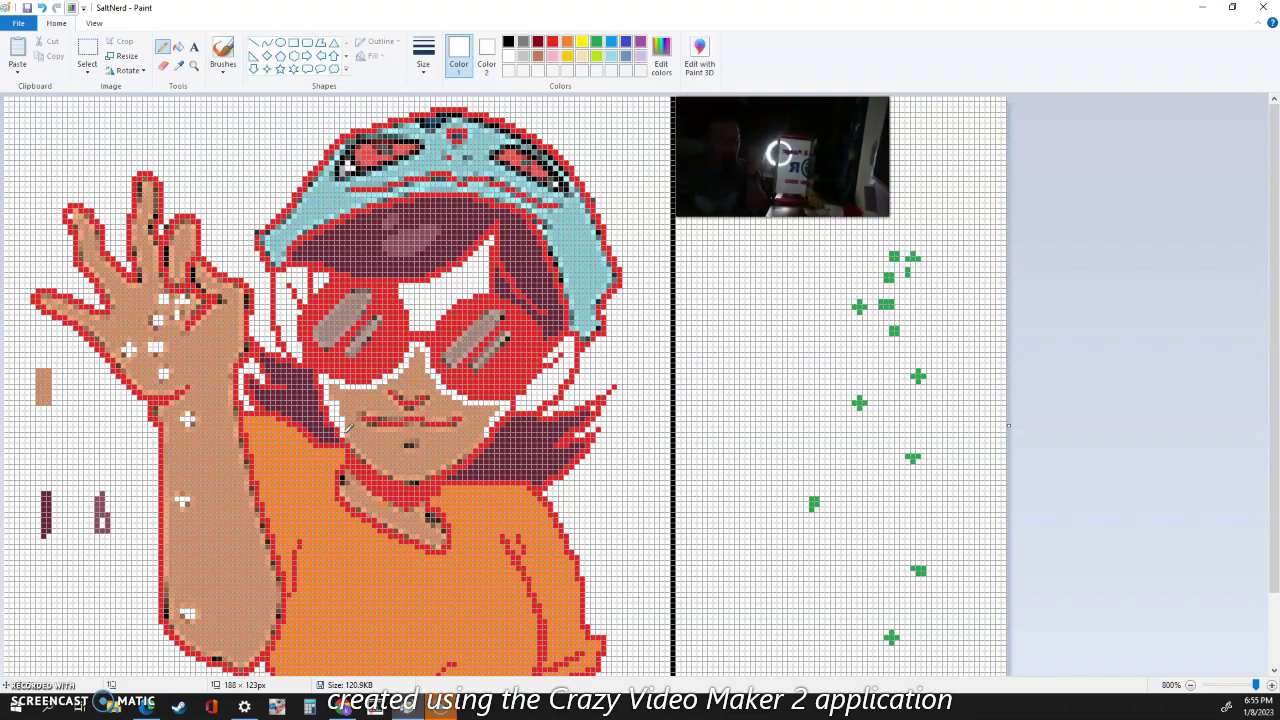
# - Whiten the skin pixels just inside the jawline around the chin and undo the stray last mark
pyautogui.click(380, 434)
pyautogui.click(394, 414)
pyautogui.click(508, 348)
pyautogui.click(490, 421)
pyautogui.hotkey('ctrl', 'z')
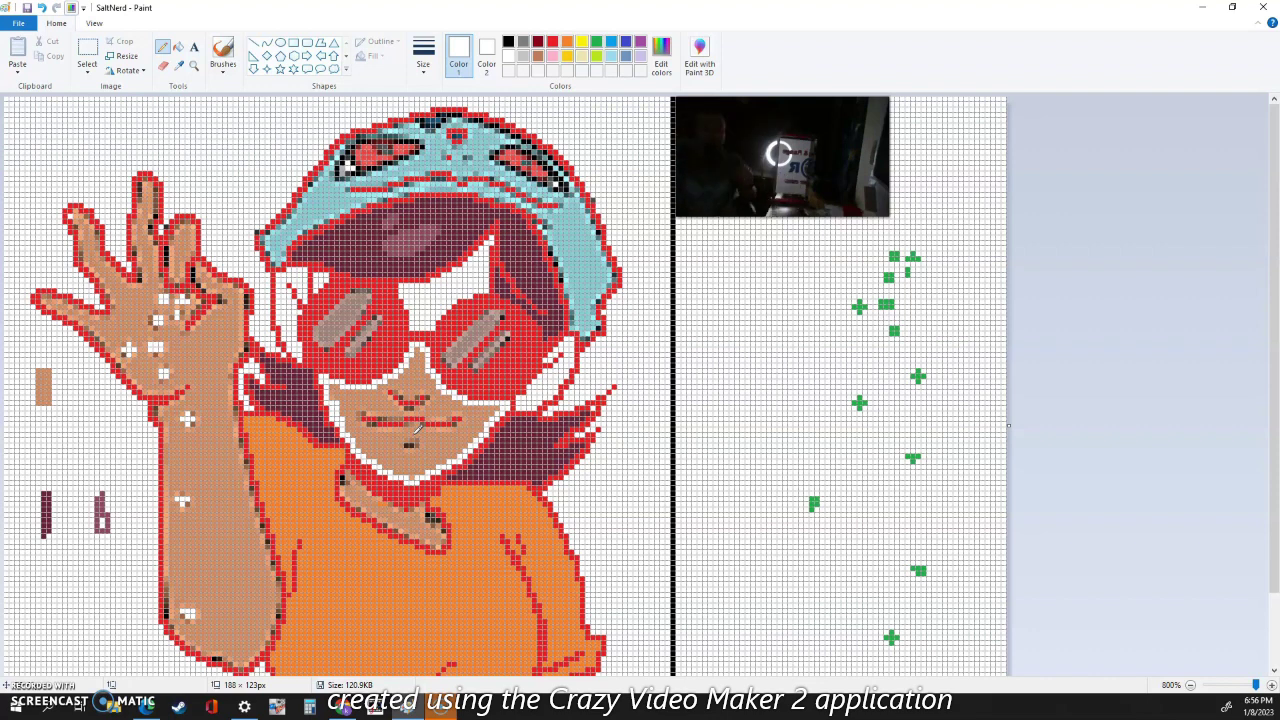
# - Redraw the small chin mark below the mouth in black and recolor it red
pyautogui.click(419, 406)
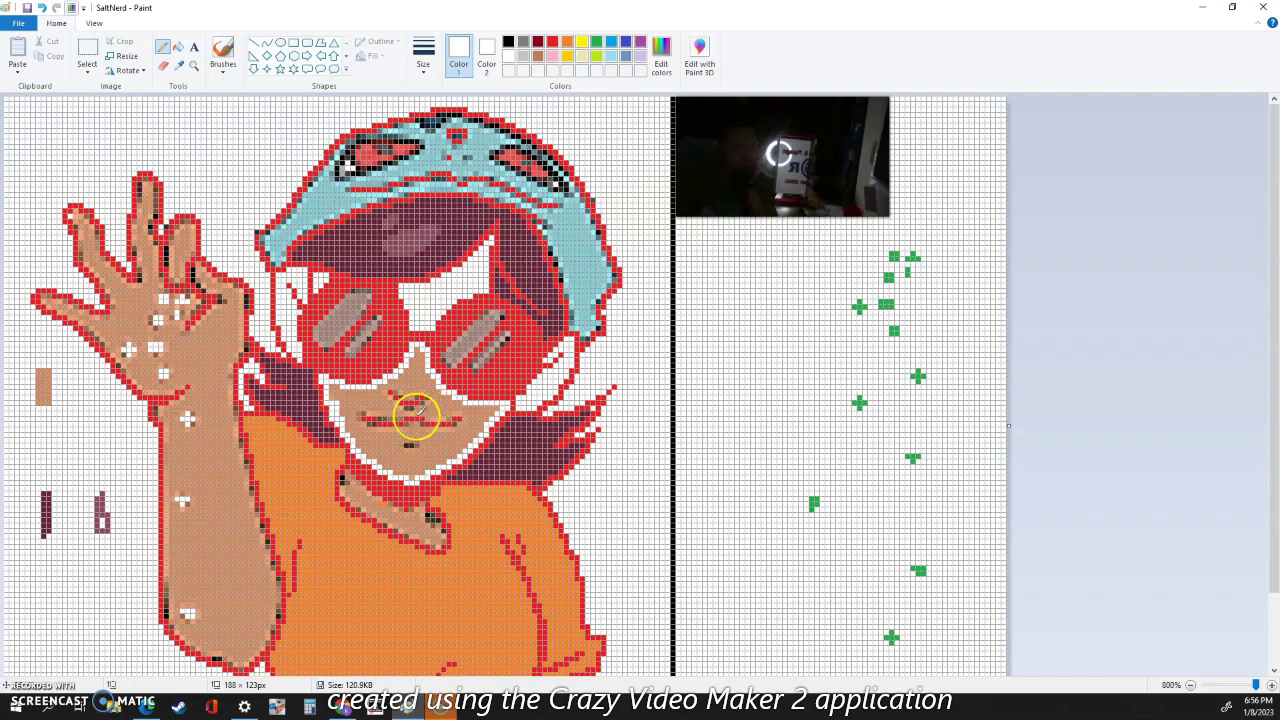
pyautogui.click(508, 41)
pyautogui.click(407, 444)
pyautogui.click(417, 441)
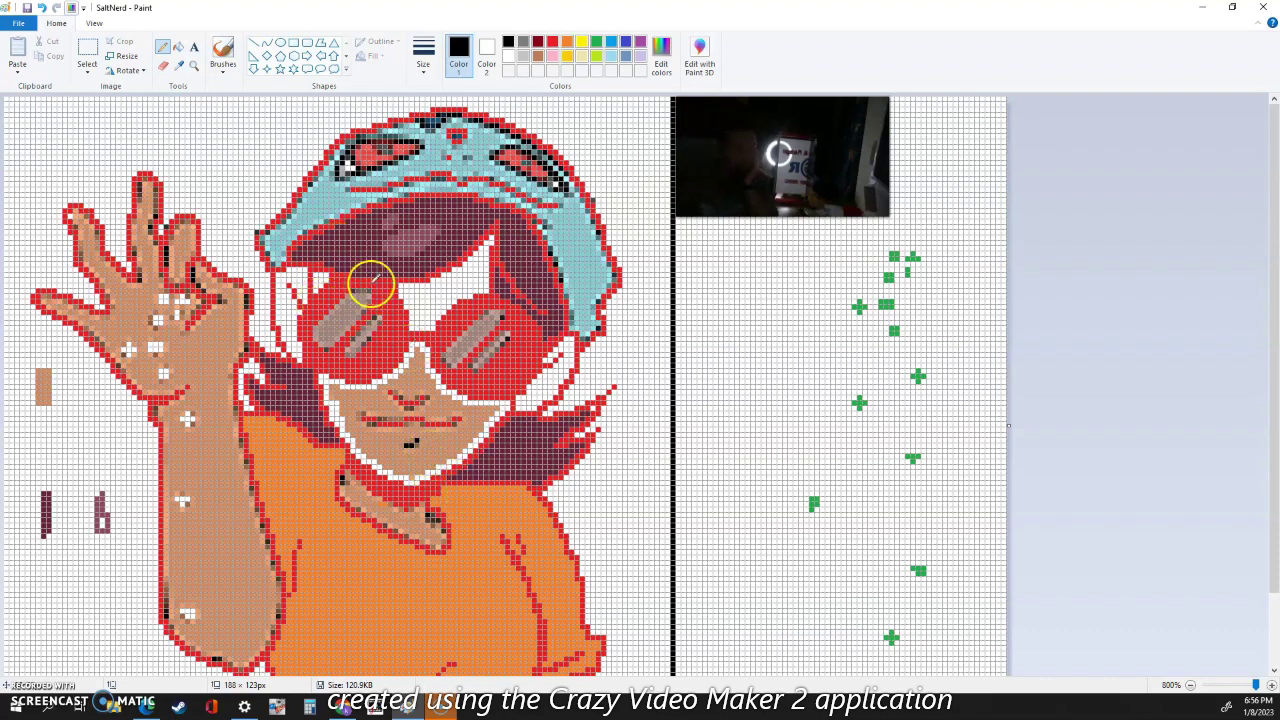
pyautogui.click(552, 41)
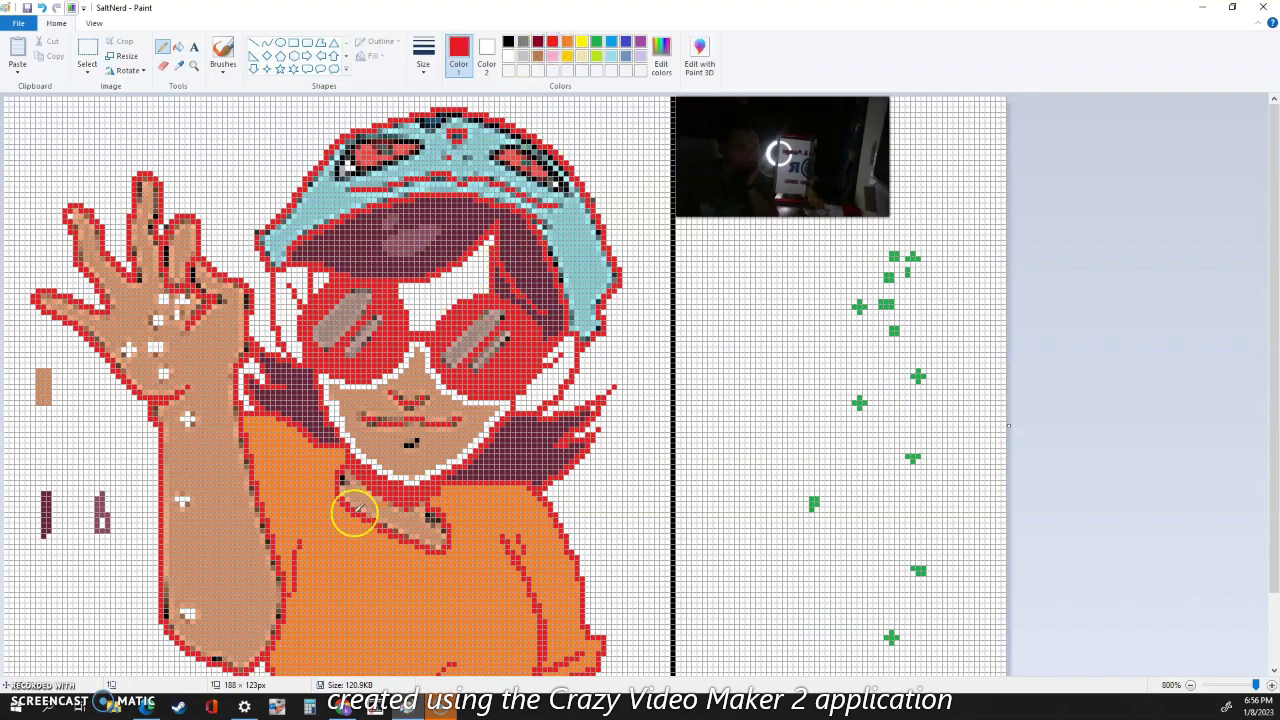
pyautogui.click(417, 441)
pyautogui.click(497, 466)
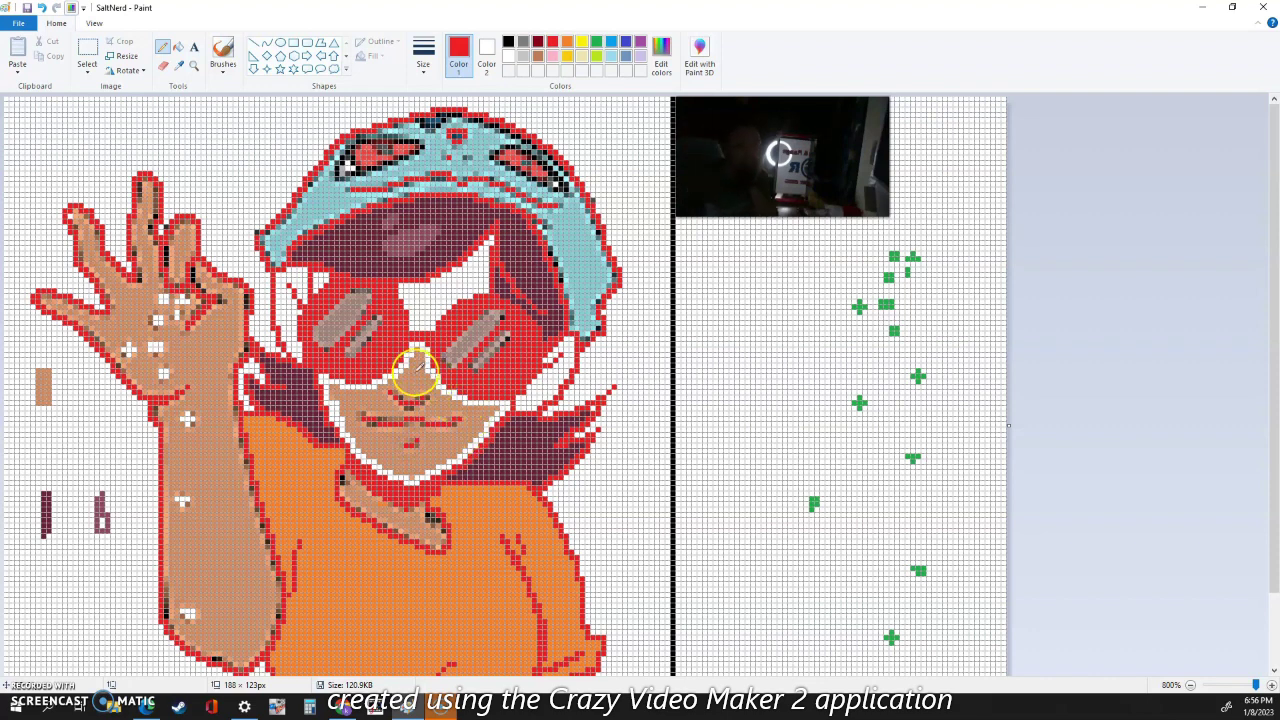
# - Erase the skin on the nose bridge and across the left cheek below the glasses
pyautogui.click(161, 66)
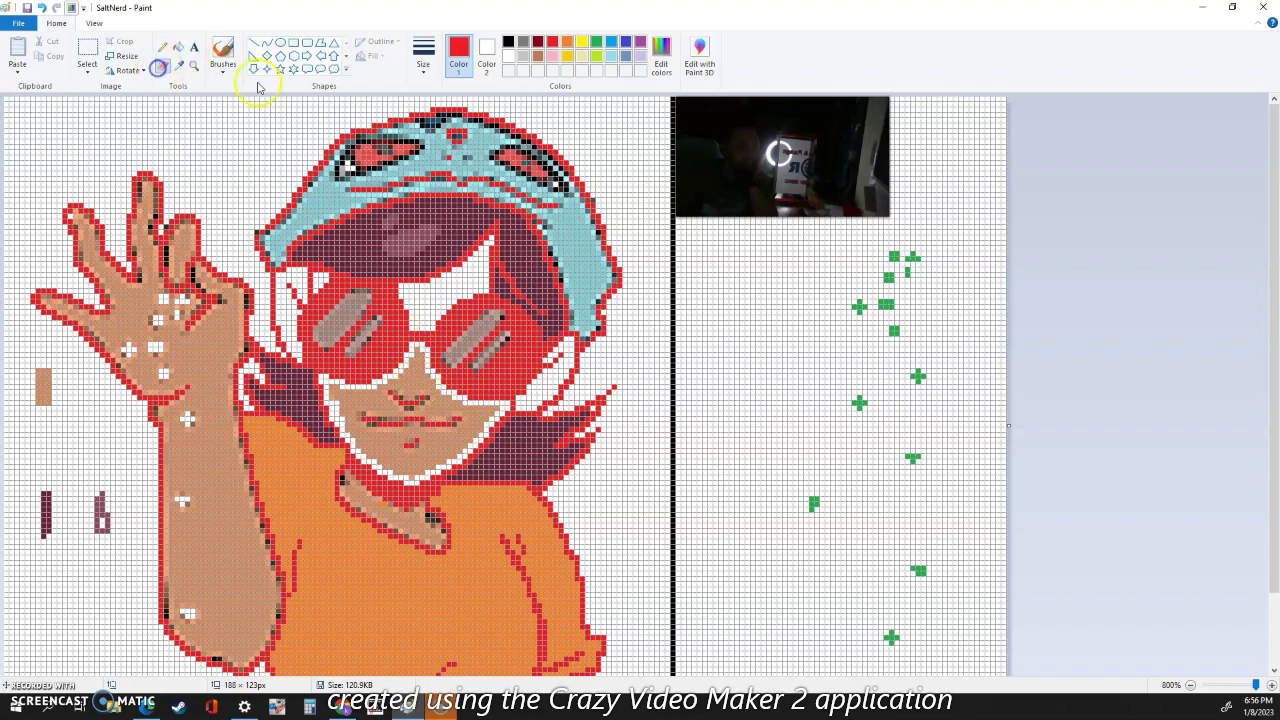
pyautogui.click(418, 358)
pyautogui.moveTo(420, 358); pyautogui.dragTo(414, 379)
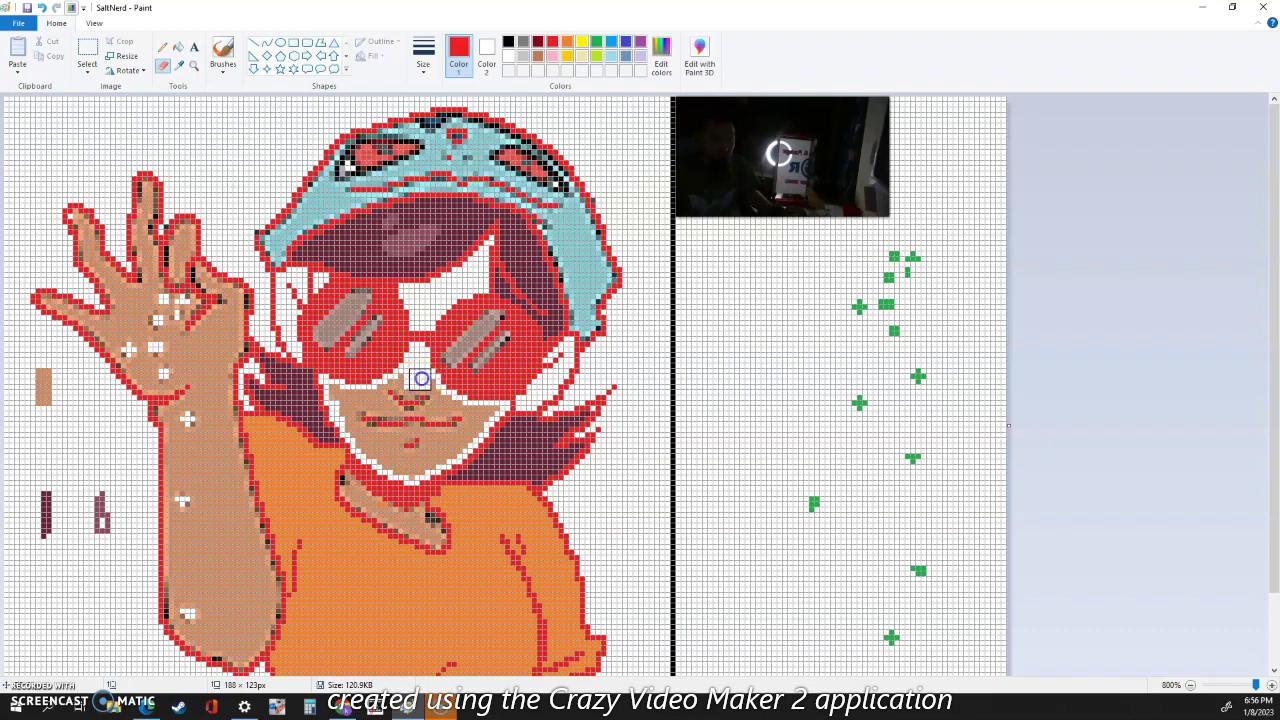
pyautogui.moveTo(403, 374)
pyautogui.mouseDown()
pyautogui.moveTo(417, 366)
pyautogui.moveTo(425, 383)
pyautogui.moveTo(409, 374)
pyautogui.moveTo(378, 401)
pyautogui.moveTo(351, 396)
pyautogui.mouseUp()
pyautogui.click(362, 396)
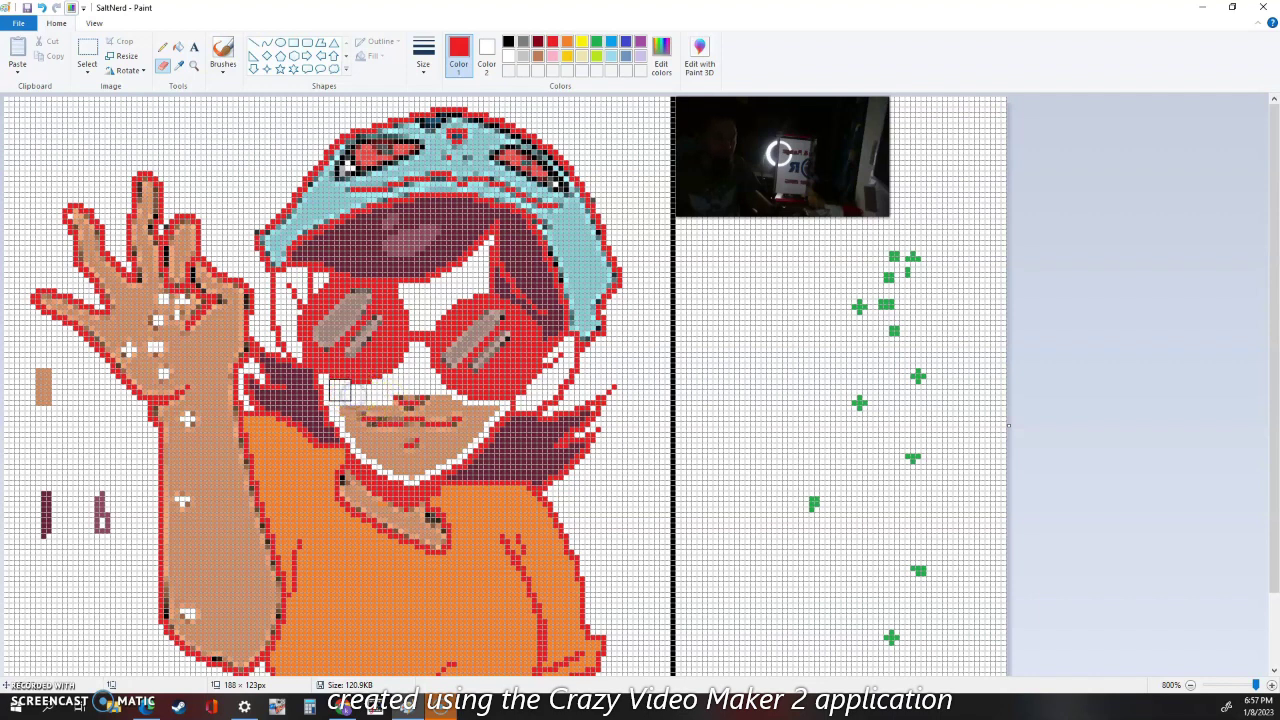
pyautogui.click(340, 396)
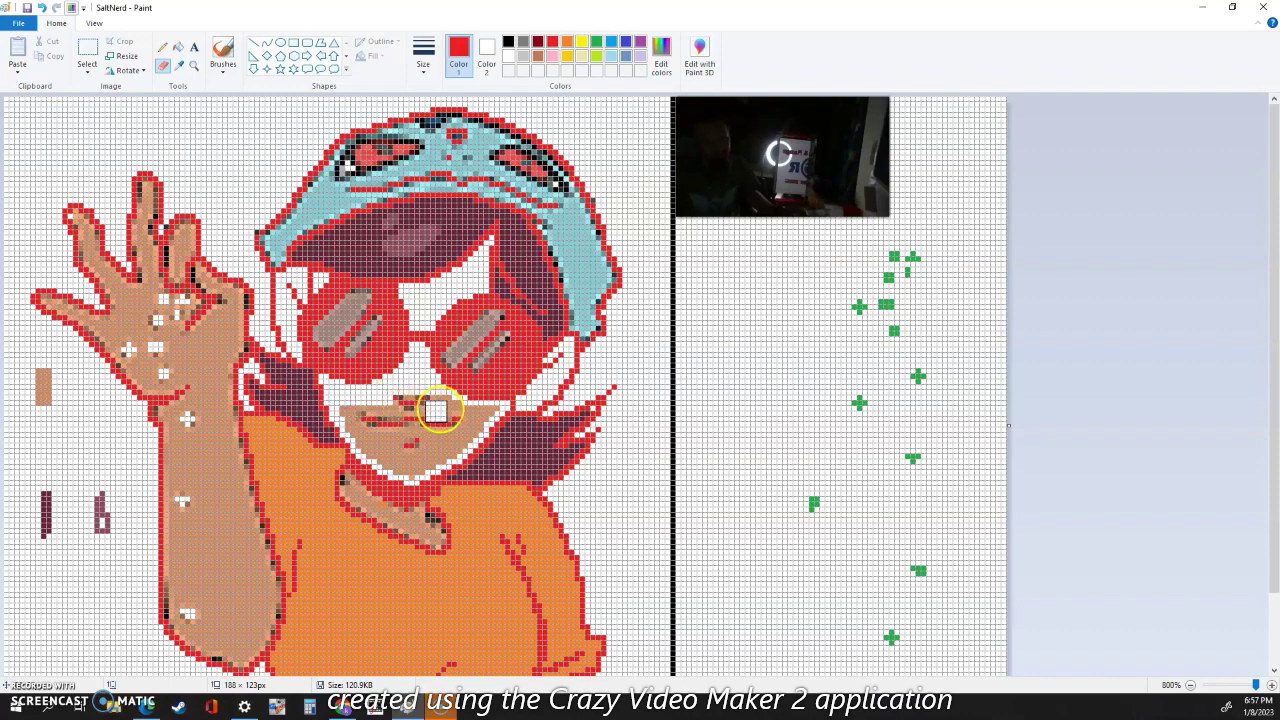
# - Erase the tan skin beside the nose and down the cheek on the side of the face away from the raised hand
pyautogui.moveTo(437, 405); pyautogui.dragTo(435, 405)
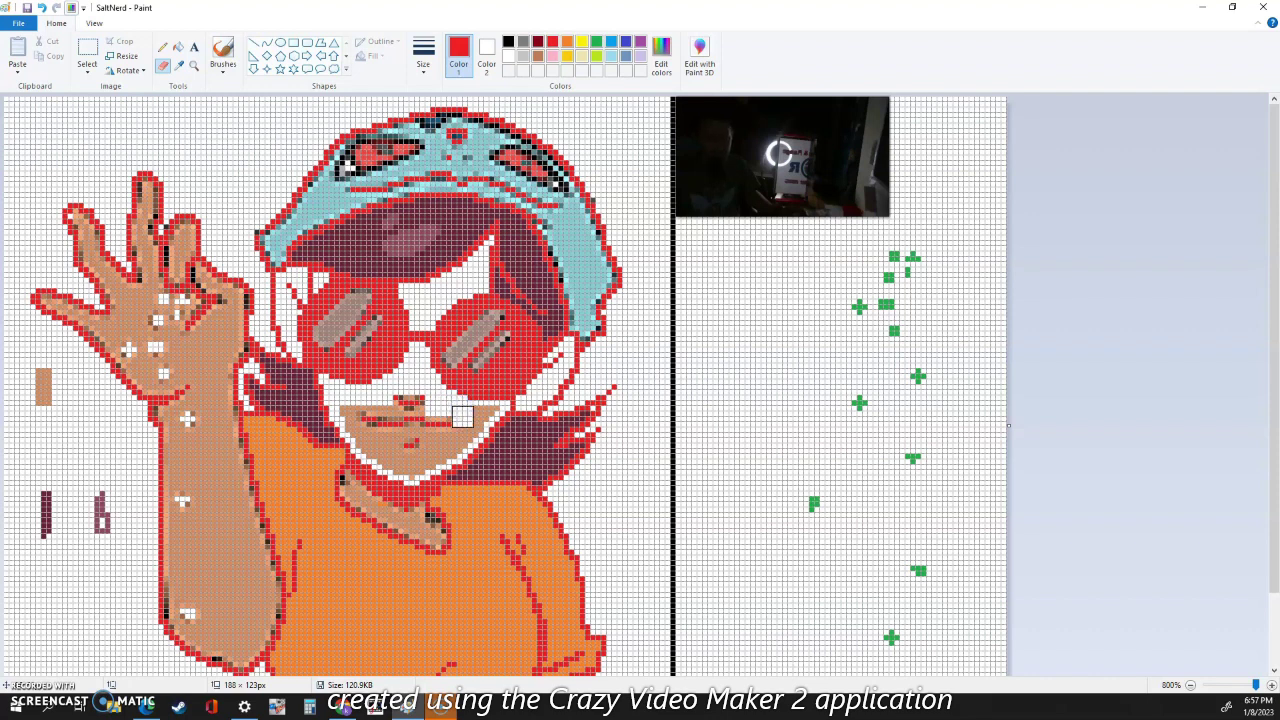
pyautogui.moveTo(462, 417); pyautogui.dragTo(476, 415)
pyautogui.moveTo(480, 408); pyautogui.dragTo(466, 436)
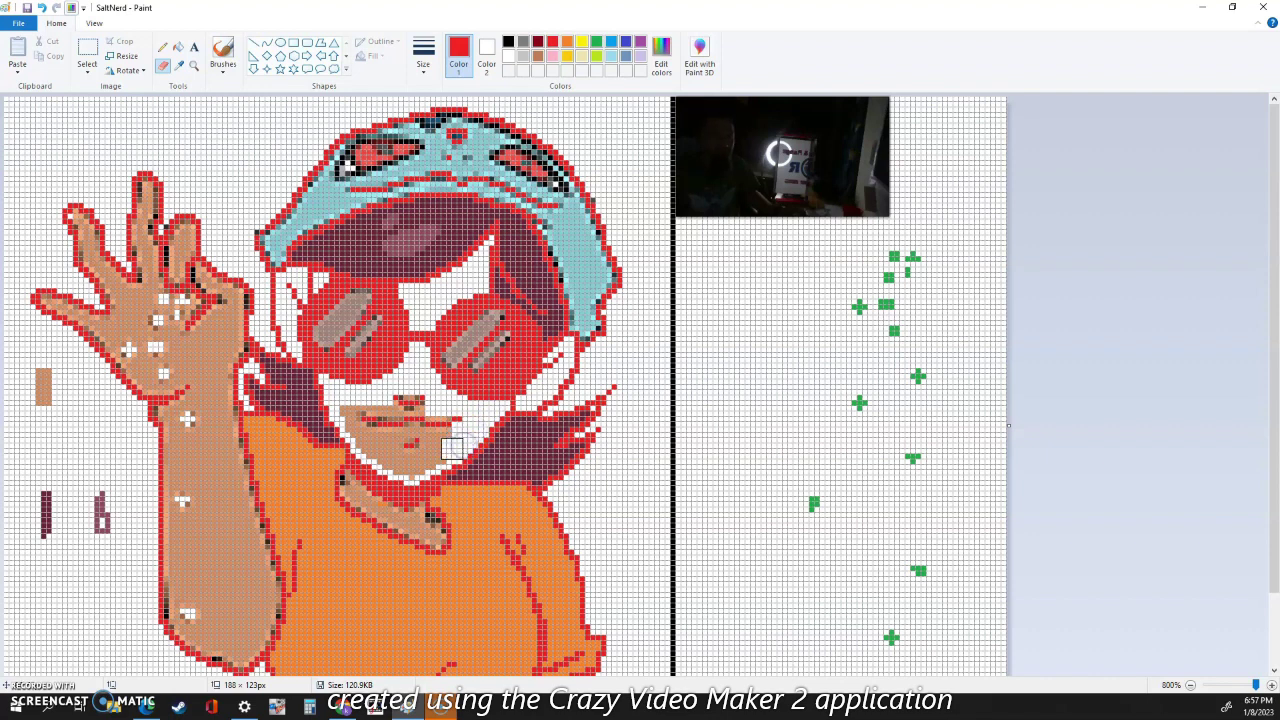
pyautogui.moveTo(451, 429); pyautogui.dragTo(438, 434)
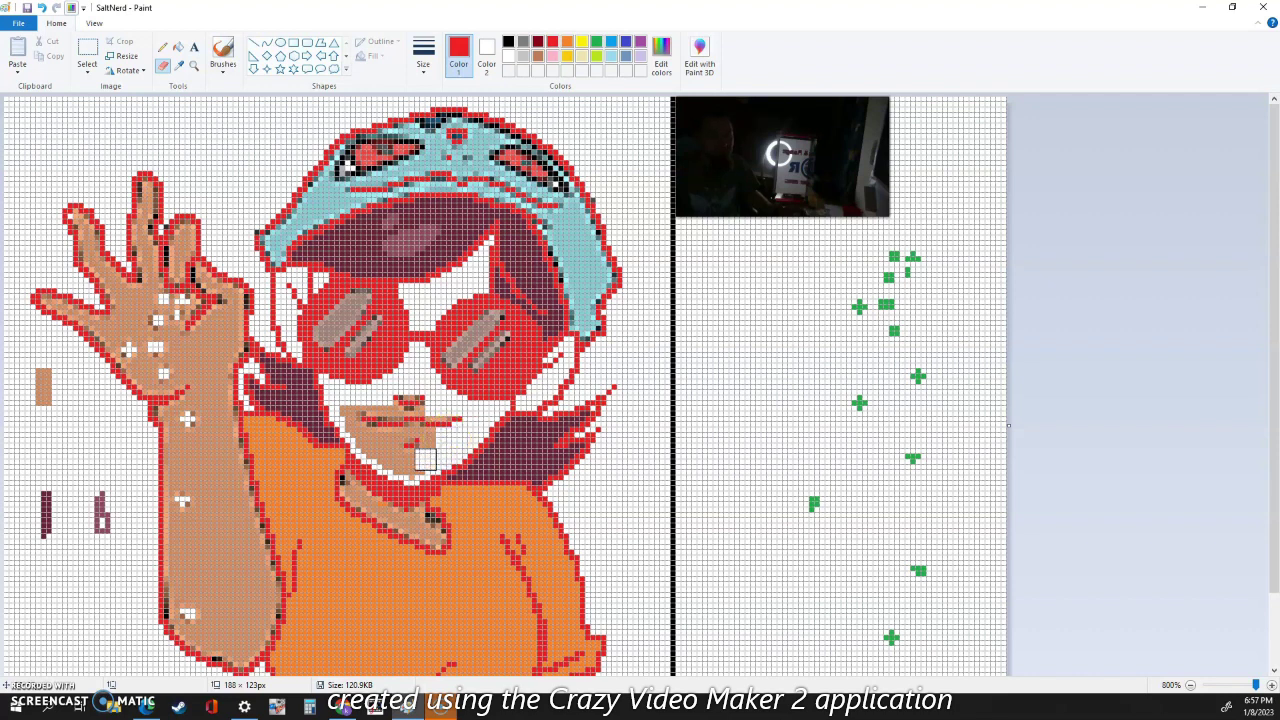
# - Erase the tan skin across the chin below the small red chin mark
pyautogui.click(428, 455)
pyautogui.click(429, 455)
pyautogui.moveTo(426, 450); pyautogui.dragTo(406, 462)
pyautogui.click(408, 471)
pyautogui.click(396, 460)
pyautogui.click(391, 459)
pyautogui.click(377, 456)
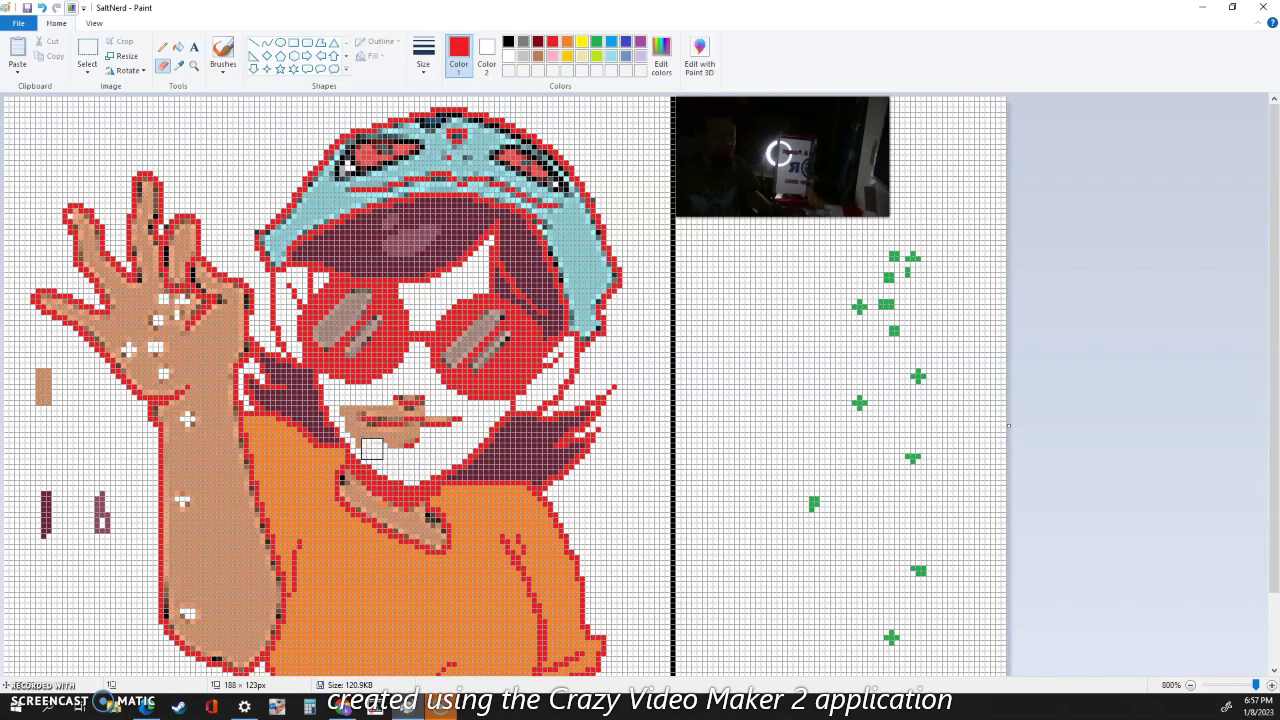
# - Erase the skin on the cheek nearer the raised hand and above the mouth, keeping the red mouth line
pyautogui.moveTo(372, 449)
pyautogui.mouseDown()
pyautogui.moveTo(350, 433)
pyautogui.moveTo(392, 439)
pyautogui.mouseUp()
pyautogui.click(351, 416)
pyautogui.click(367, 407)
pyautogui.moveTo(377, 406); pyautogui.dragTo(382, 406)
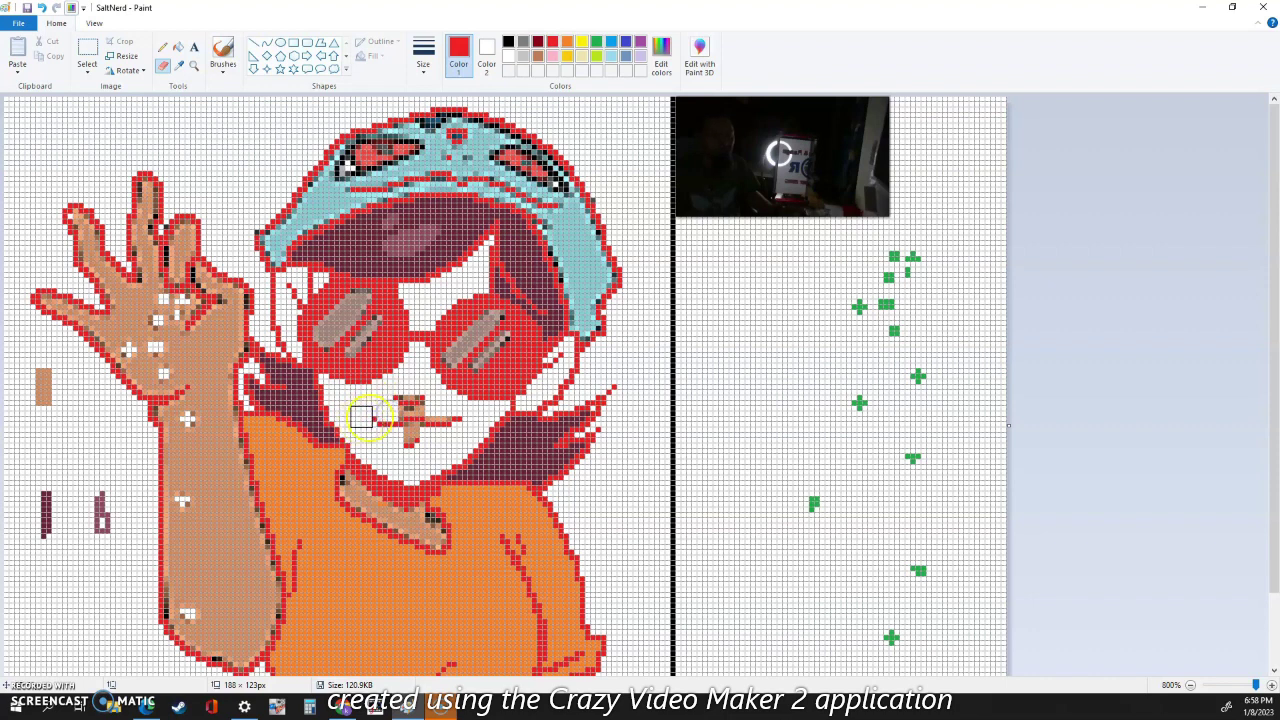
pyautogui.click(436, 410)
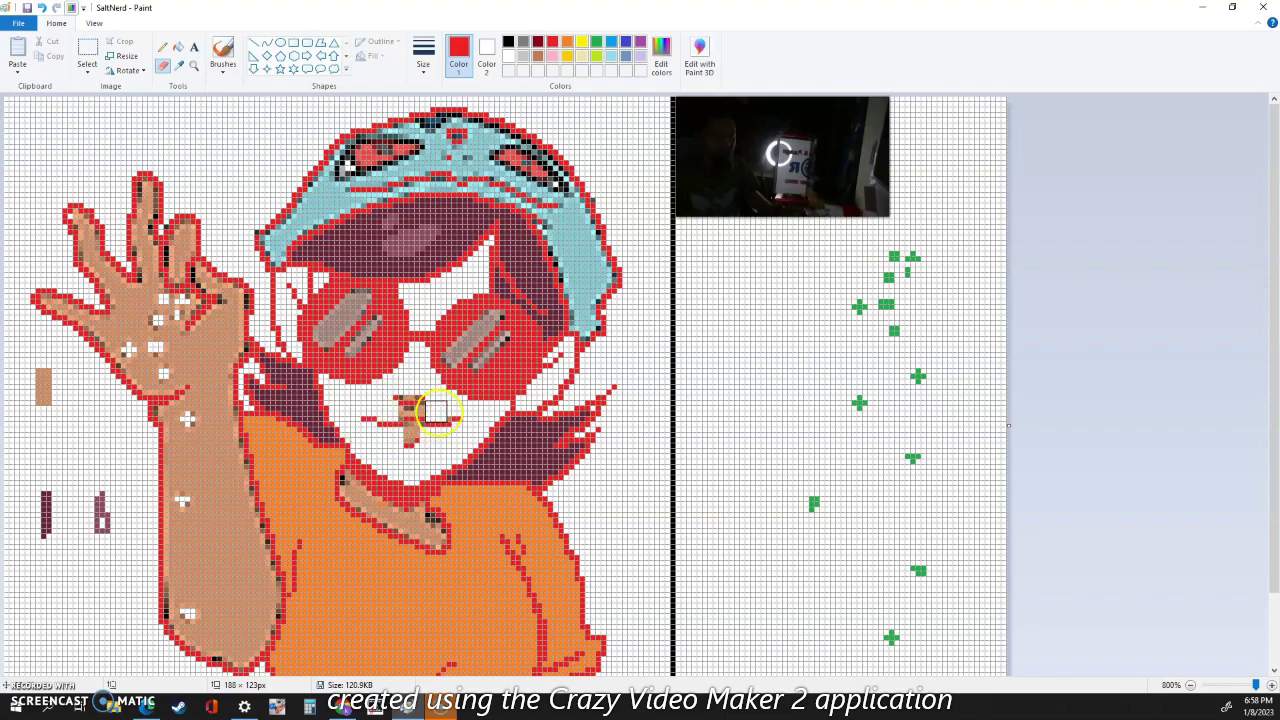
pyautogui.click(436, 290)
# - Paint the remaining skin pixels around the nose, mouth and chin mark white with the Pencil
pyautogui.click(162, 47)
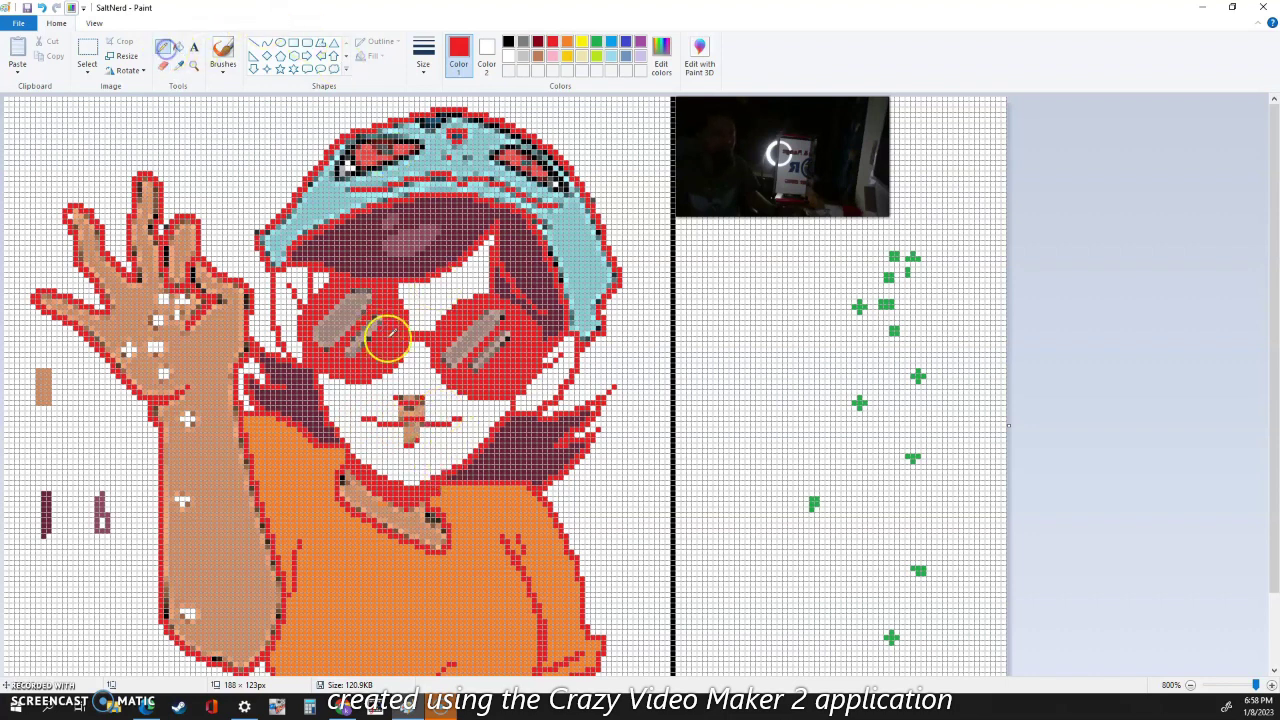
pyautogui.click(403, 396)
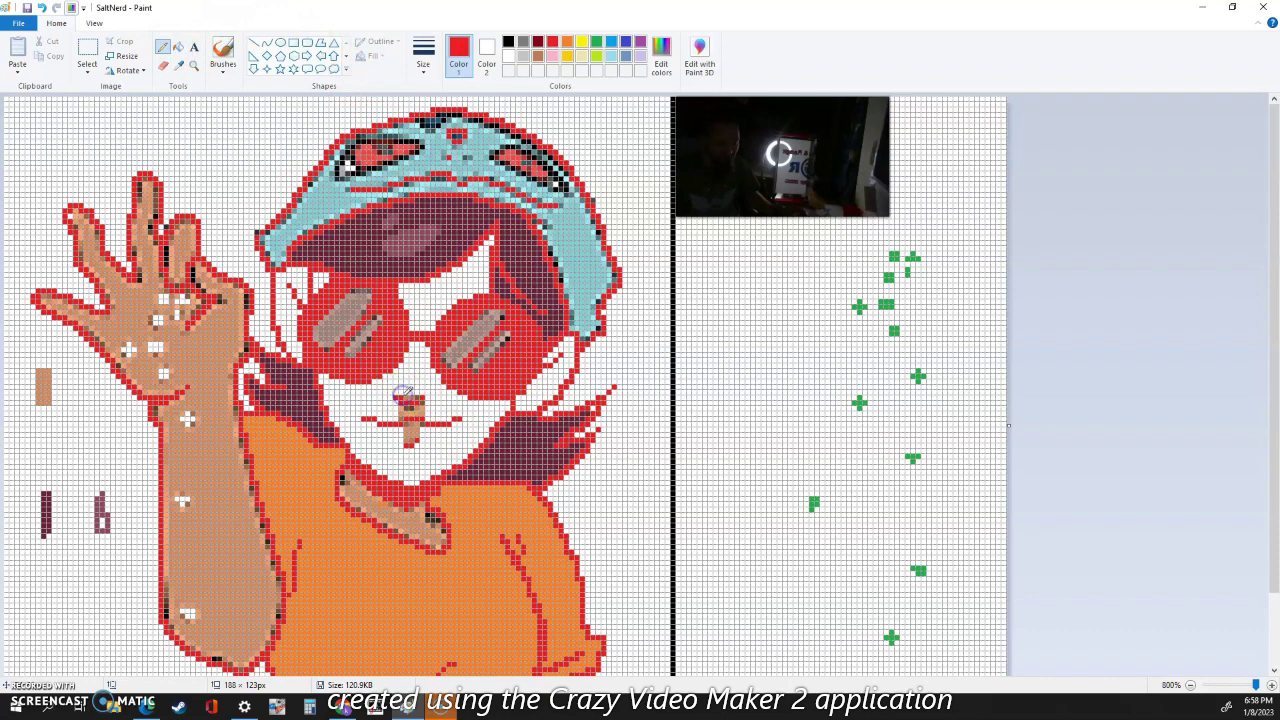
pyautogui.click(508, 56)
pyautogui.click(385, 322)
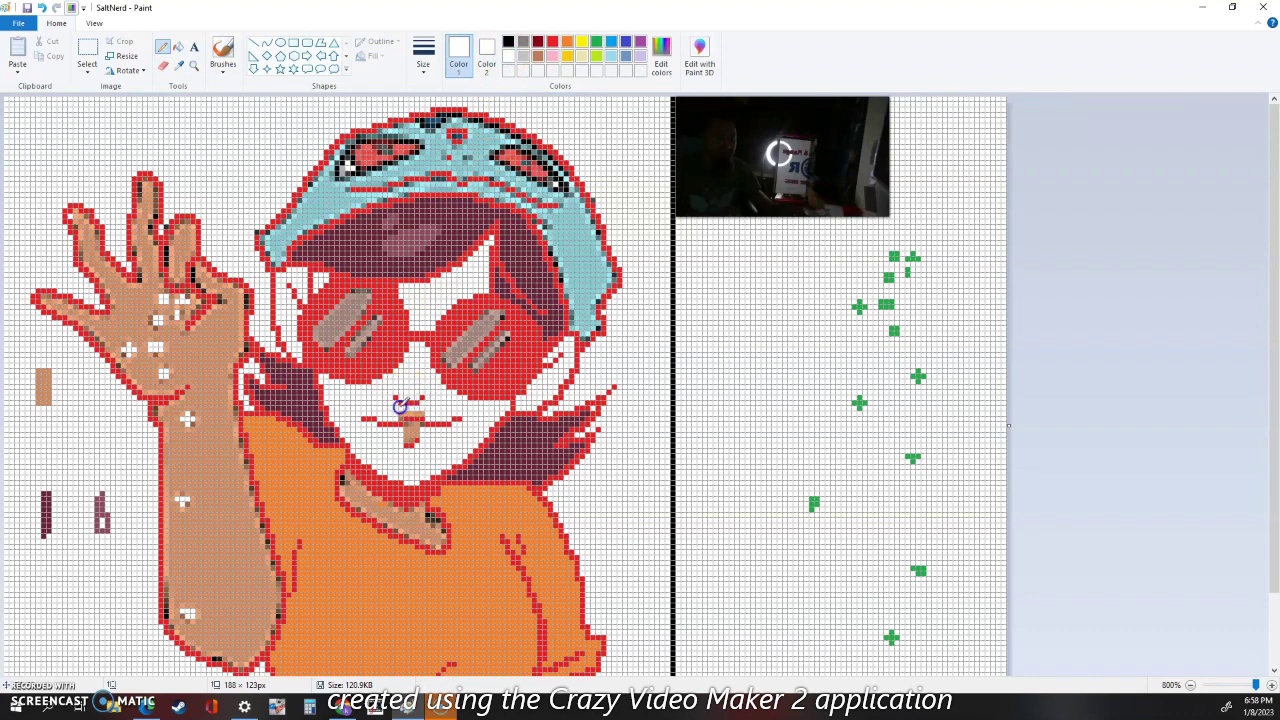
pyautogui.moveTo(402, 415); pyautogui.dragTo(414, 415)
pyautogui.click(415, 429)
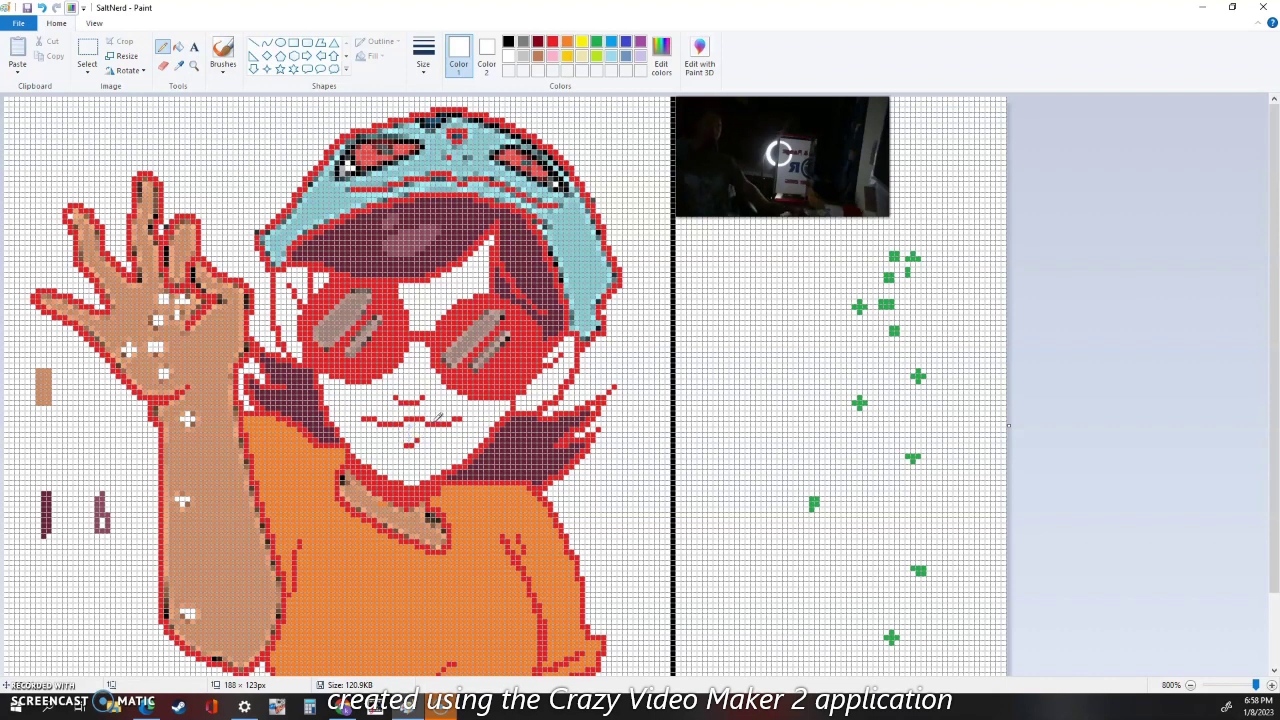
pyautogui.click(399, 433)
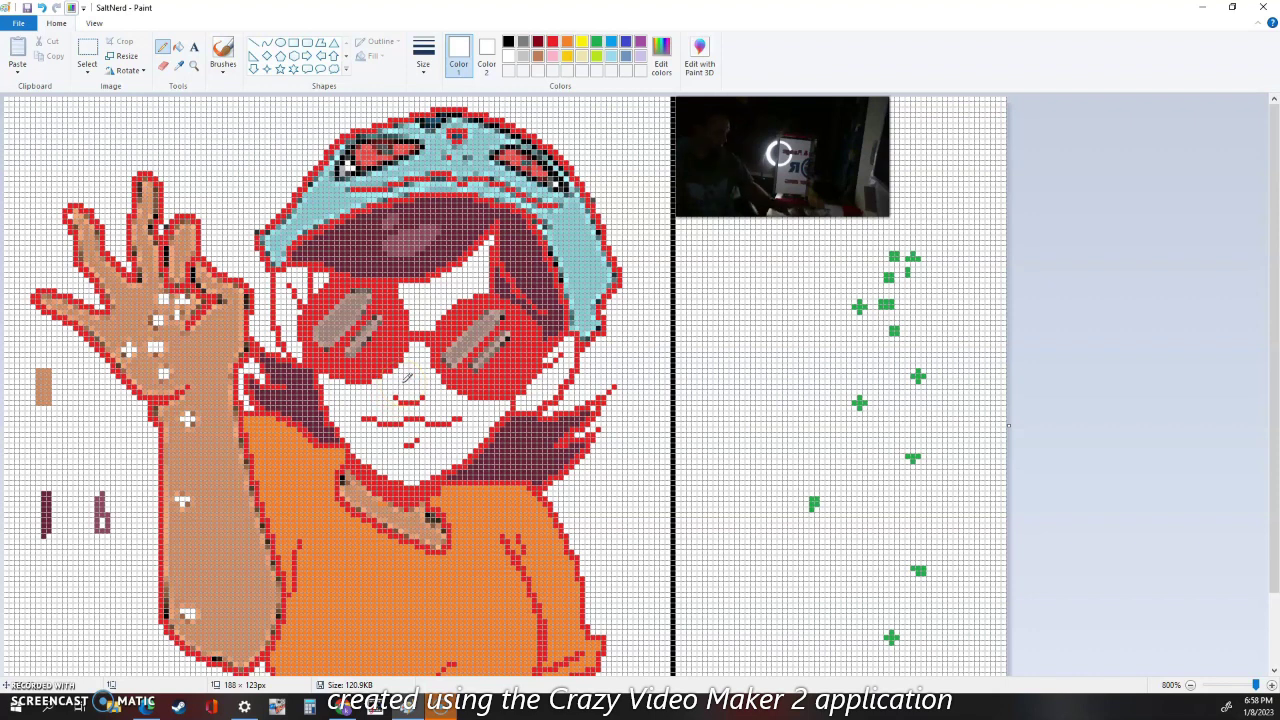
pyautogui.click(443, 386)
# - Whiten the skin and dark shading pixels inside the shirt's neck opening
pyautogui.click(311, 515)
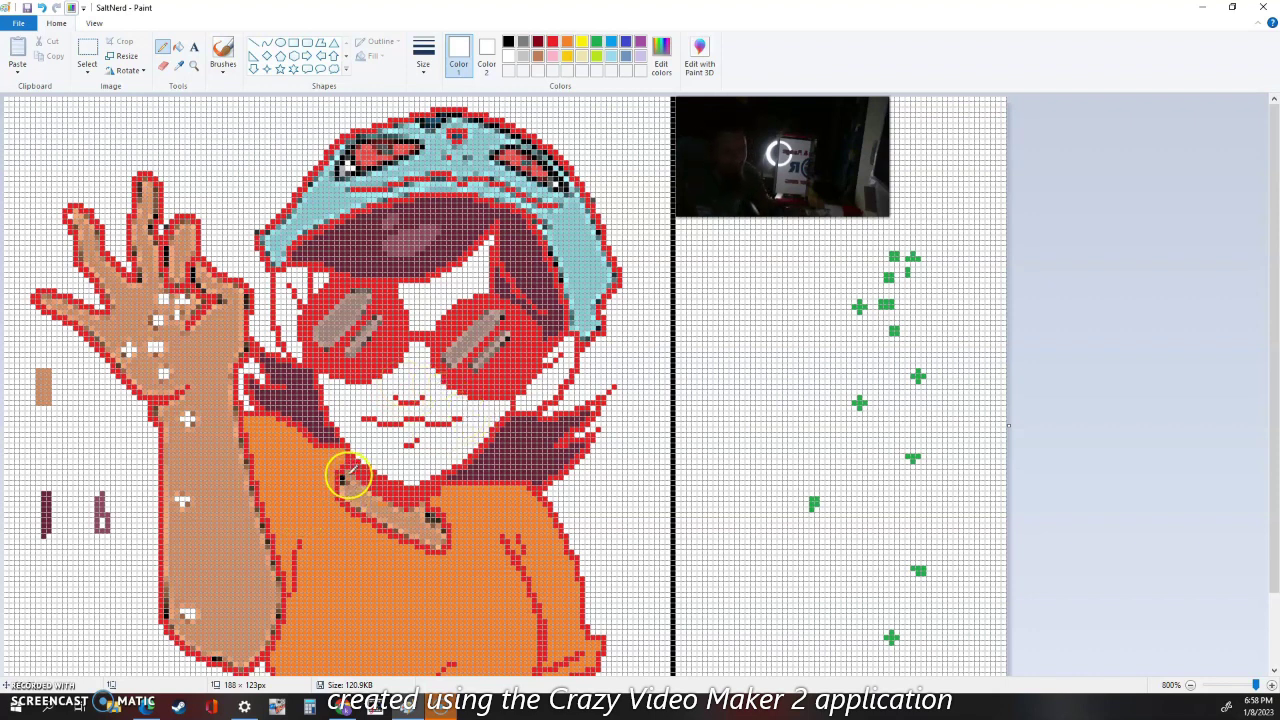
pyautogui.click(347, 474)
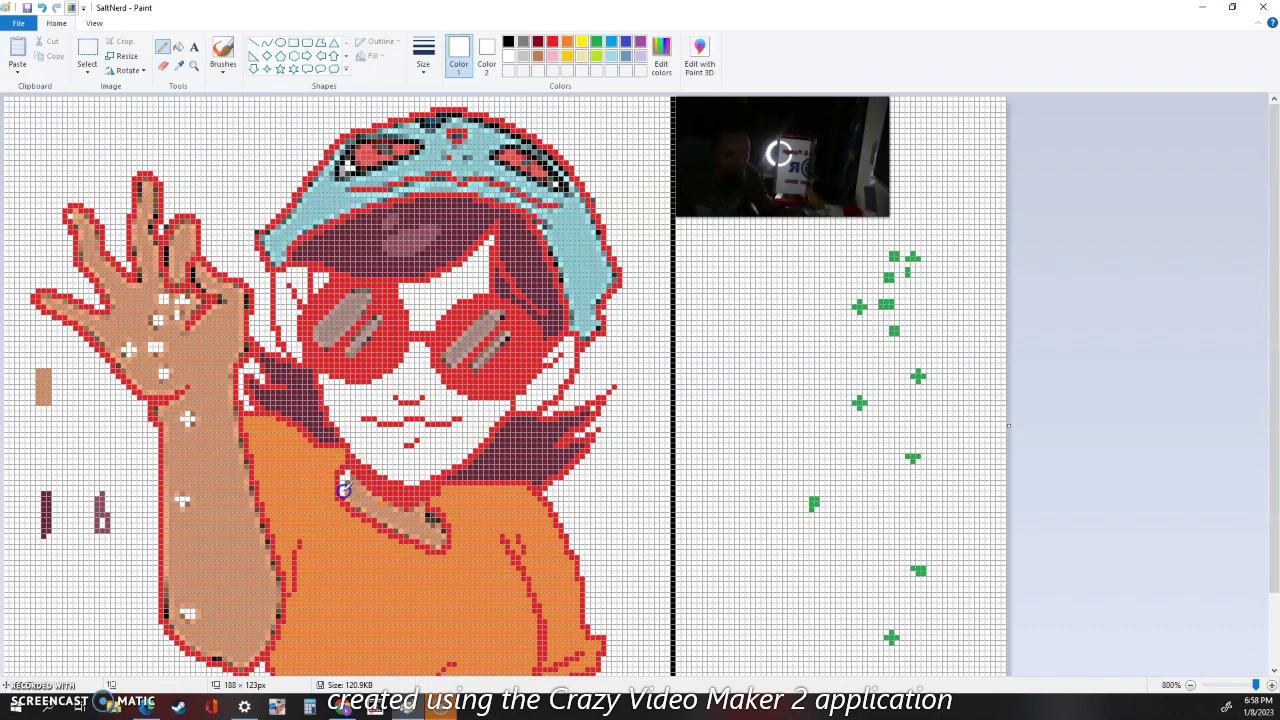
pyautogui.click(253, 46)
pyautogui.moveTo(346, 490)
pyautogui.mouseDown()
pyautogui.moveTo(435, 543)
pyautogui.moveTo(360, 504)
pyautogui.mouseUp()
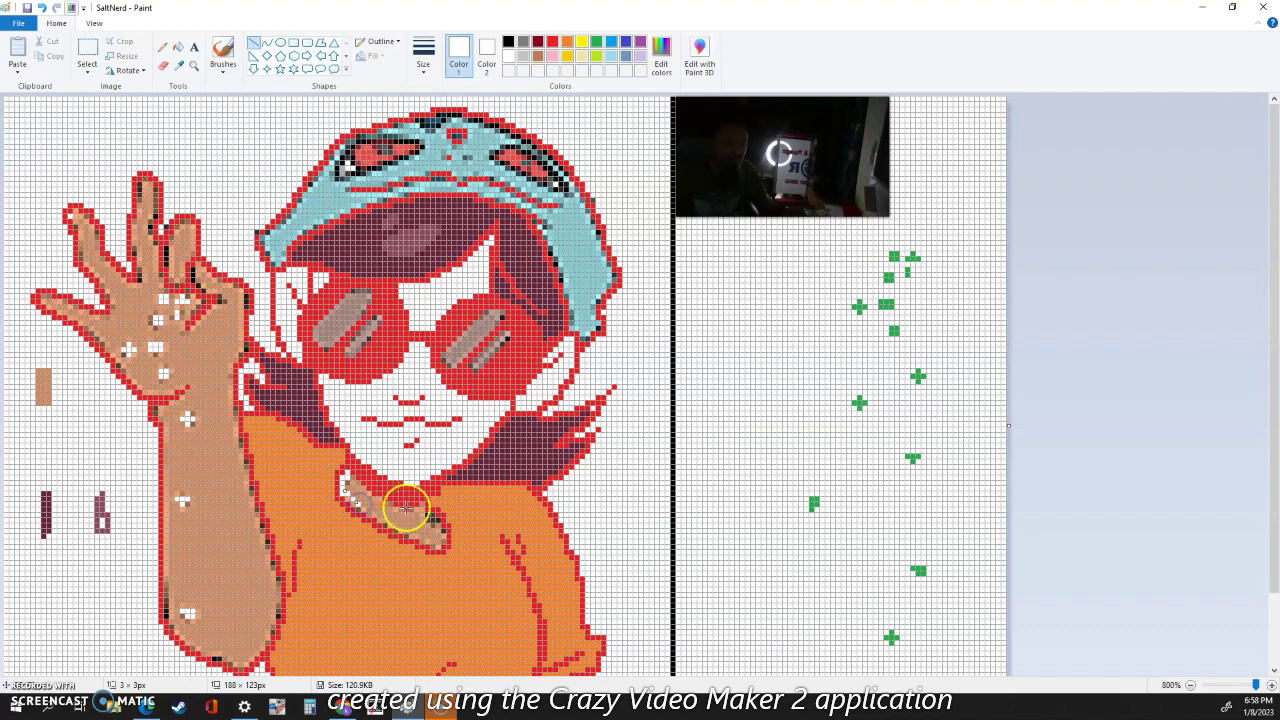
pyautogui.click(572, 531)
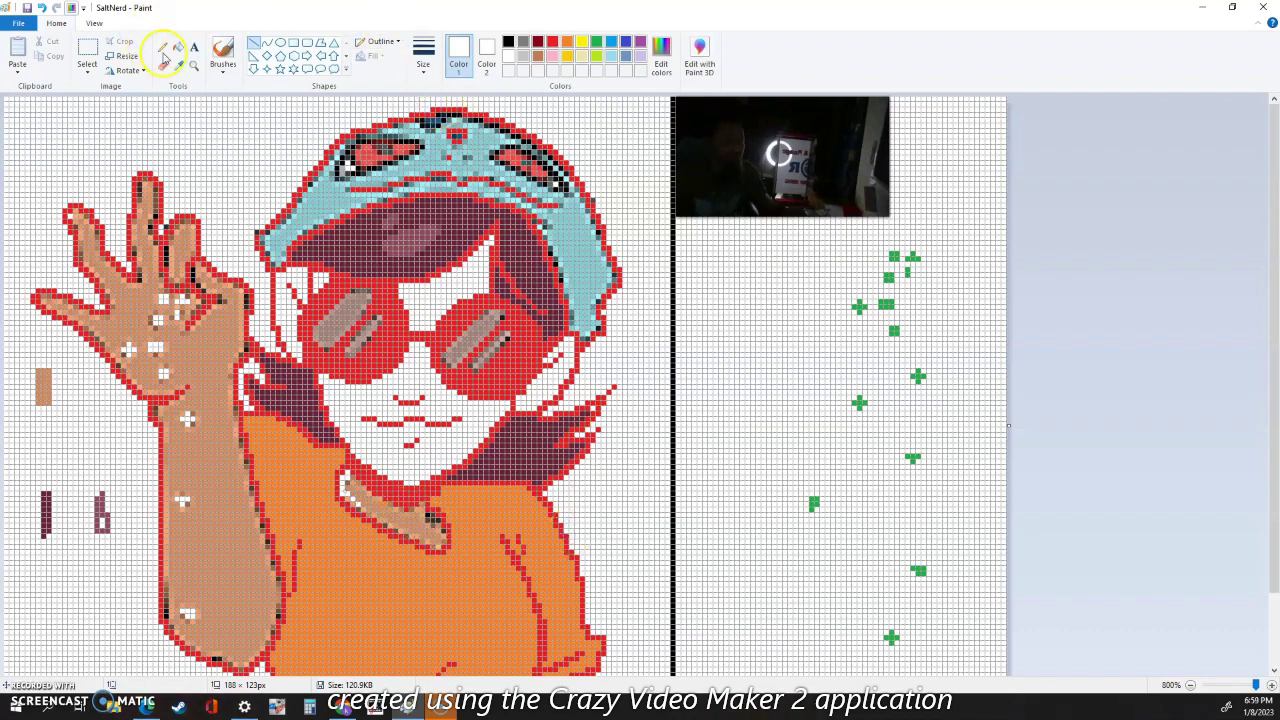
pyautogui.click(163, 47)
pyautogui.moveTo(348, 485); pyautogui.dragTo(350, 497)
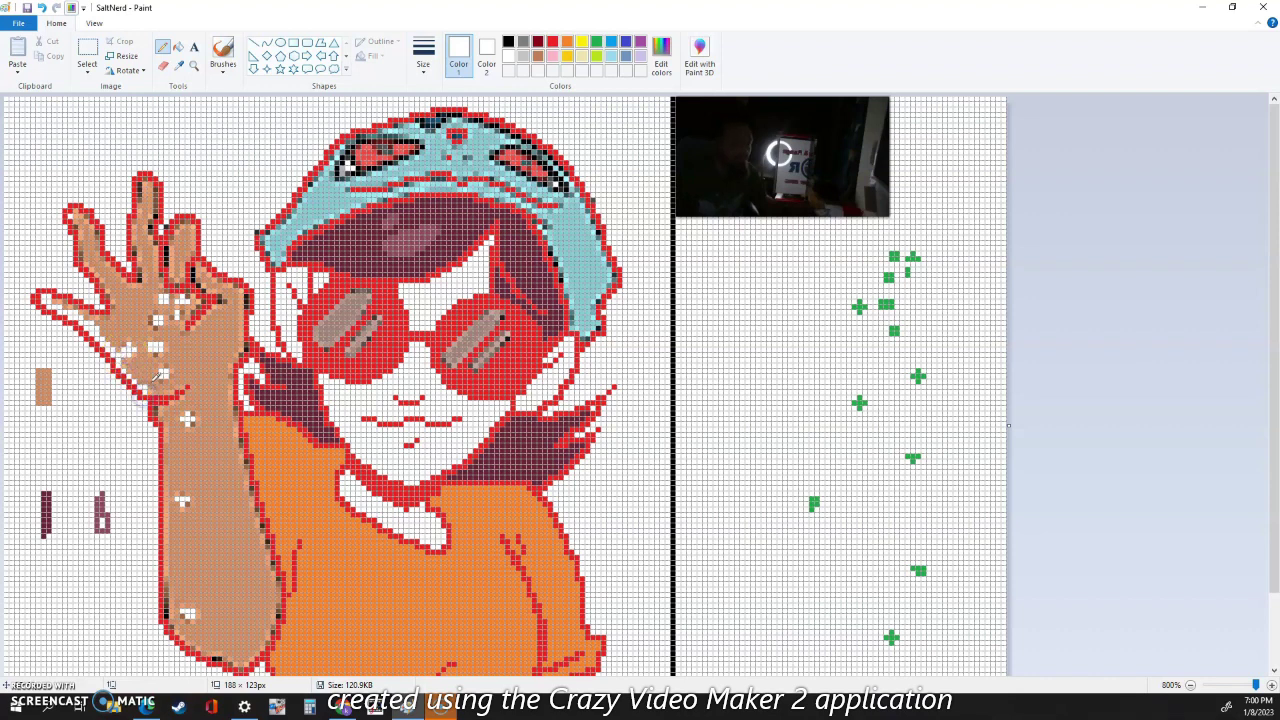
# - Whiten the skin inside the two outermost fingers and the adjoining edge of the palm
pyautogui.moveTo(54, 301); pyautogui.dragTo(108, 314)
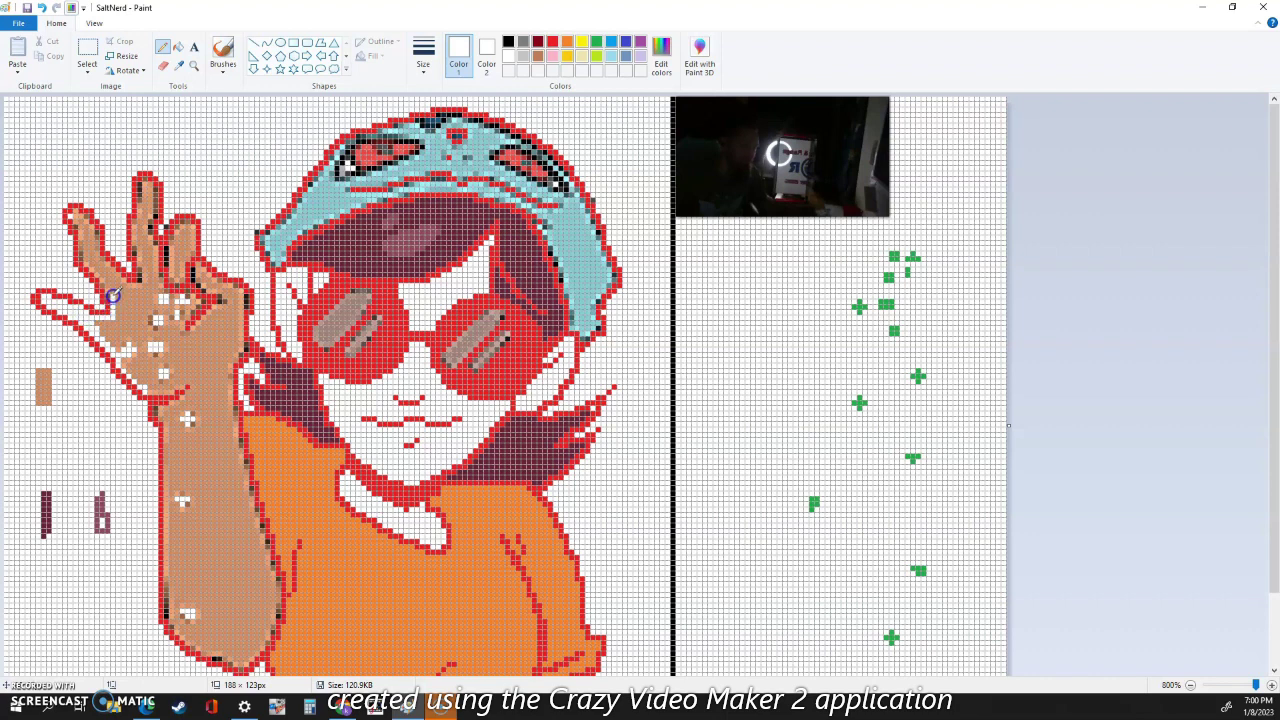
pyautogui.moveTo(108, 289); pyautogui.dragTo(101, 273)
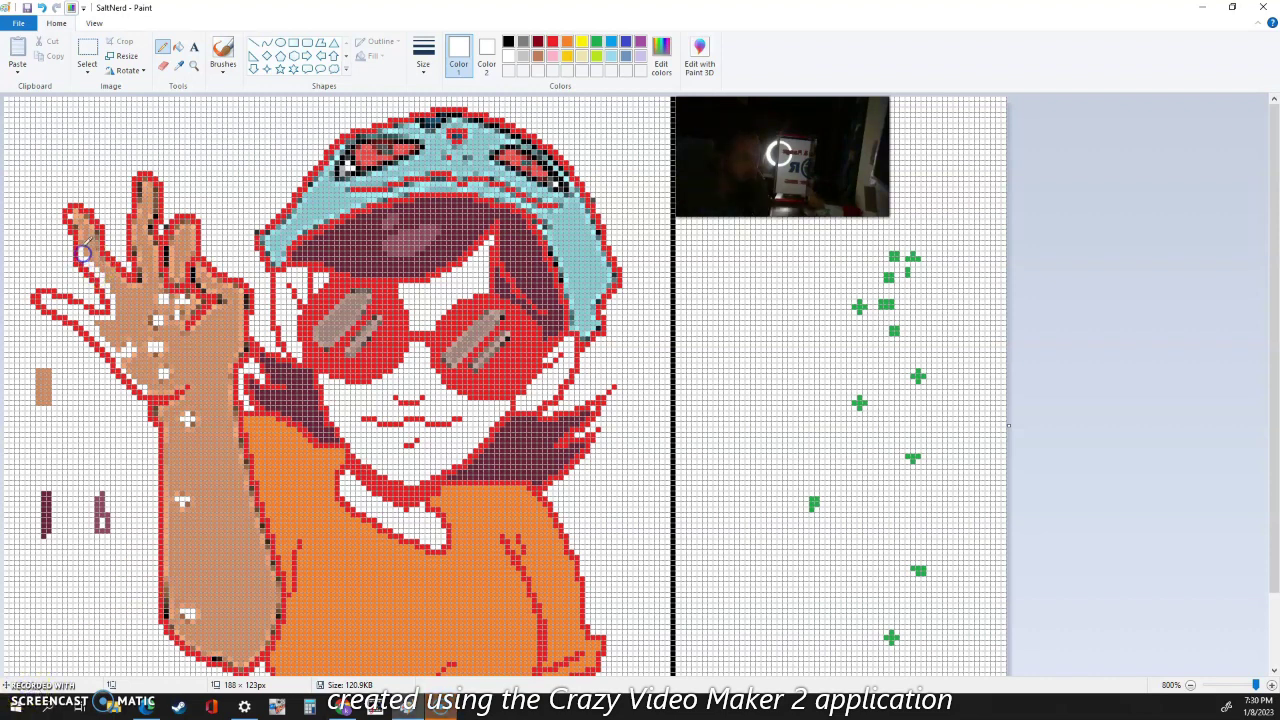
pyautogui.moveTo(101, 262)
pyautogui.mouseDown()
pyautogui.moveTo(118, 286)
pyautogui.moveTo(112, 335)
pyautogui.moveTo(100, 330)
pyautogui.mouseUp()
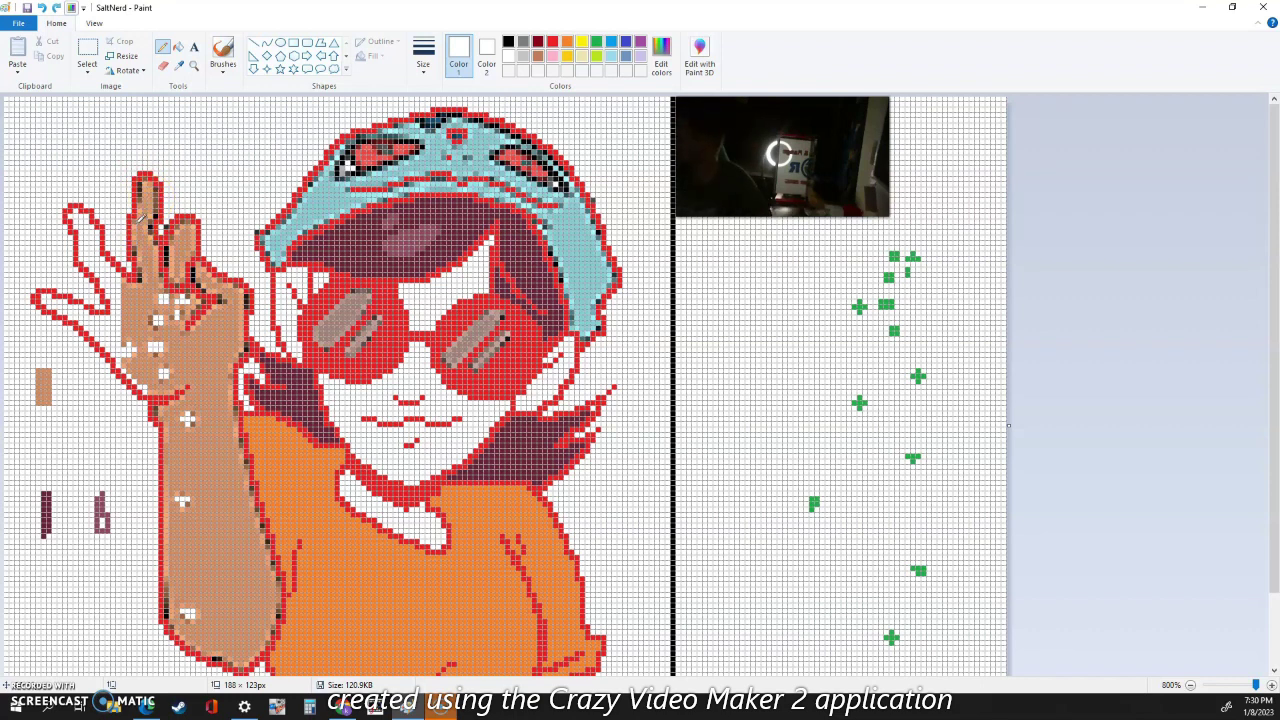
pyautogui.click(189, 255)
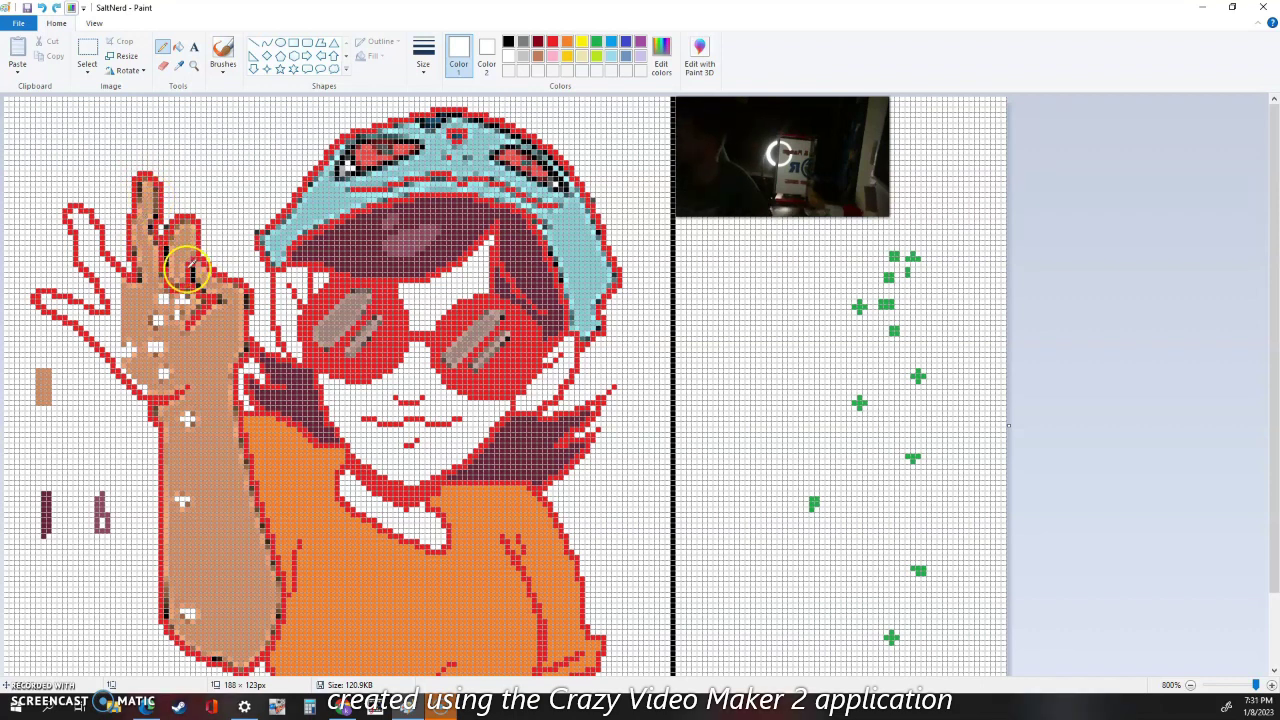
pyautogui.click(115, 312)
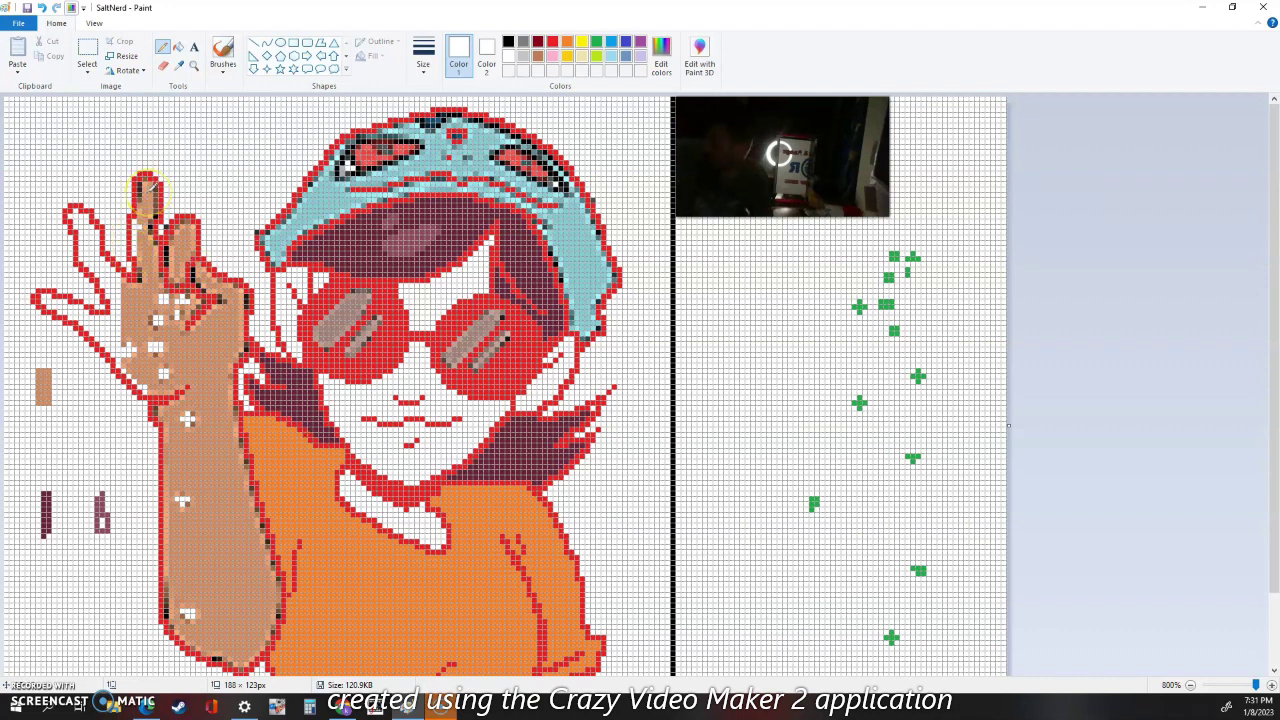
# - Clear the skin and shading from the tallest finger and the palm below it
pyautogui.click(254, 42)
pyautogui.moveTo(141, 185); pyautogui.dragTo(144, 379)
pyautogui.click(163, 66)
pyautogui.moveTo(130, 294)
pyautogui.mouseDown()
pyautogui.moveTo(132, 347)
pyautogui.moveTo(153, 373)
pyautogui.moveTo(145, 183)
pyautogui.mouseUp()
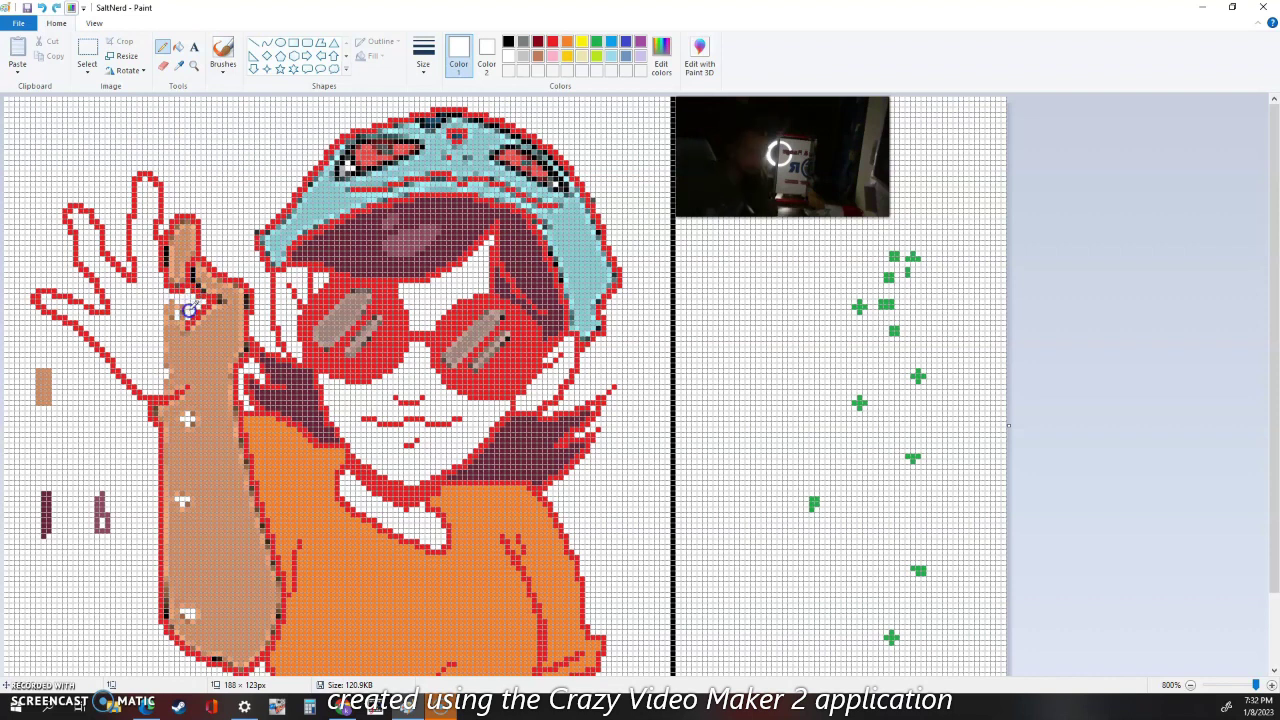
# - Whiten the curled finger and thumb, and erase the skin around the red palm crease
pyautogui.moveTo(189, 221)
pyautogui.mouseDown()
pyautogui.moveTo(183, 276)
pyautogui.moveTo(187, 232)
pyautogui.mouseUp()
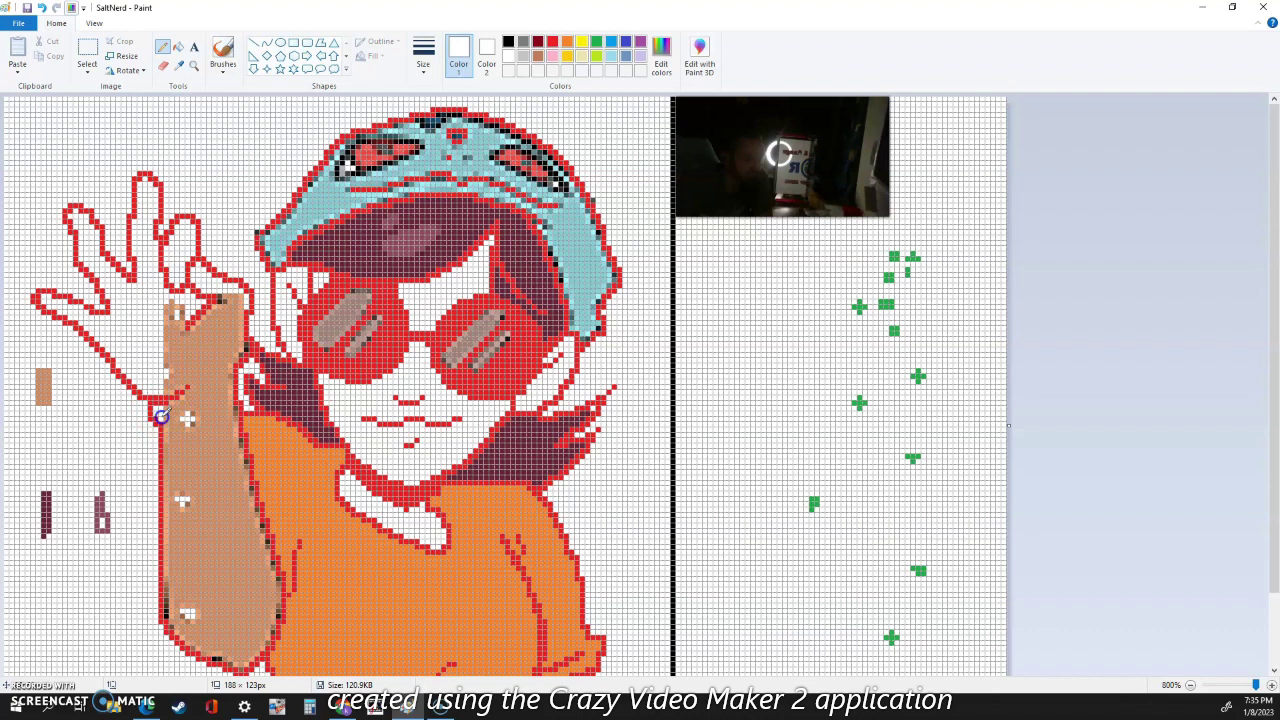
pyautogui.click(163, 64)
pyautogui.moveTo(186, 302)
pyautogui.mouseDown()
pyautogui.moveTo(175, 330)
pyautogui.moveTo(212, 326)
pyautogui.mouseUp()
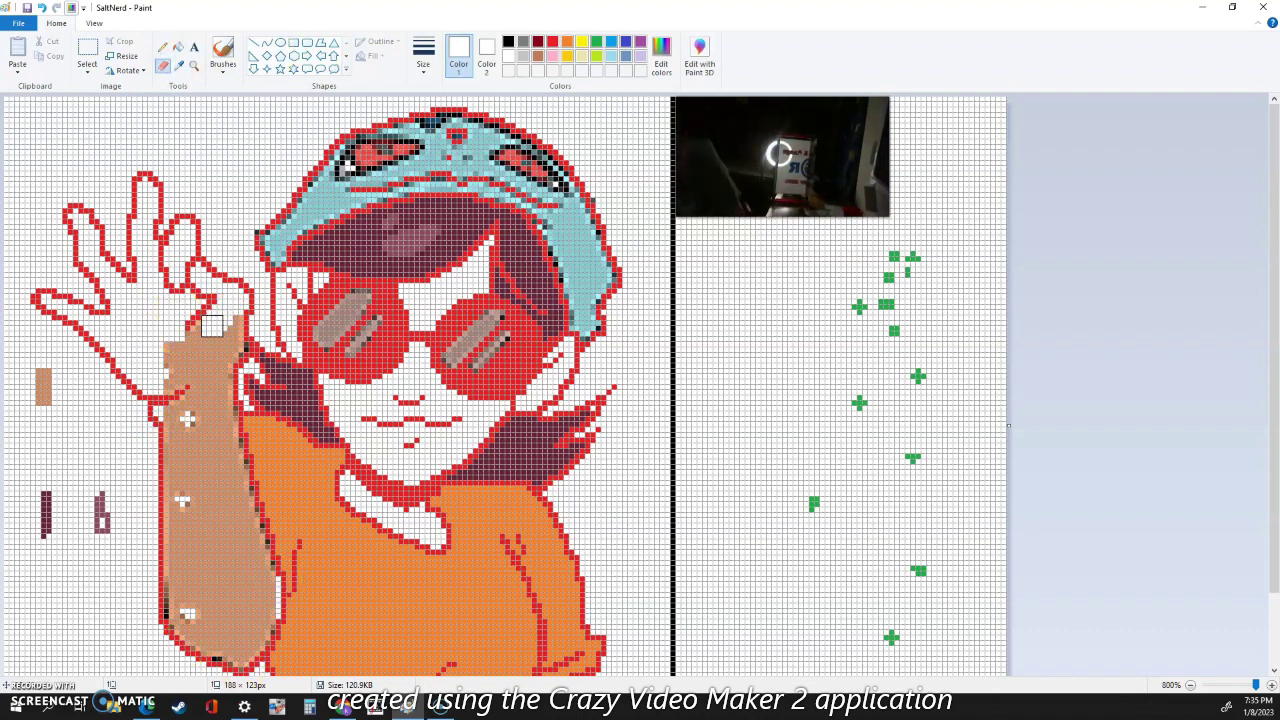
# - Erase the remaining skin from the lower palm, wrist and forearm down to the elbow
pyautogui.moveTo(211, 326)
pyautogui.mouseDown()
pyautogui.moveTo(175, 343)
pyautogui.moveTo(233, 342)
pyautogui.moveTo(228, 326)
pyautogui.moveTo(246, 346)
pyautogui.moveTo(163, 386)
pyautogui.moveTo(191, 369)
pyautogui.moveTo(218, 374)
pyautogui.moveTo(218, 395)
pyautogui.moveTo(180, 413)
pyautogui.moveTo(228, 437)
pyautogui.mouseUp()
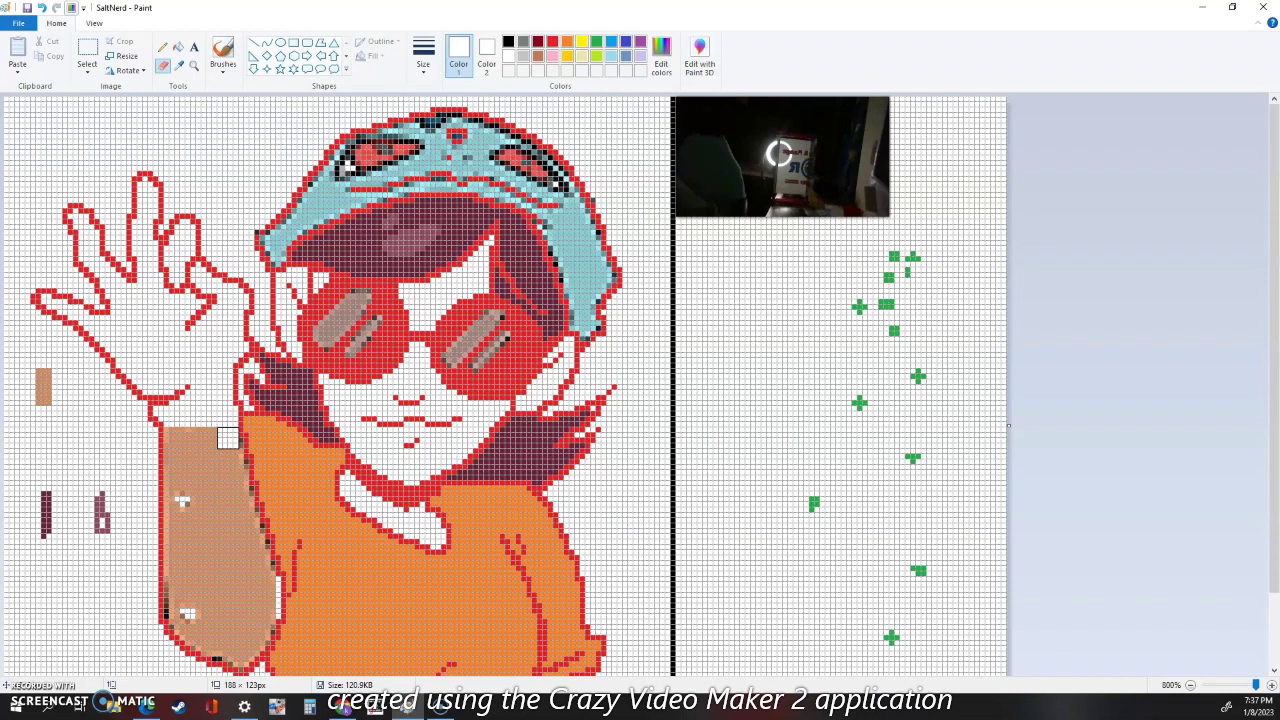
pyautogui.moveTo(225, 445)
pyautogui.mouseDown()
pyautogui.moveTo(181, 439)
pyautogui.moveTo(228, 454)
pyautogui.moveTo(258, 570)
pyautogui.mouseUp()
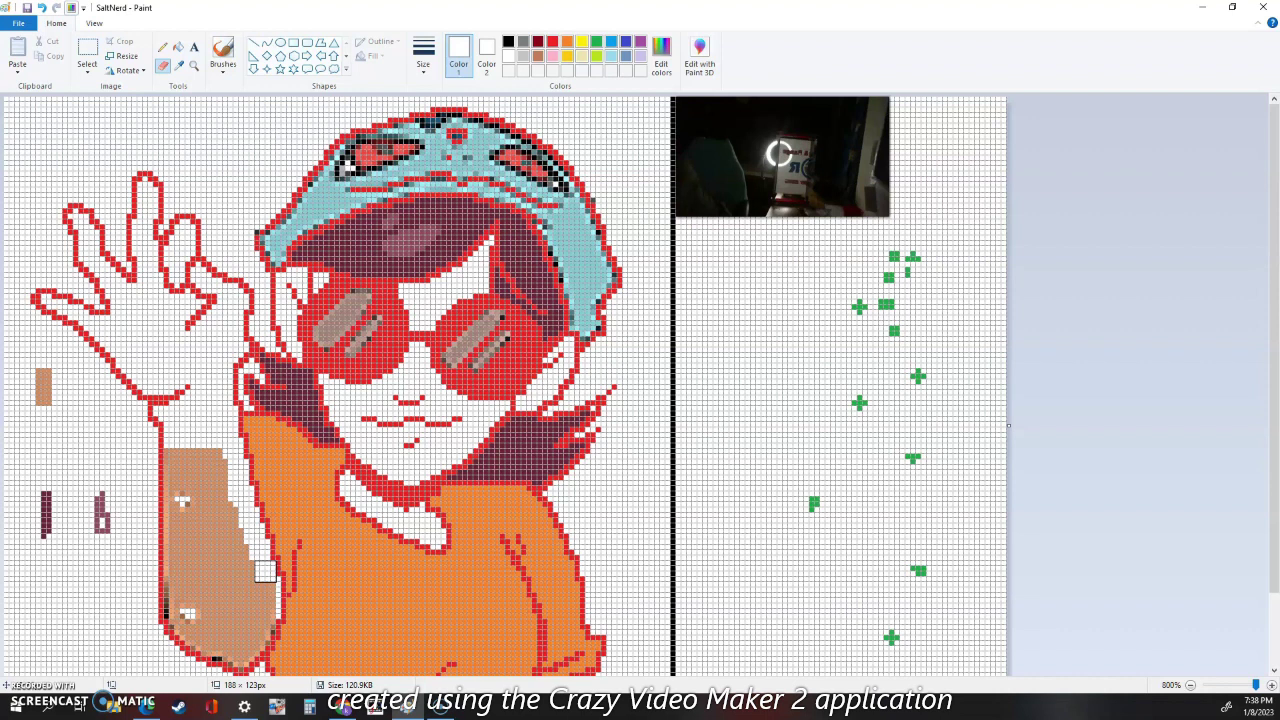
pyautogui.moveTo(271, 590)
pyautogui.mouseDown()
pyautogui.moveTo(239, 657)
pyautogui.moveTo(207, 652)
pyautogui.moveTo(175, 609)
pyautogui.mouseUp()
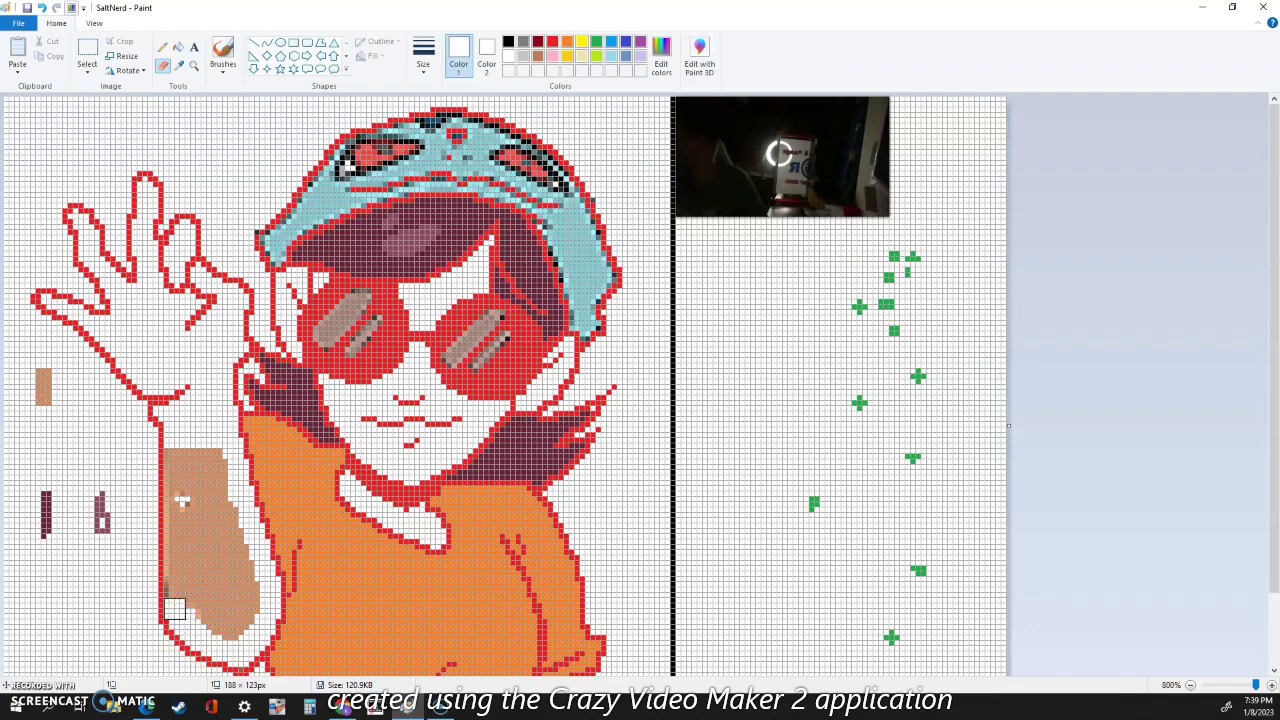
pyautogui.moveTo(175, 609)
pyautogui.mouseDown()
pyautogui.moveTo(178, 445)
pyautogui.moveTo(214, 466)
pyautogui.moveTo(196, 503)
pyautogui.moveTo(234, 522)
pyautogui.moveTo(202, 547)
pyautogui.moveTo(239, 548)
pyautogui.moveTo(226, 614)
pyautogui.moveTo(218, 545)
pyautogui.moveTo(245, 606)
pyautogui.moveTo(228, 558)
pyautogui.mouseUp()
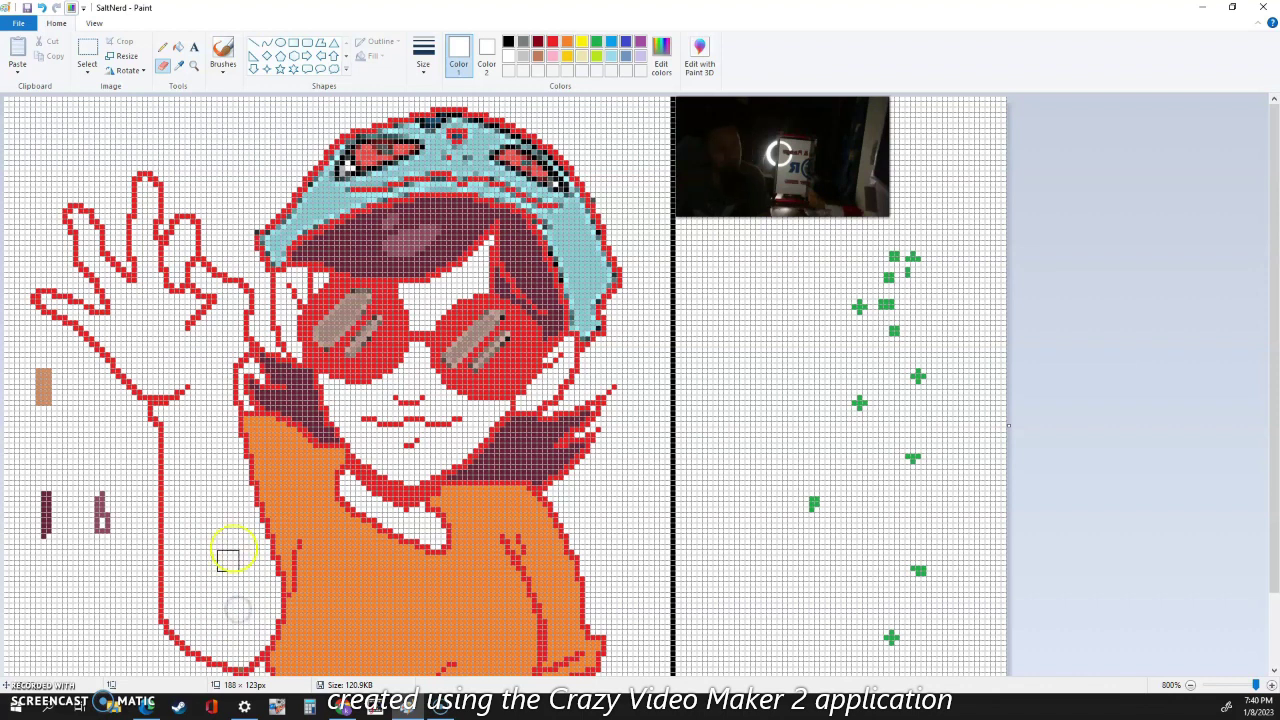
# - Sample the tan swatch beside the character and fill the raised arm, hand, ears, neck and face with it
pyautogui.click(178, 48)
pyautogui.click(179, 66)
pyautogui.click(43, 387)
pyautogui.click(172, 342)
pyautogui.click(287, 314)
pyautogui.click(181, 252)
pyautogui.click(396, 518)
pyautogui.click(386, 457)
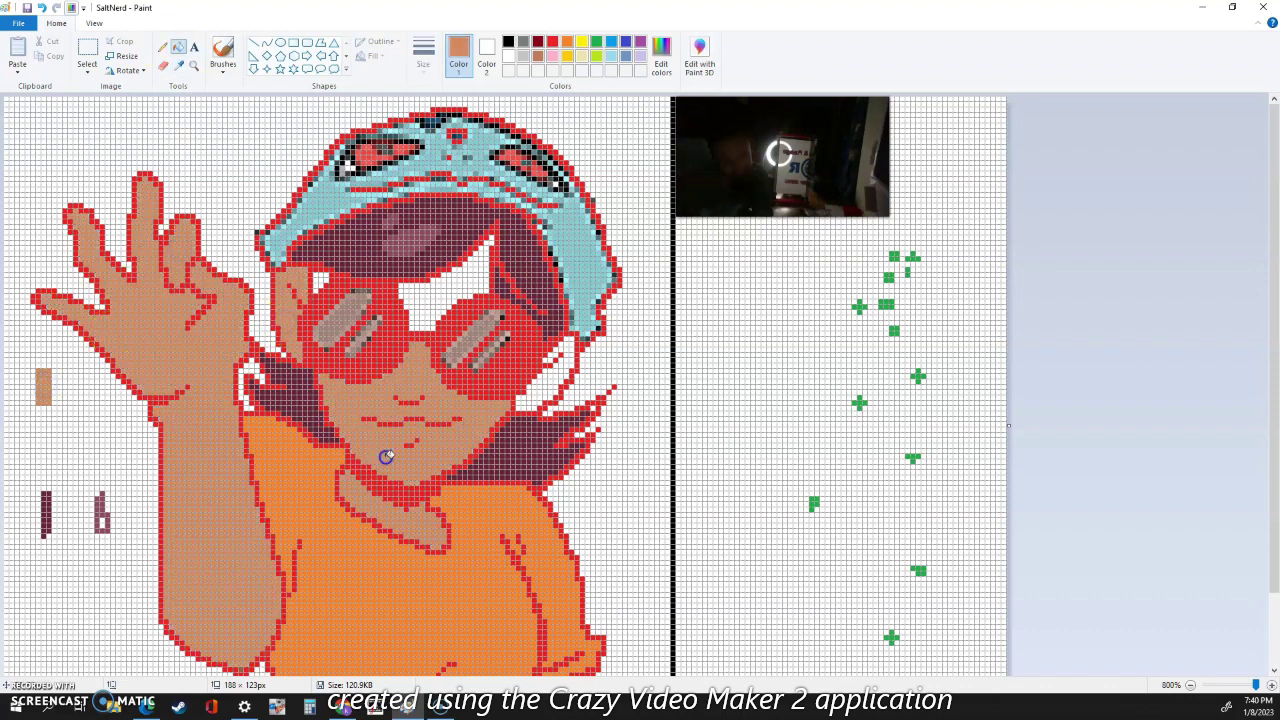
pyautogui.click(405, 326)
pyautogui.click(320, 284)
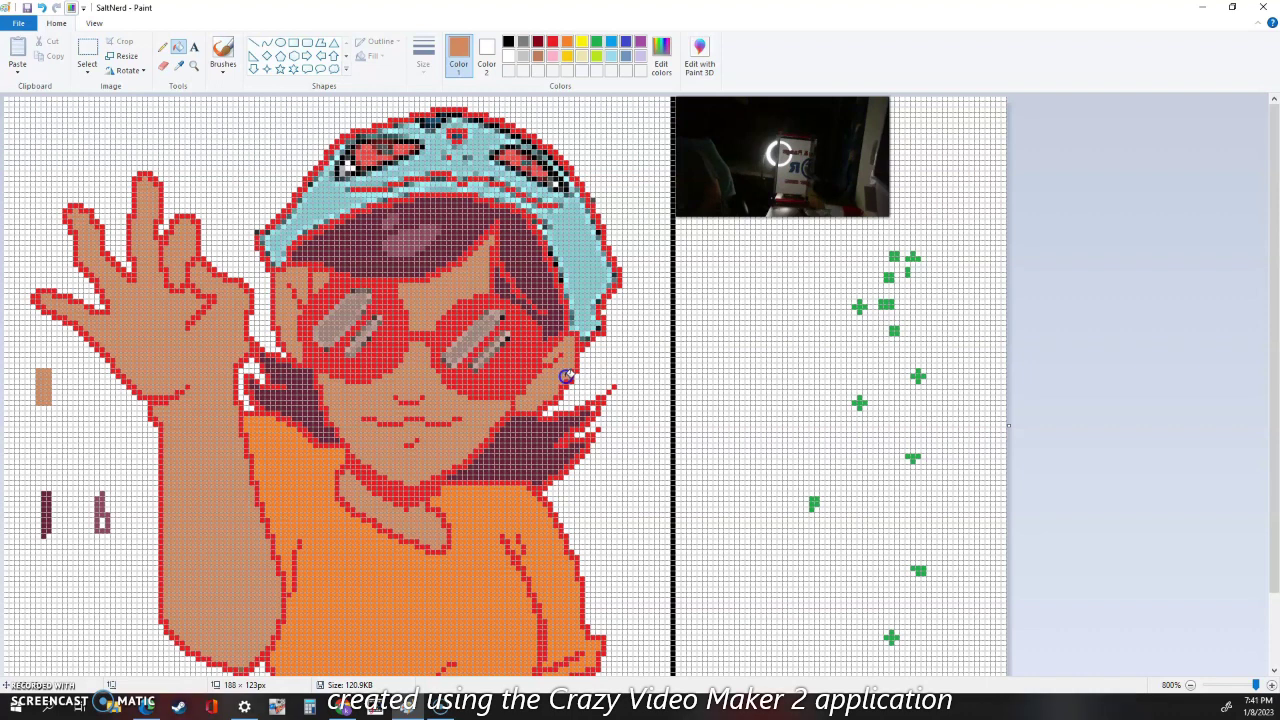
# - Fill the connected red outline of the arm, glasses, hair and shirt, plus the lower shirt crease, with black
pyautogui.click(508, 41)
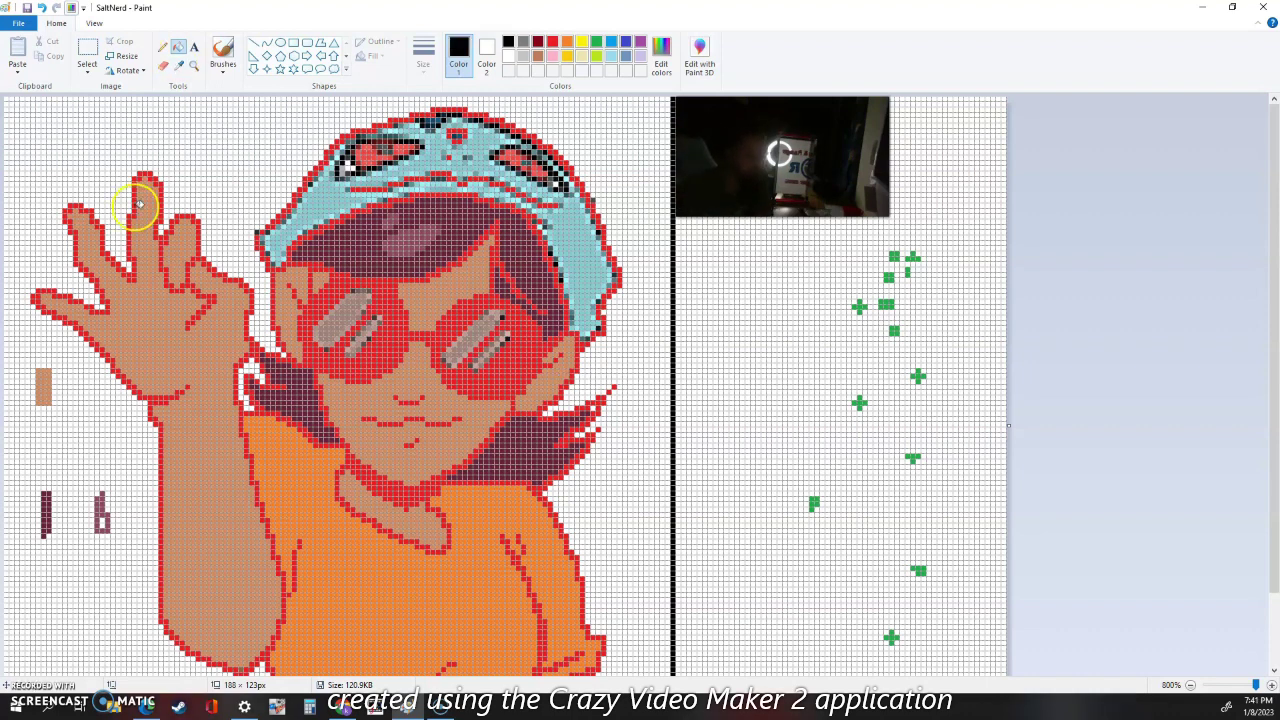
pyautogui.click(136, 204)
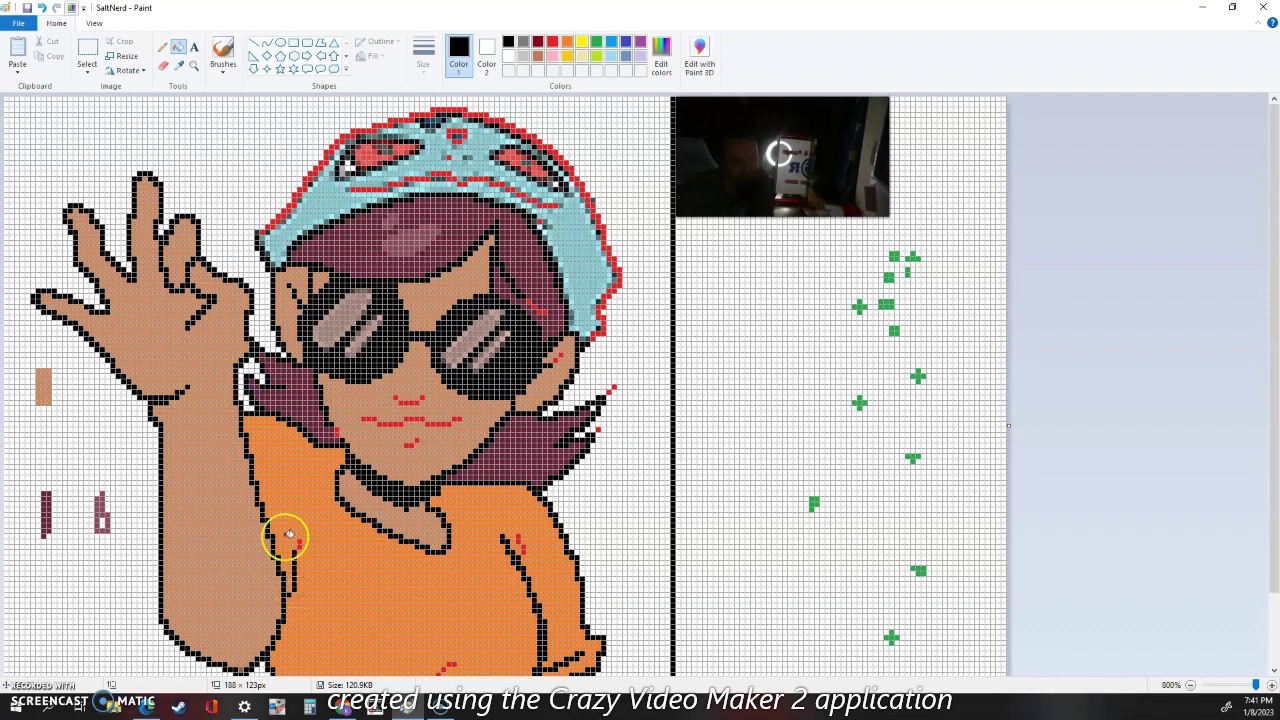
pyautogui.scroll(-2, 470, 632)
pyautogui.moveTo(452, 577); pyautogui.dragTo(412, 612)
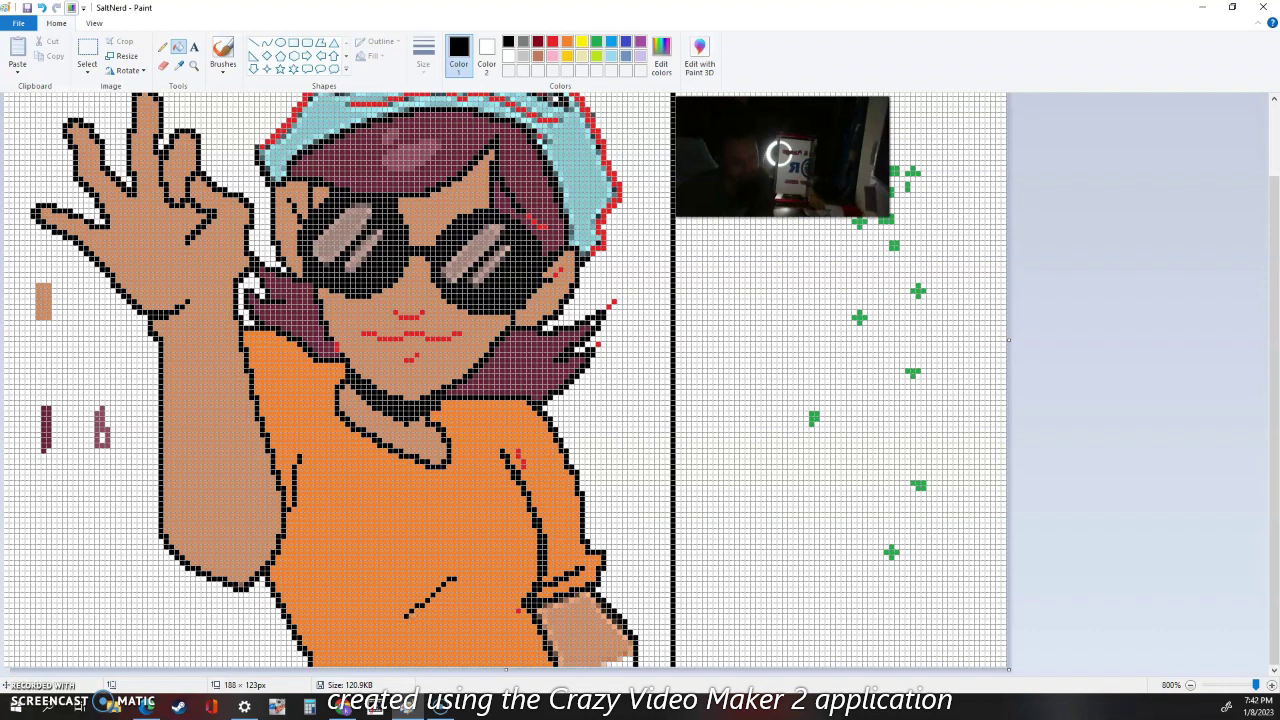
pyautogui.click(1127, 708)
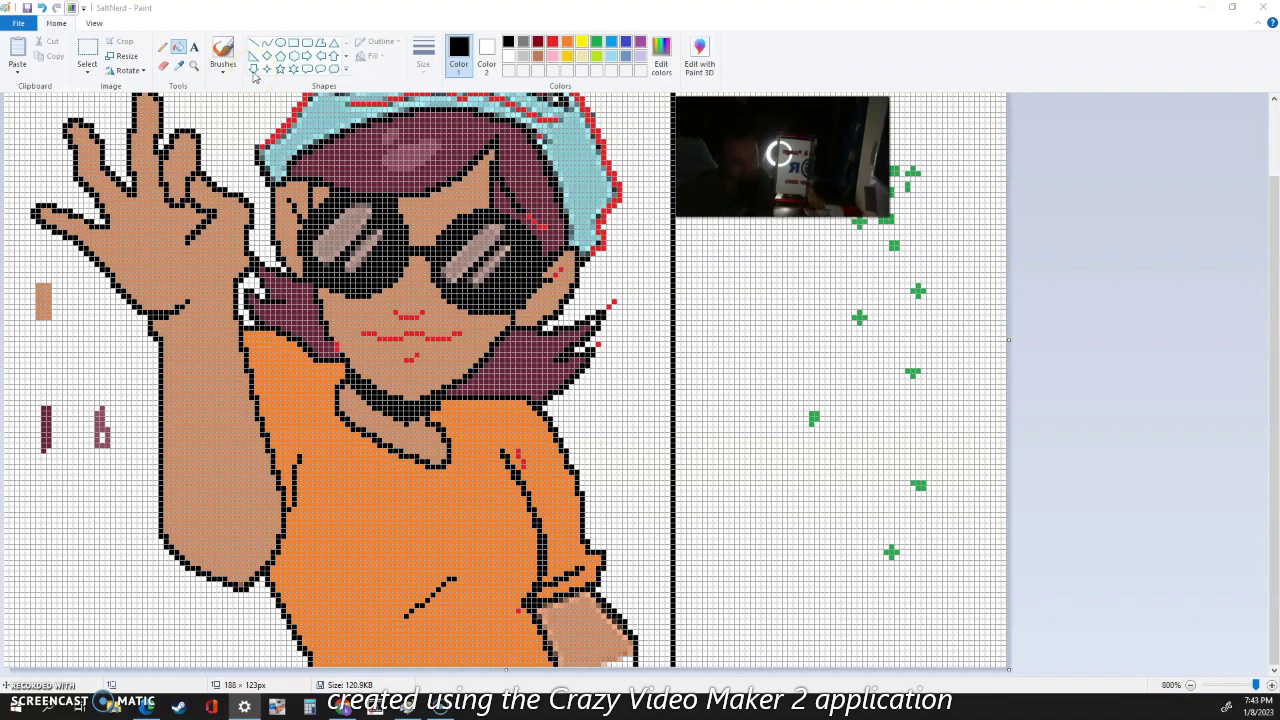
# - Fill the red hair-edge and mouth-line pixels with black, and undo the stray fills near the chin mark
pyautogui.click(335, 345)
pyautogui.click(389, 338)
pyautogui.click(369, 334)
pyautogui.click(414, 334)
pyautogui.click(438, 339)
pyautogui.click(457, 334)
pyautogui.click(421, 353)
pyautogui.hotkey('ctrl', 'z')
pyautogui.click(421, 353)
pyautogui.hotkey('ctrl', 'z')
# - Fill the remaining red pixels at the nose, ear crease, hair strand and flyaway hair tip with black
pyautogui.click(423, 313)
pyautogui.click(396, 313)
pyautogui.click(555, 275)
pyautogui.click(560, 270)
pyautogui.click(541, 226)
pyautogui.click(531, 217)
pyautogui.click(614, 302)
pyautogui.click(609, 307)
pyautogui.scroll(2, 430, 220)
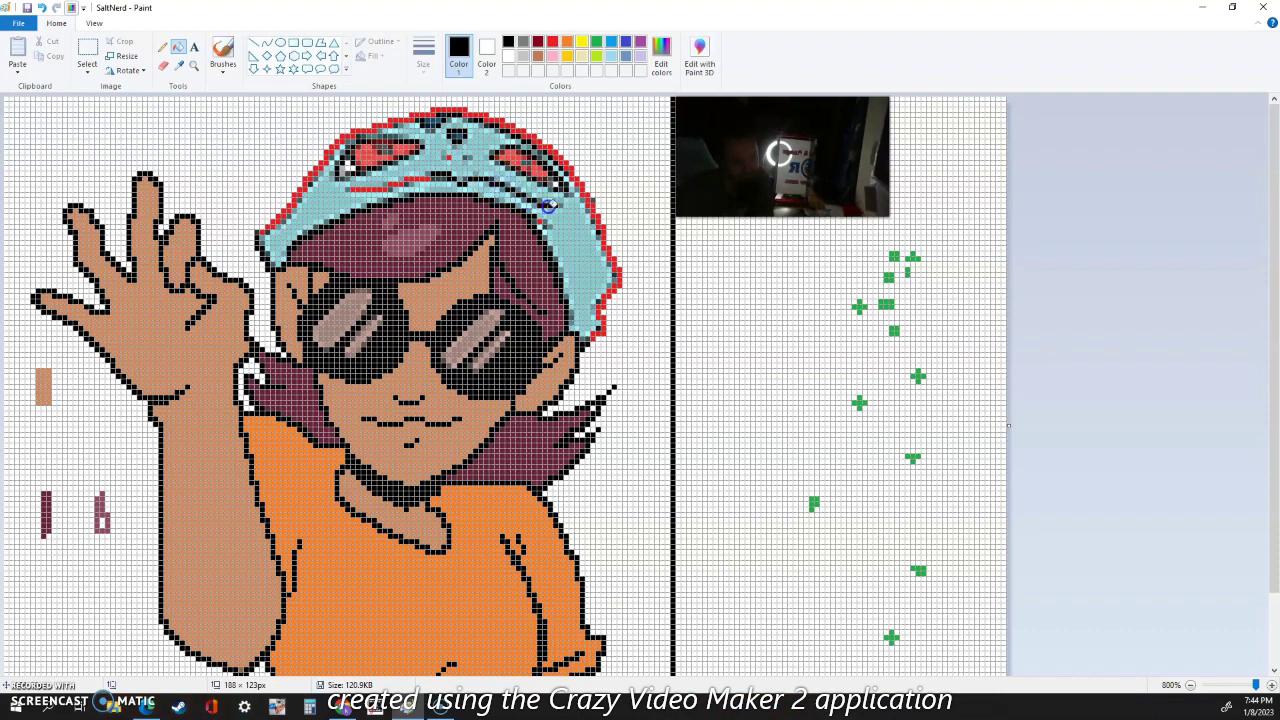
# - Fill the remaining red pixels along the beanie's lower line, beside the left eye marking and at the center with black
pyautogui.click(428, 176)
pyautogui.click(409, 183)
pyautogui.click(369, 165)
pyautogui.click(450, 160)
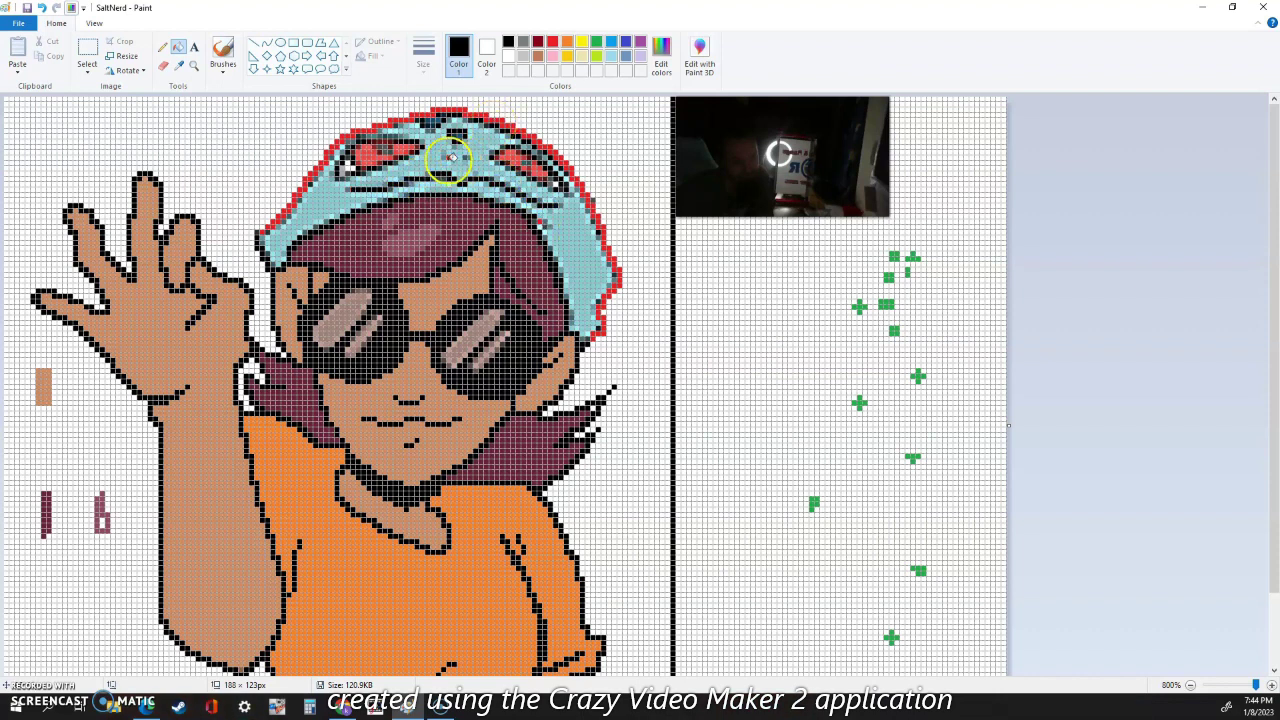
# - Outline the beanie's left eye marking with red pencil pixels, and sample the dark grey inside it
pyautogui.click(162, 48)
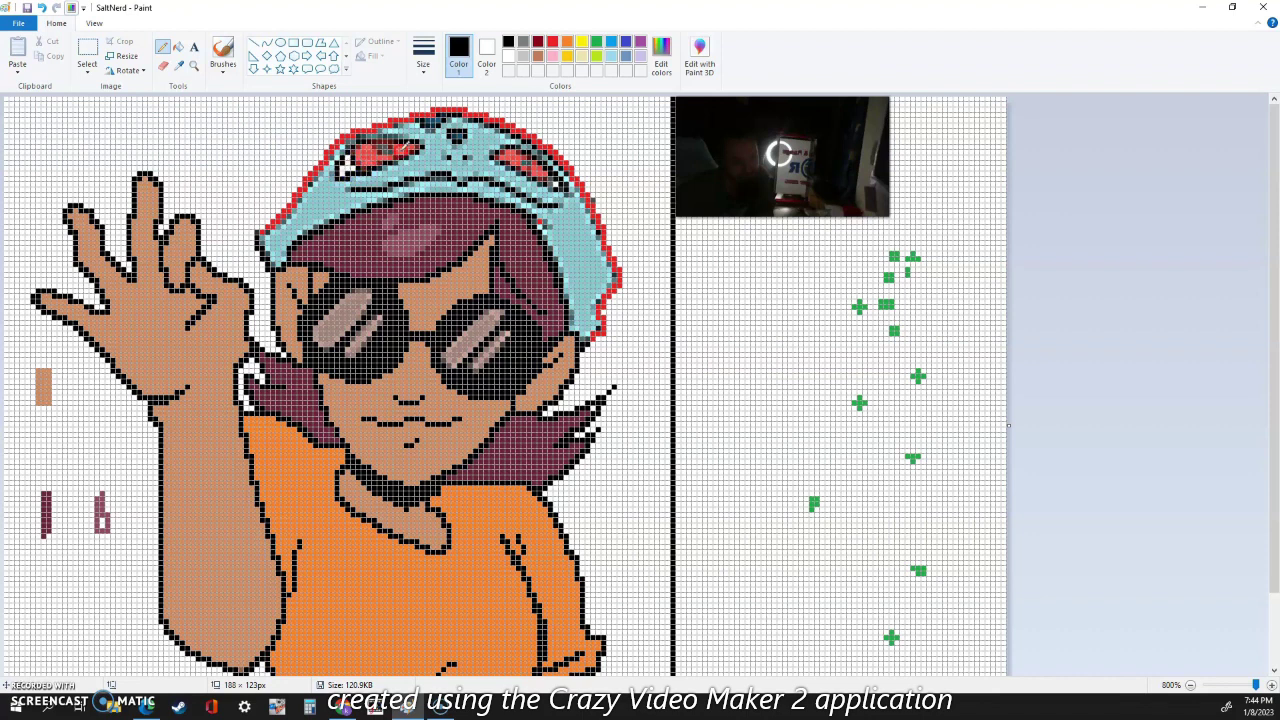
pyautogui.click(552, 41)
pyautogui.moveTo(340, 166)
pyautogui.mouseDown()
pyautogui.moveTo(418, 150)
pyautogui.moveTo(401, 133)
pyautogui.moveTo(376, 143)
pyautogui.moveTo(385, 130)
pyautogui.moveTo(353, 156)
pyautogui.mouseUp()
pyautogui.click(377, 138)
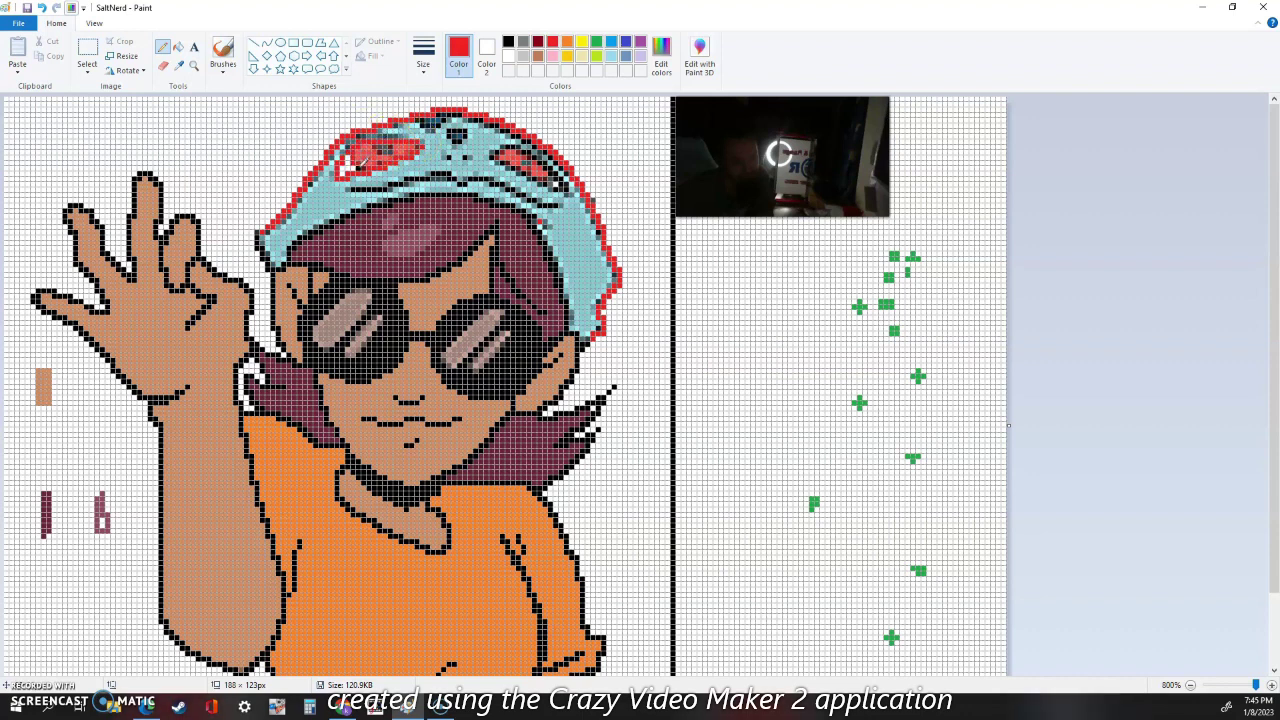
pyautogui.click(180, 65)
pyautogui.click(378, 147)
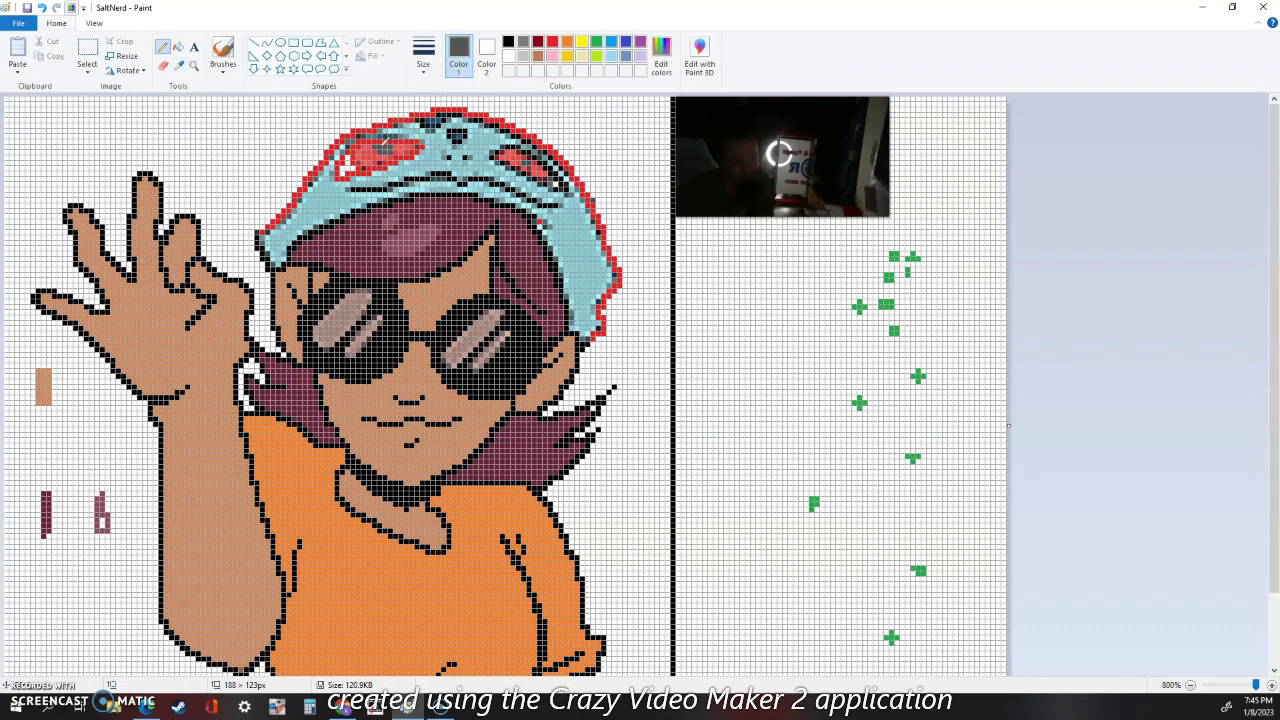
pyautogui.click(552, 41)
# - Outline the beanie's right eye marking with yellow pencil pixels
pyautogui.click(581, 41)
pyautogui.moveTo(503, 147); pyautogui.dragTo(530, 151)
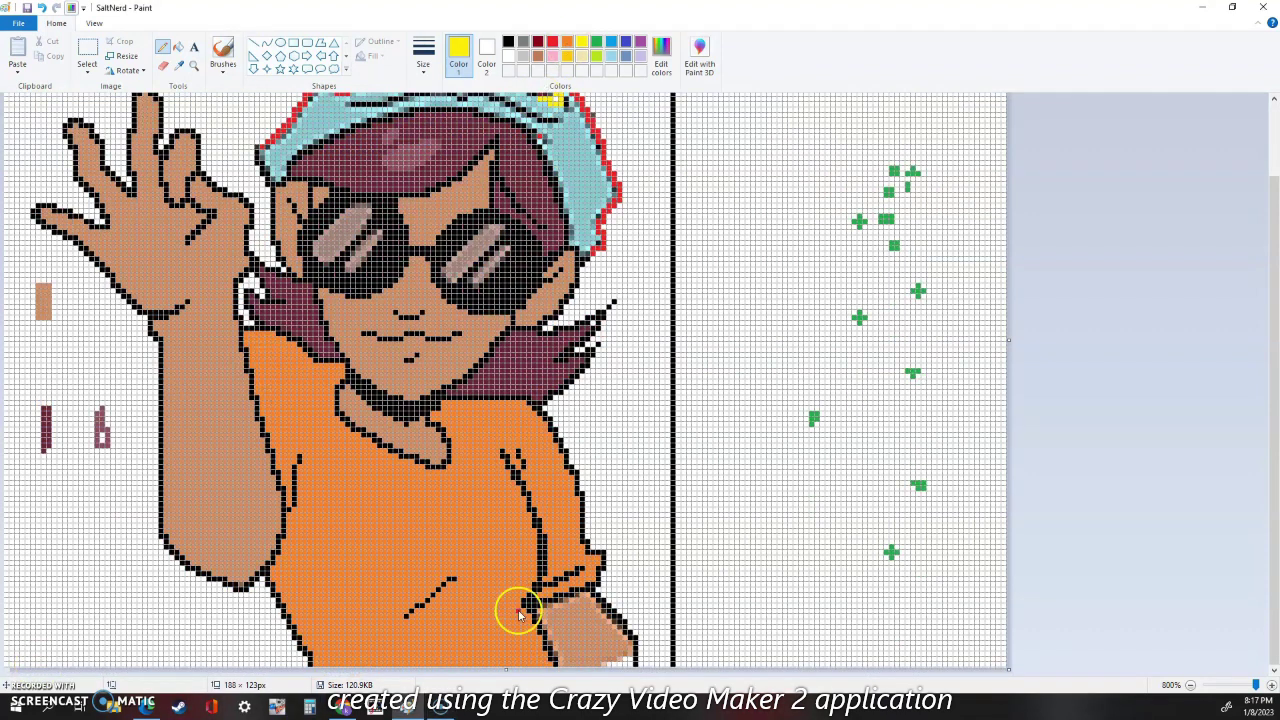
pyautogui.scroll(2, 543, 543)
pyautogui.moveTo(565, 183); pyautogui.dragTo(501, 150)
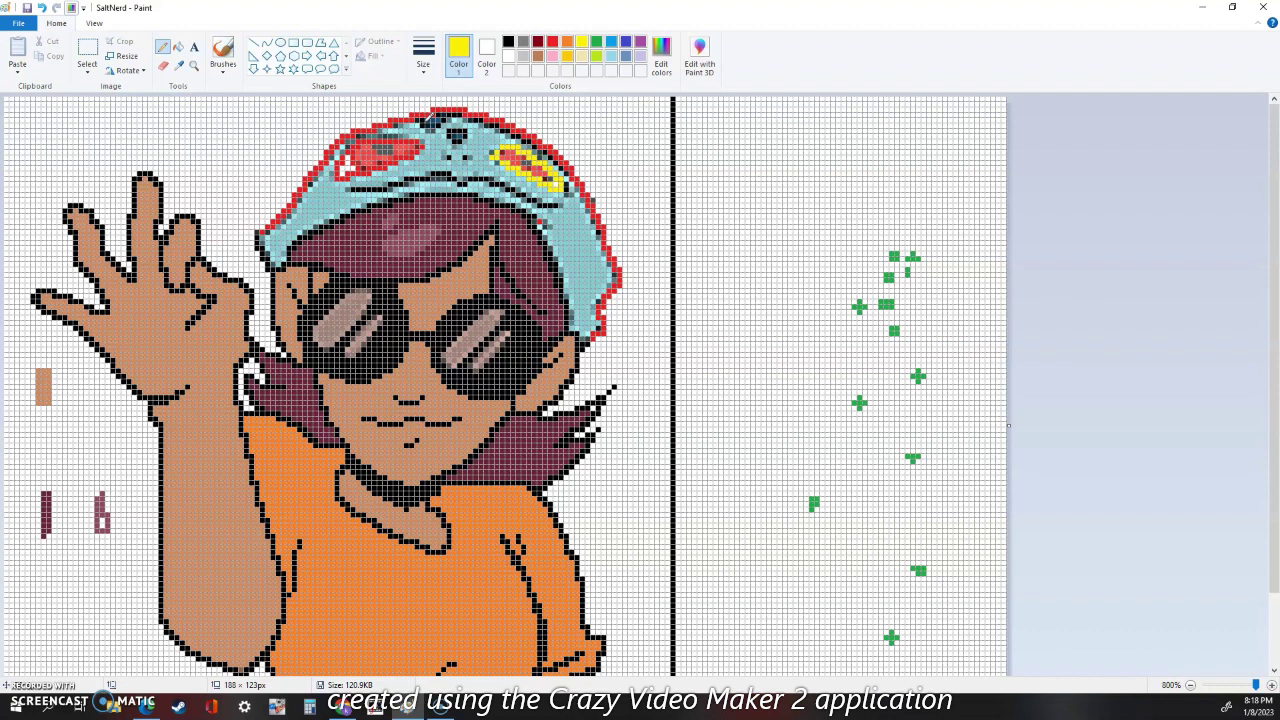
# - Touch up the dark pixels at the beanie's crown with the sampled dark blue and with red
pyautogui.click(508, 41)
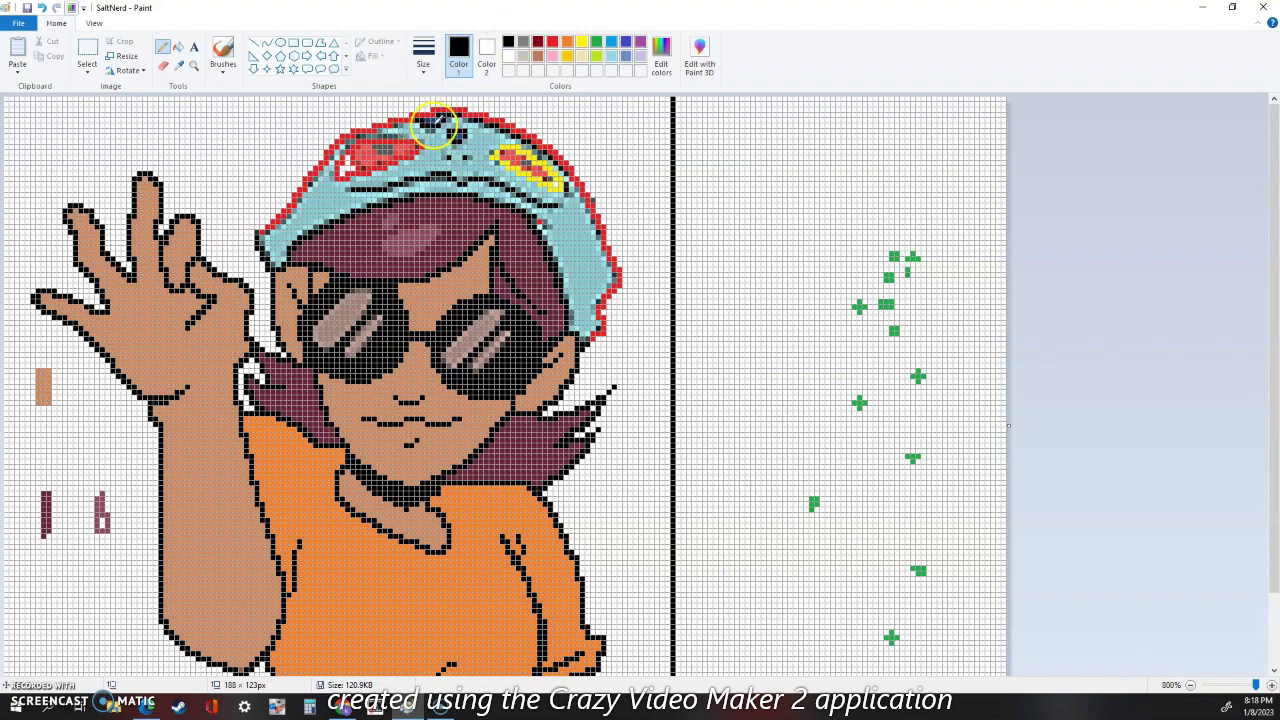
pyautogui.click(179, 65)
pyautogui.click(435, 123)
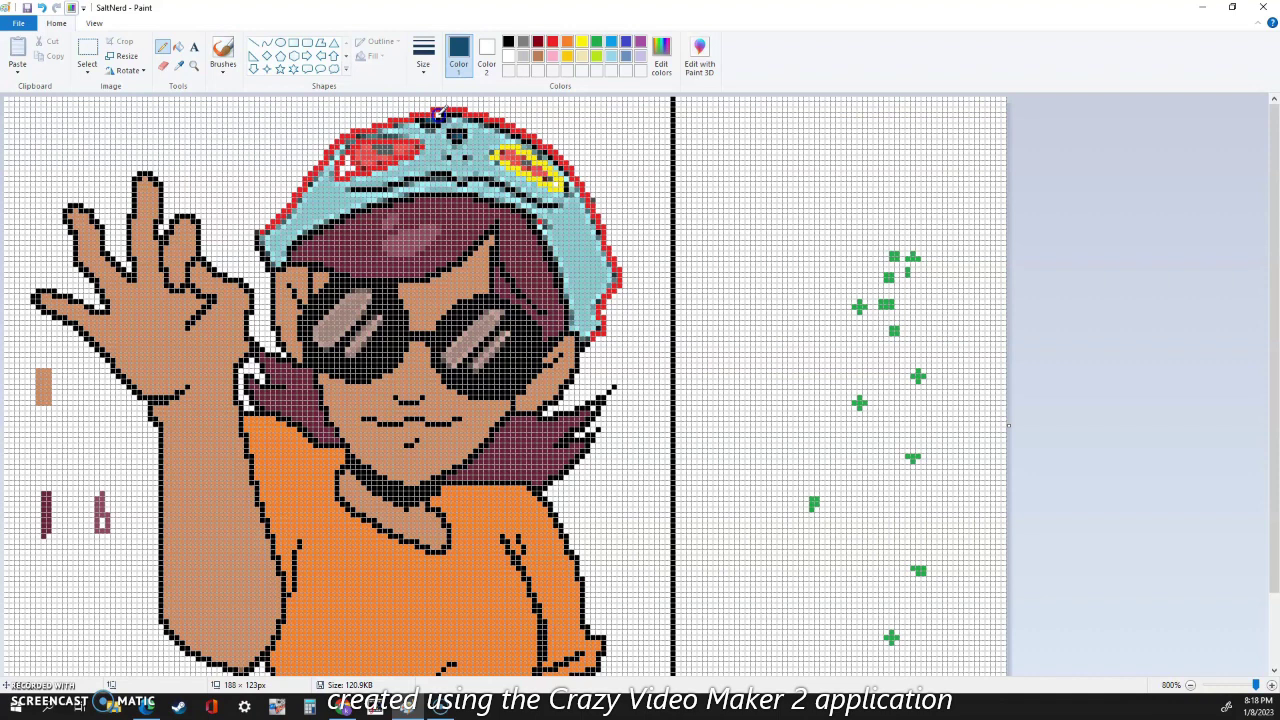
pyautogui.click(405, 128)
pyautogui.click(538, 41)
pyautogui.click(552, 41)
pyautogui.click(419, 120)
pyautogui.click(435, 124)
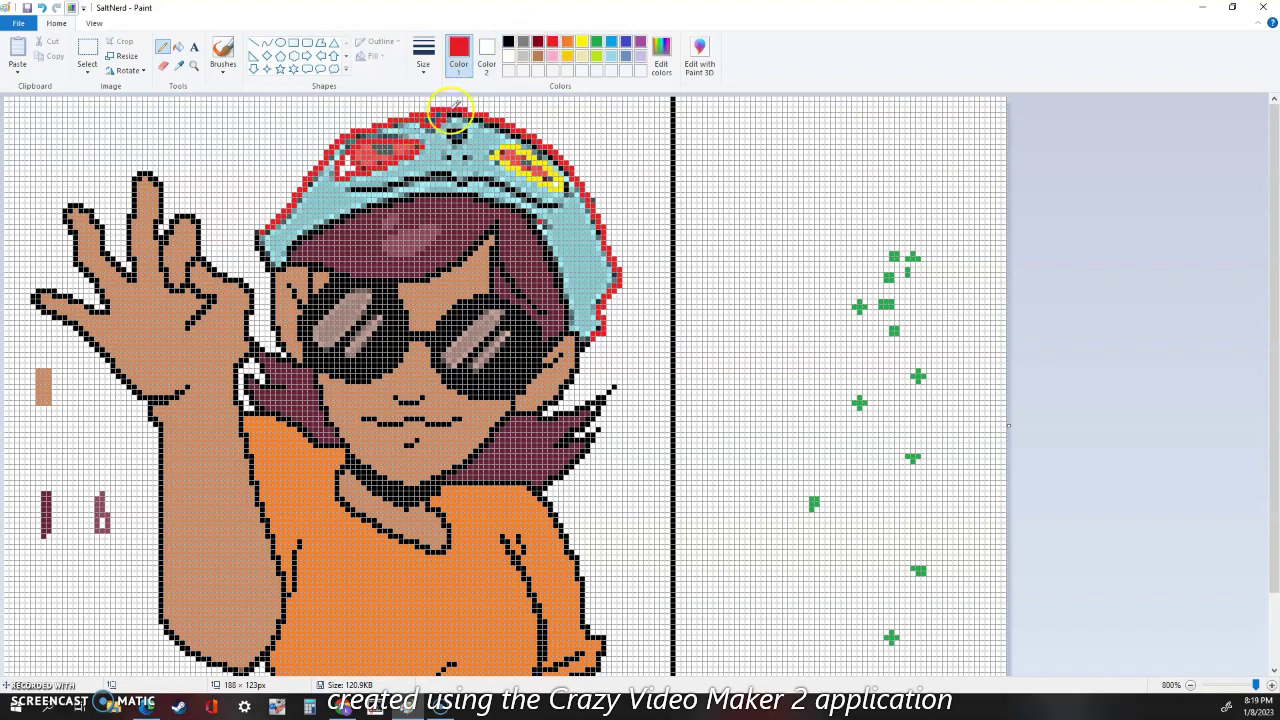
# - Fill the red outlines of the beanie and its left eye marking with black, touching up the beanie's left tip
pyautogui.click(508, 56)
pyautogui.click(179, 47)
pyautogui.click(508, 41)
pyautogui.click(163, 47)
pyautogui.click(264, 232)
pyautogui.click(179, 47)
pyautogui.click(269, 228)
pyautogui.click(339, 178)
pyautogui.click(402, 140)
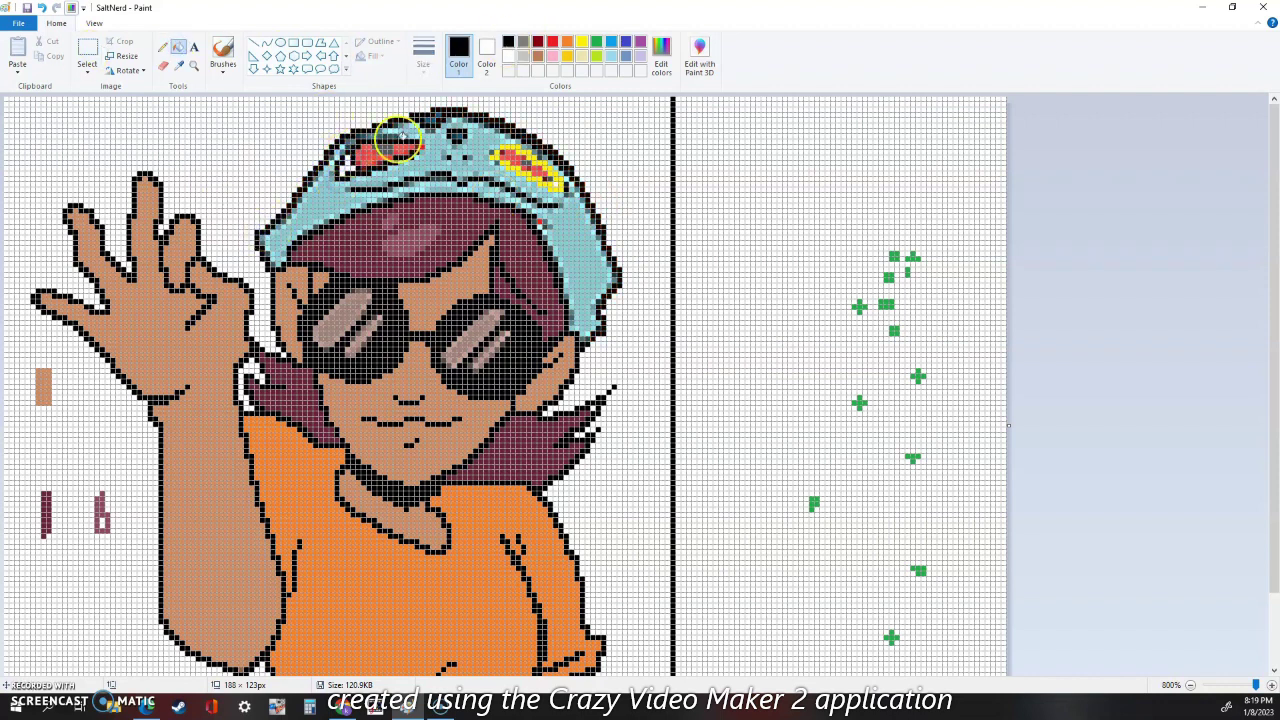
pyautogui.click(511, 148)
pyautogui.click(508, 56)
pyautogui.click(550, 180)
pyautogui.click(163, 47)
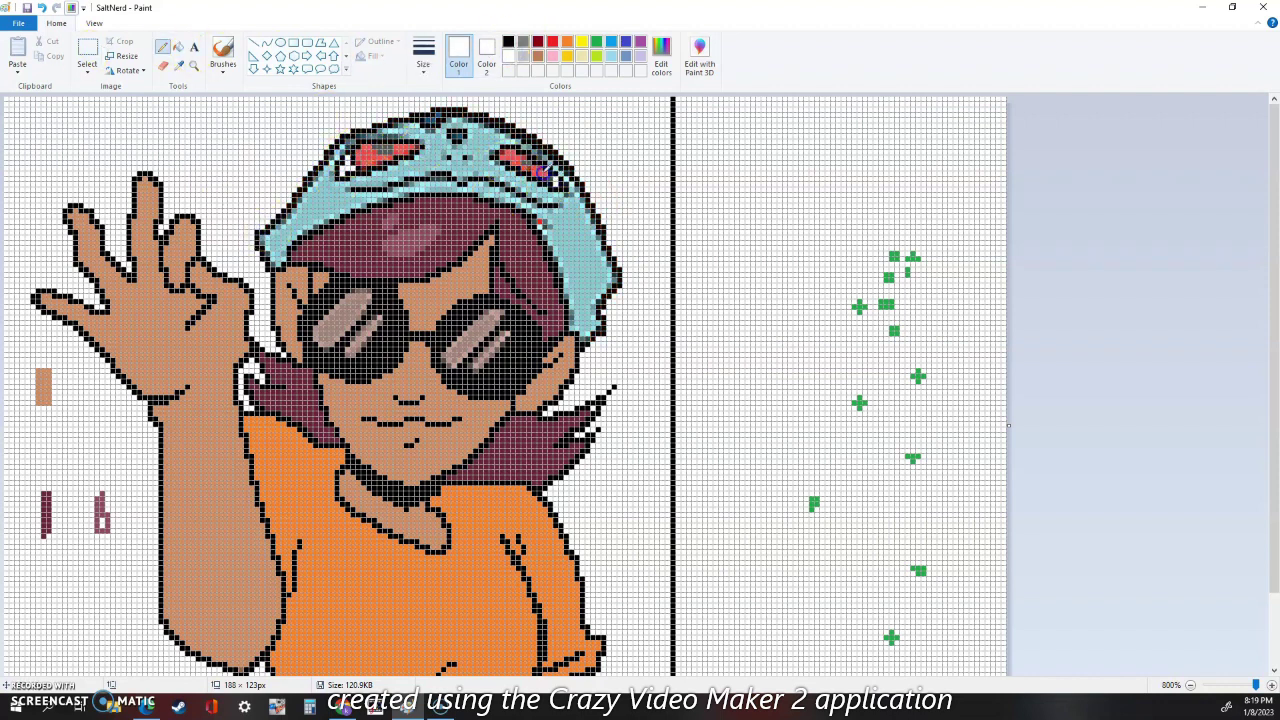
pyautogui.hotkey('ctrl', 'z')
pyautogui.hotkey('ctrl', 'z')
# - Fill the yellow outline of the beanie's right eye marking with black and touch up its corner in white
pyautogui.click(179, 47)
pyautogui.click(508, 41)
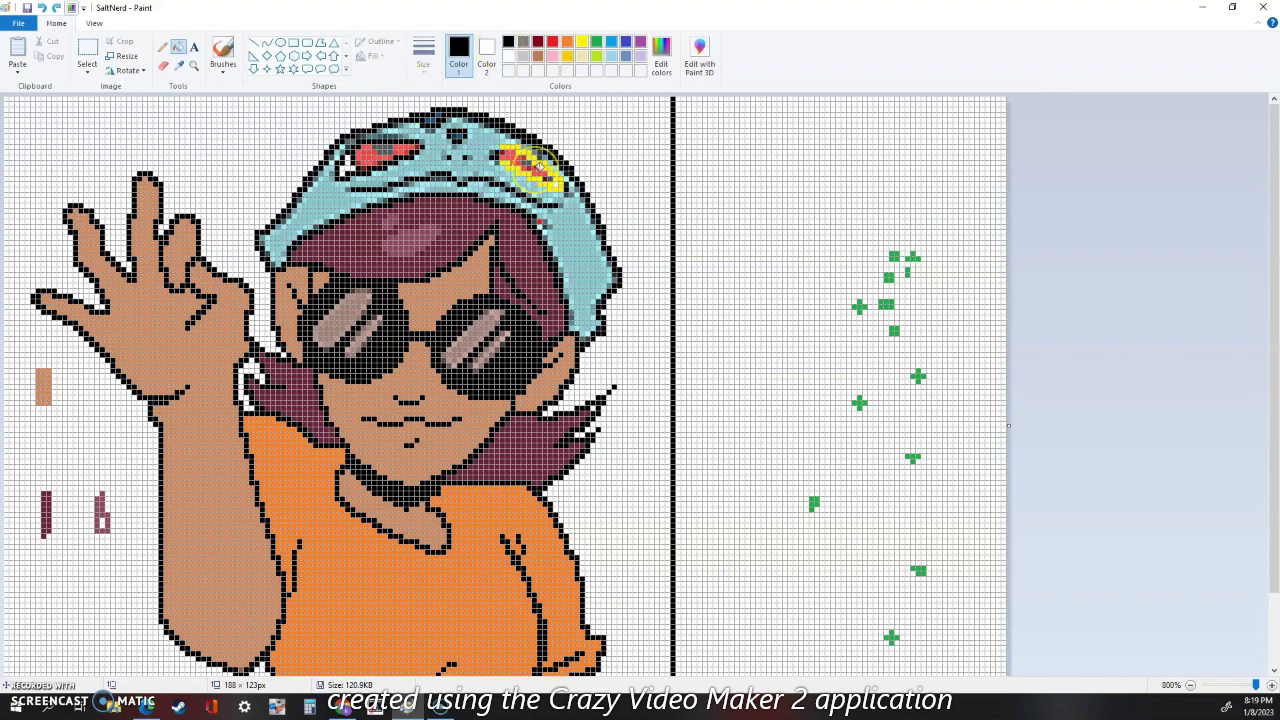
pyautogui.click(507, 148)
pyautogui.click(508, 56)
pyautogui.click(163, 47)
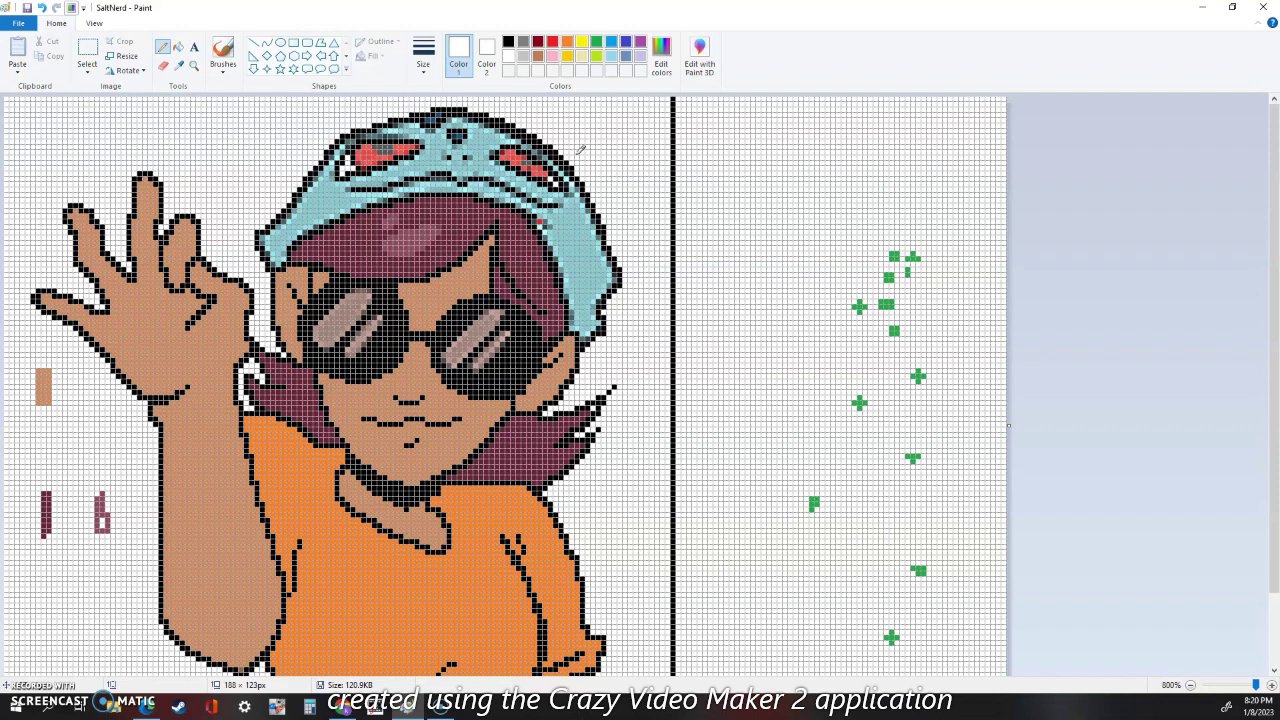
# - Recolor the inside of the beanie's left eye marking with solid red pencil pixels
pyautogui.click(552, 41)
pyautogui.click(373, 152)
pyautogui.moveTo(360, 154); pyautogui.dragTo(378, 160)
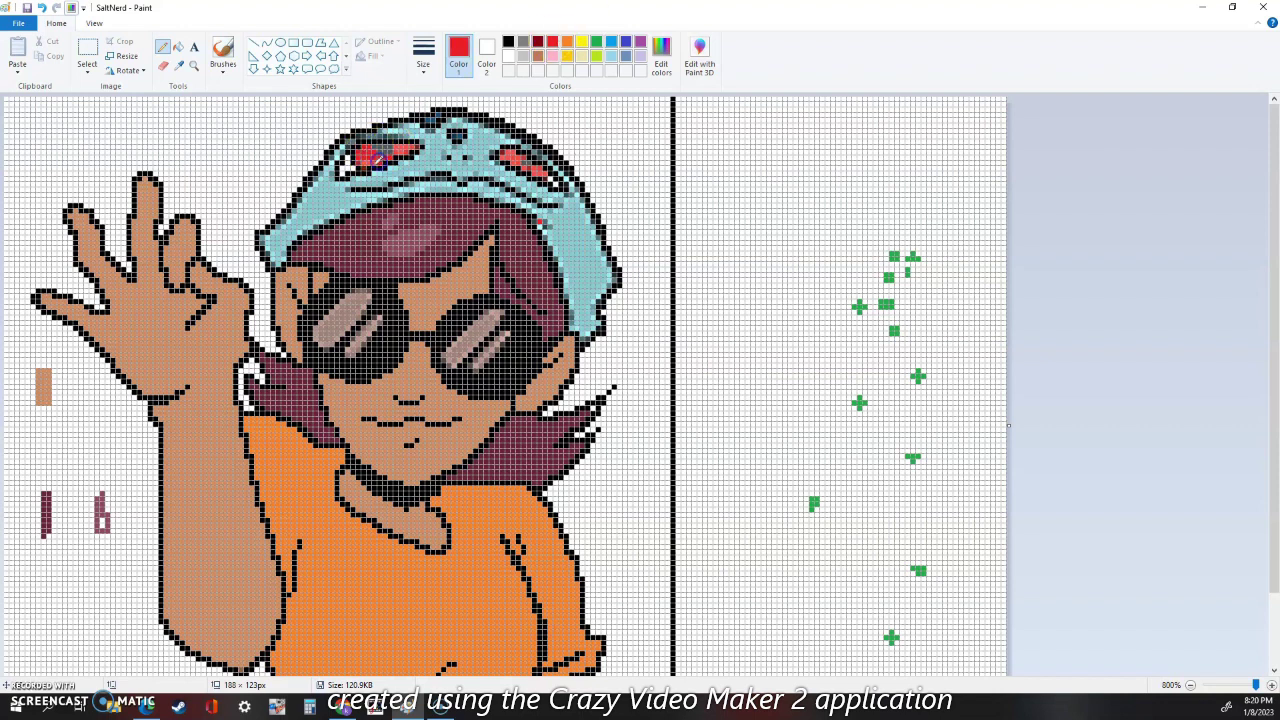
# - Blacken the stray red pixels on the beanie's lower edge above the right side of the hair
pyautogui.click(508, 41)
pyautogui.click(529, 214)
pyautogui.click(548, 224)
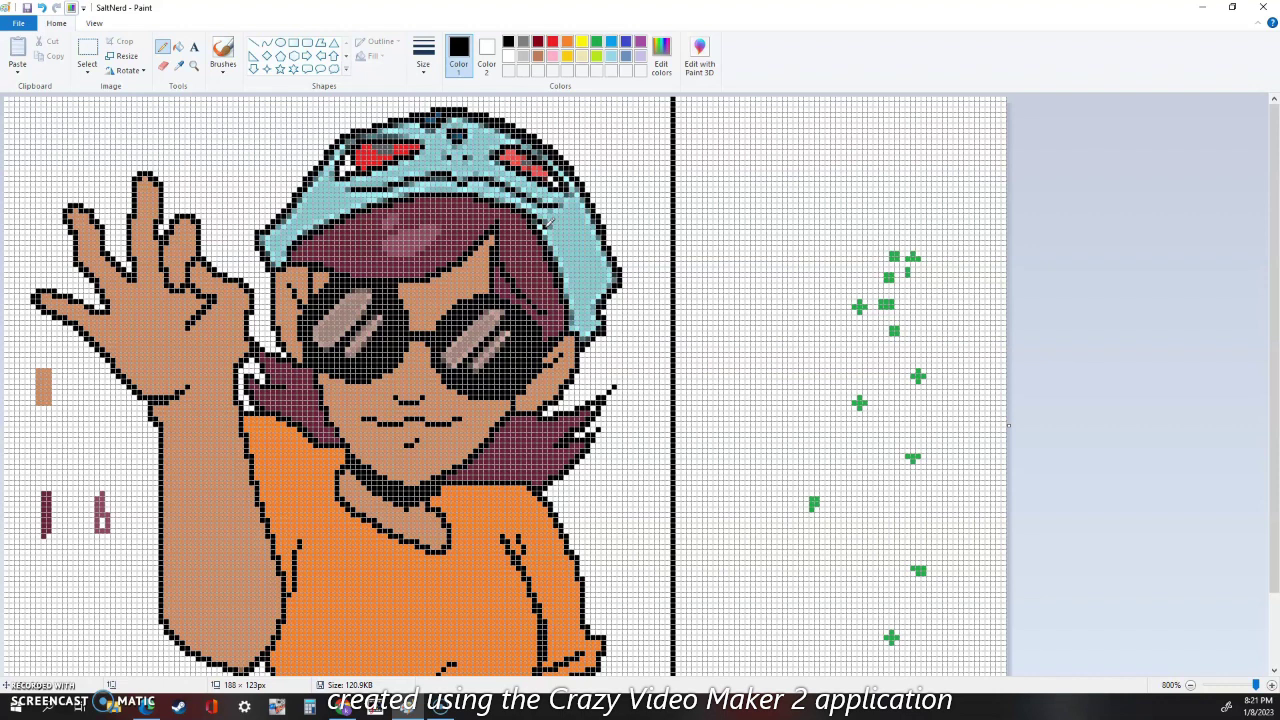
pyautogui.click(425, 226)
# - Recolor the inside of the beanie's right eye marking with solid red pencil pixels
pyautogui.click(552, 41)
pyautogui.click(514, 156)
pyautogui.click(512, 160)
pyautogui.moveTo(512, 158); pyautogui.dragTo(545, 172)
# - Touch up the small marking below the beanie's crown in black and sample the crown's dark blue
pyautogui.click(508, 41)
pyautogui.click(455, 133)
pyautogui.click(178, 65)
pyautogui.click(432, 122)
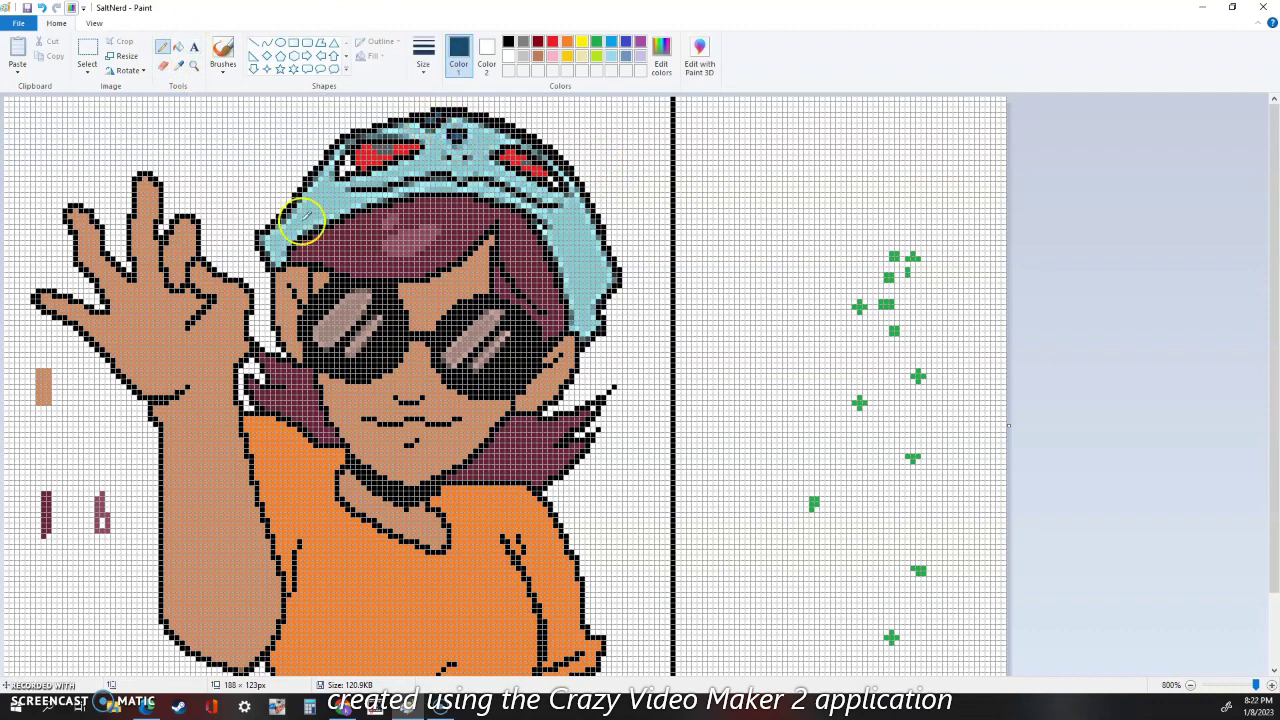
# - Define a custom mint green color and paint a small swatch of it above the raised hand
pyautogui.click(661, 55)
pyautogui.click(684, 266)
pyautogui.click(683, 294)
pyautogui.click(556, 308)
pyautogui.click(556, 279)
pyautogui.click(683, 297)
pyautogui.moveTo(725, 263); pyautogui.dragTo(695, 261)
pyautogui.click(686, 442)
pyautogui.click(503, 387)
pyautogui.click(516, 442)
pyautogui.moveTo(80, 117); pyautogui.dragTo(102, 117)
# - Paint the beanie's left flap mint green, using the line tool and a large eraser with mint green as secondary color
pyautogui.click(255, 45)
pyautogui.moveTo(278, 227); pyautogui.dragTo(283, 255)
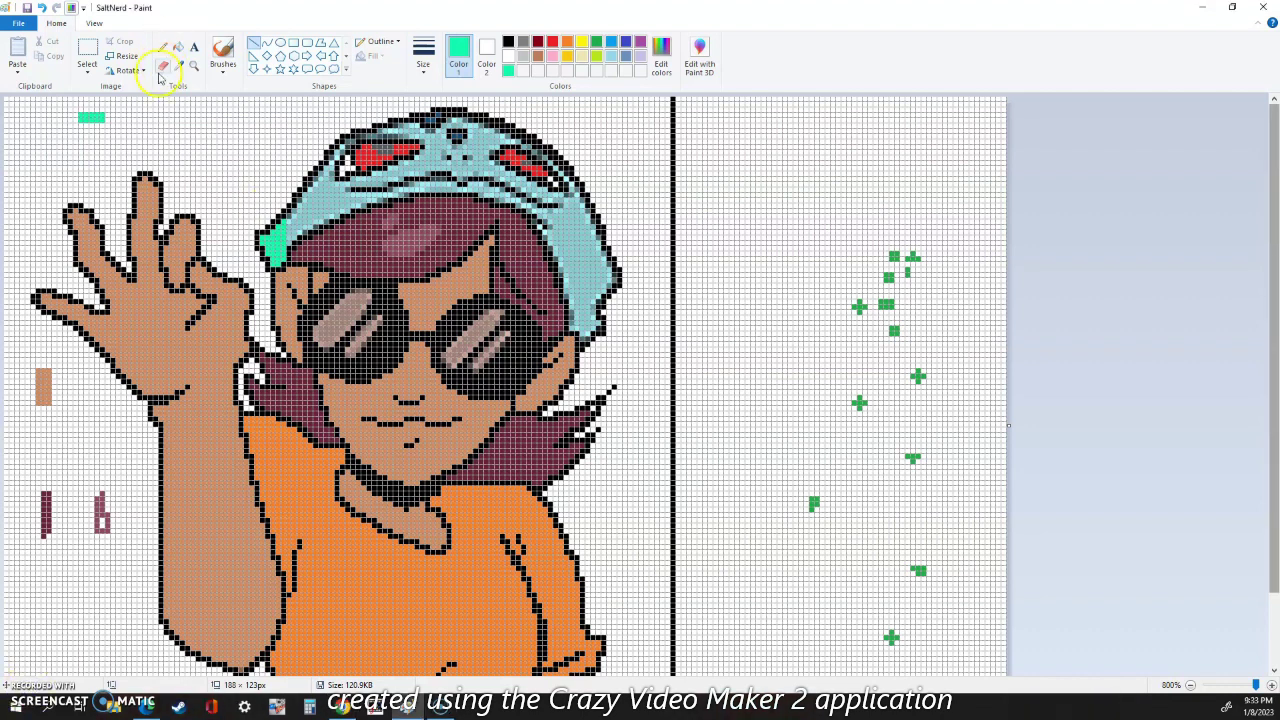
pyautogui.click(163, 67)
pyautogui.click(424, 56)
pyautogui.click(454, 120)
pyautogui.click(181, 67)
pyautogui.rightClick(277, 243)
pyautogui.moveTo(289, 236)
pyautogui.mouseDown()
pyautogui.moveTo(319, 193)
pyautogui.moveTo(320, 209)
pyautogui.moveTo(339, 193)
pyautogui.moveTo(310, 183)
pyautogui.moveTo(340, 200)
pyautogui.mouseUp()
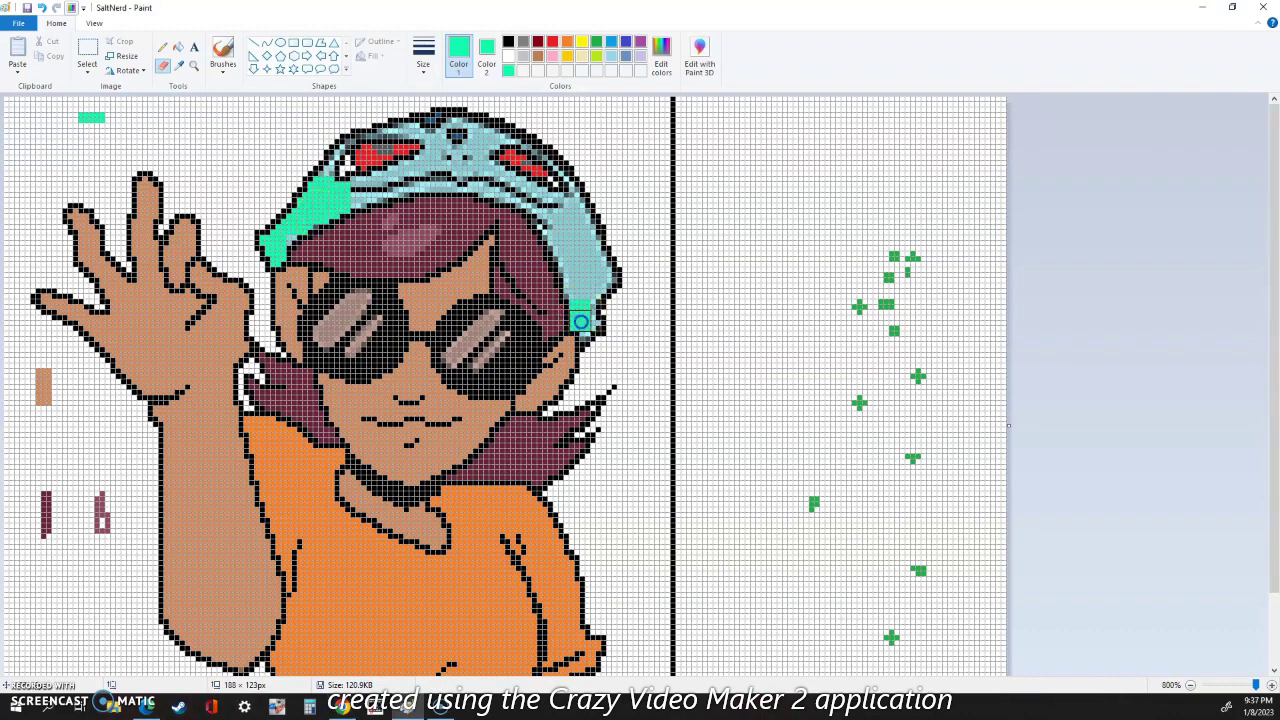
# - Paint the beanie's right flap mint green up to the eye marking with the eraser, undoing the stray stroke
pyautogui.moveTo(580, 321)
pyautogui.mouseDown()
pyautogui.moveTo(601, 279)
pyautogui.moveTo(579, 291)
pyautogui.moveTo(573, 267)
pyautogui.moveTo(595, 264)
pyautogui.moveTo(559, 240)
pyautogui.mouseUp()
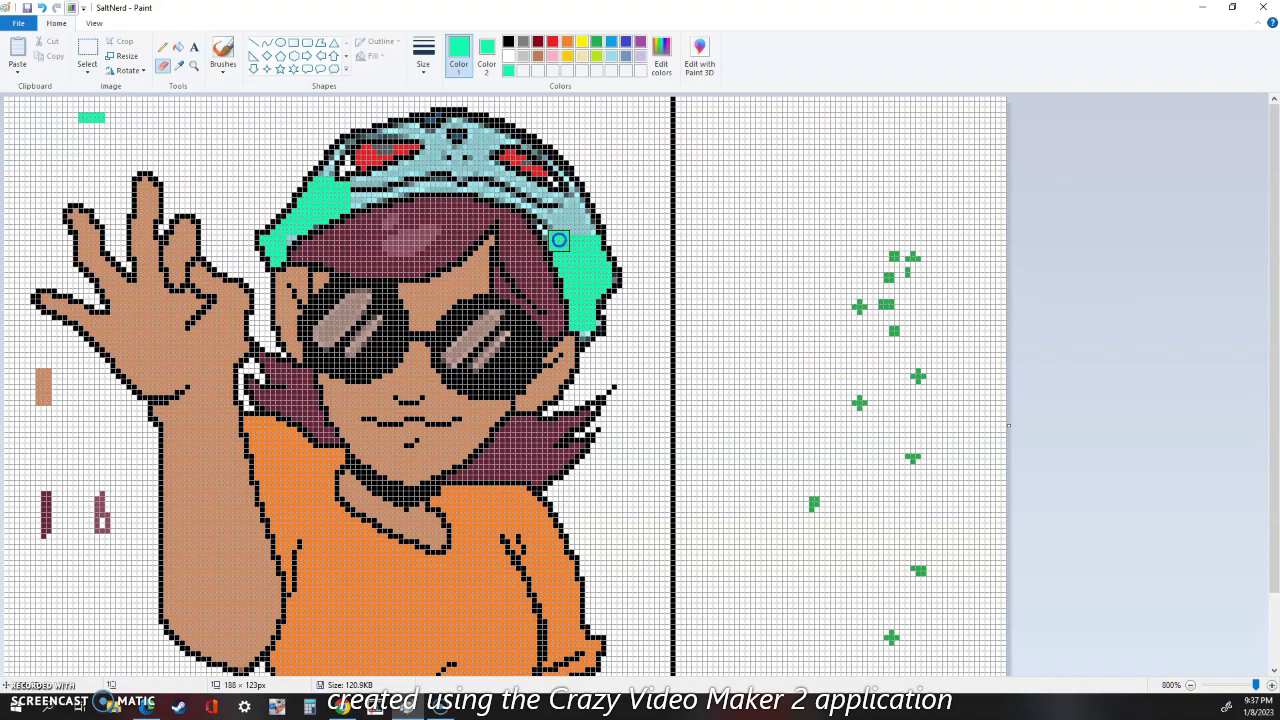
pyautogui.moveTo(559, 240)
pyautogui.mouseDown()
pyautogui.moveTo(588, 230)
pyautogui.moveTo(569, 203)
pyautogui.mouseUp()
pyautogui.hotkey('ctrl', 'z')
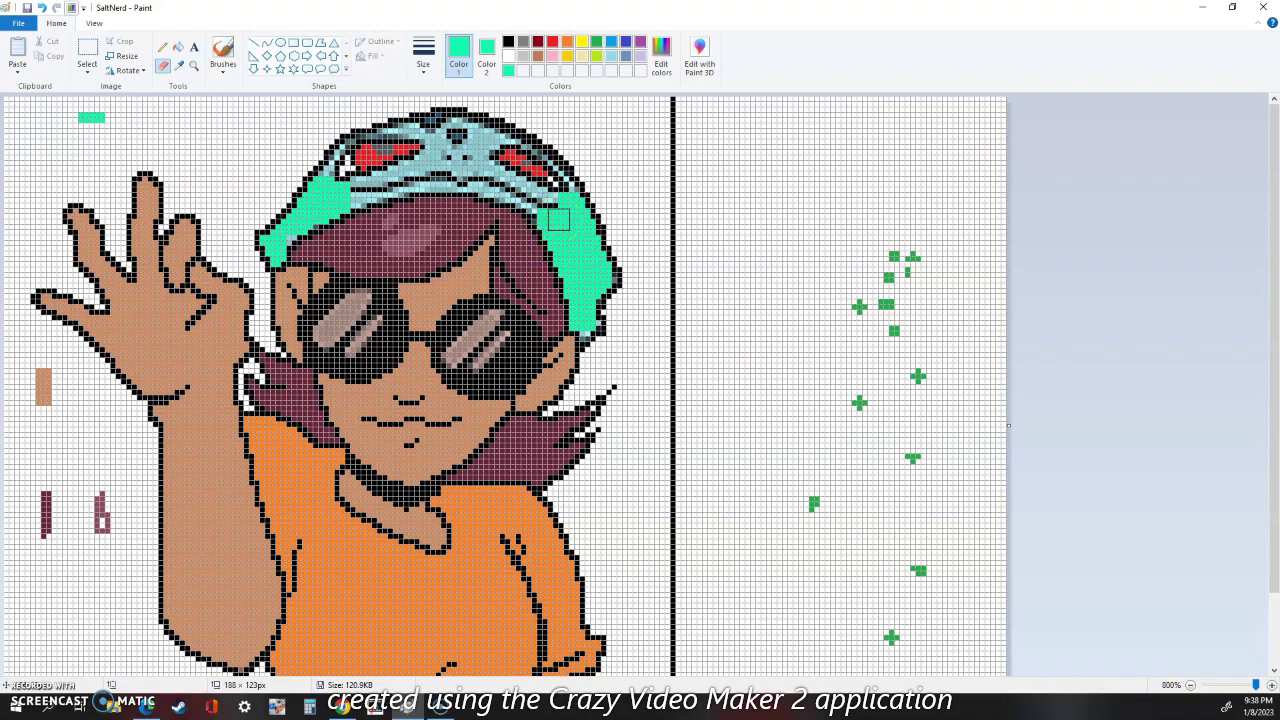
# - Paint the left and middle of the beanie's lower band mint green, and set the secondary color to black
pyautogui.click(162, 47)
pyautogui.moveTo(384, 200); pyautogui.dragTo(408, 194)
pyautogui.rightClick(509, 38)
pyautogui.moveTo(508, 9); pyautogui.dragTo(505, 43)
pyautogui.doubleClick(505, 10)
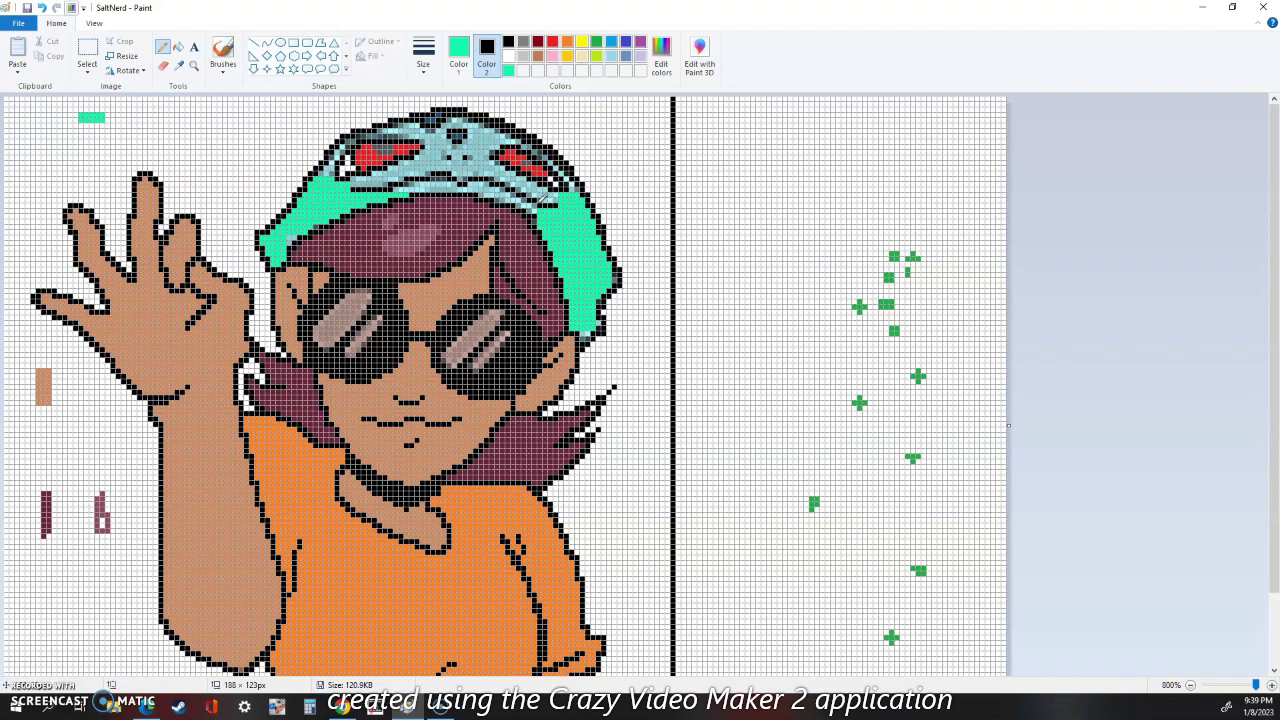
pyautogui.click(254, 43)
pyautogui.moveTo(413, 190); pyautogui.dragTo(501, 191)
pyautogui.click(163, 48)
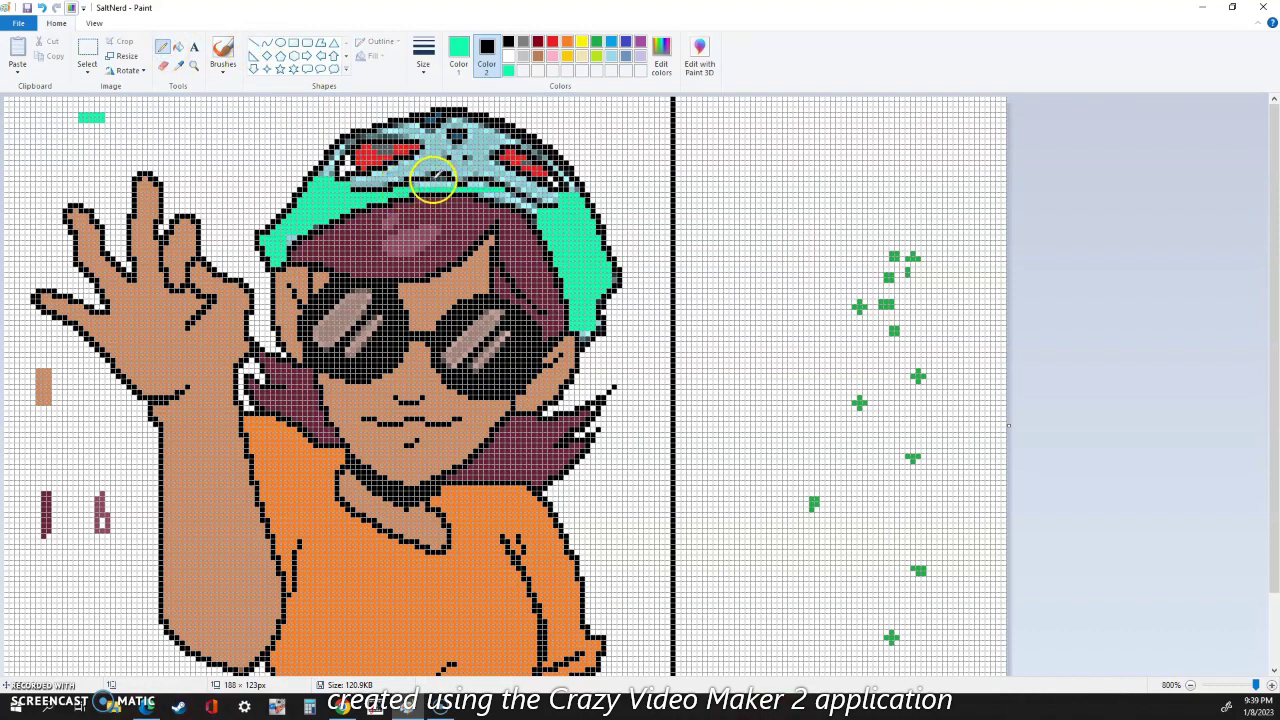
# - Paint the rest of the beanie's lower band mint green, from the center to the right flap
pyautogui.click(459, 54)
pyautogui.click(254, 43)
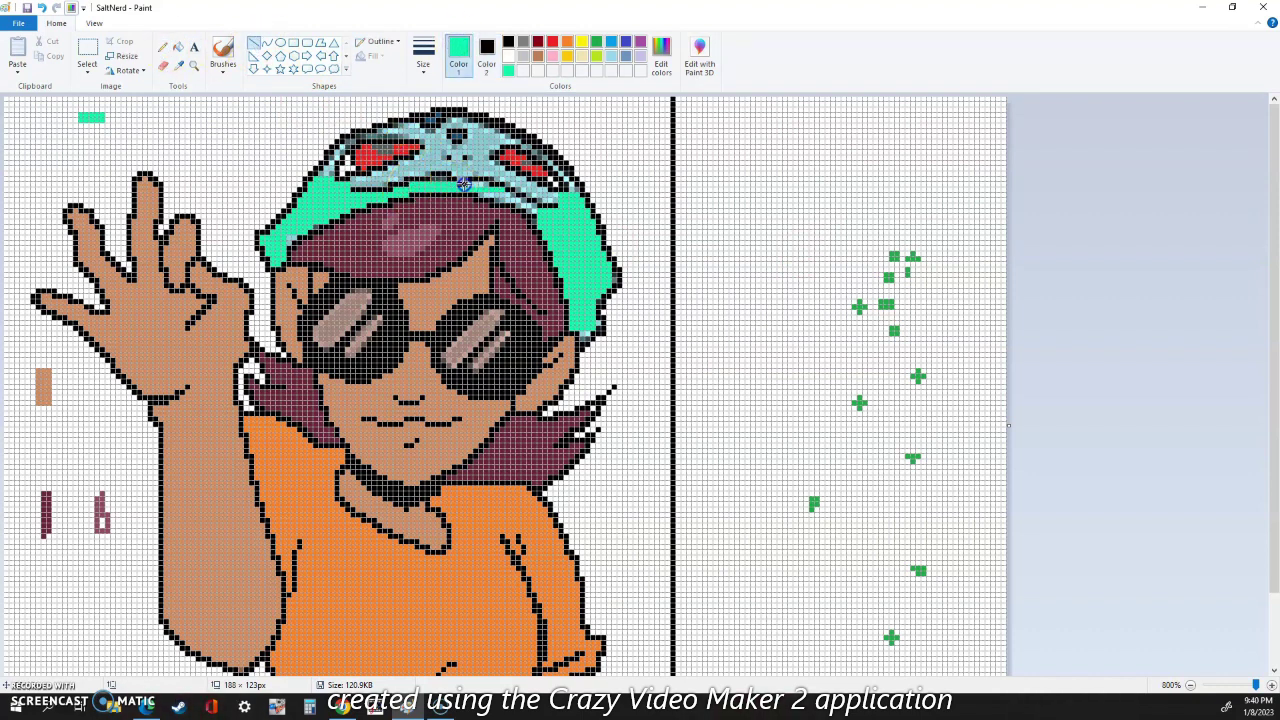
pyautogui.moveTo(507, 197); pyautogui.dragTo(531, 210)
pyautogui.click(163, 48)
pyautogui.click(535, 218)
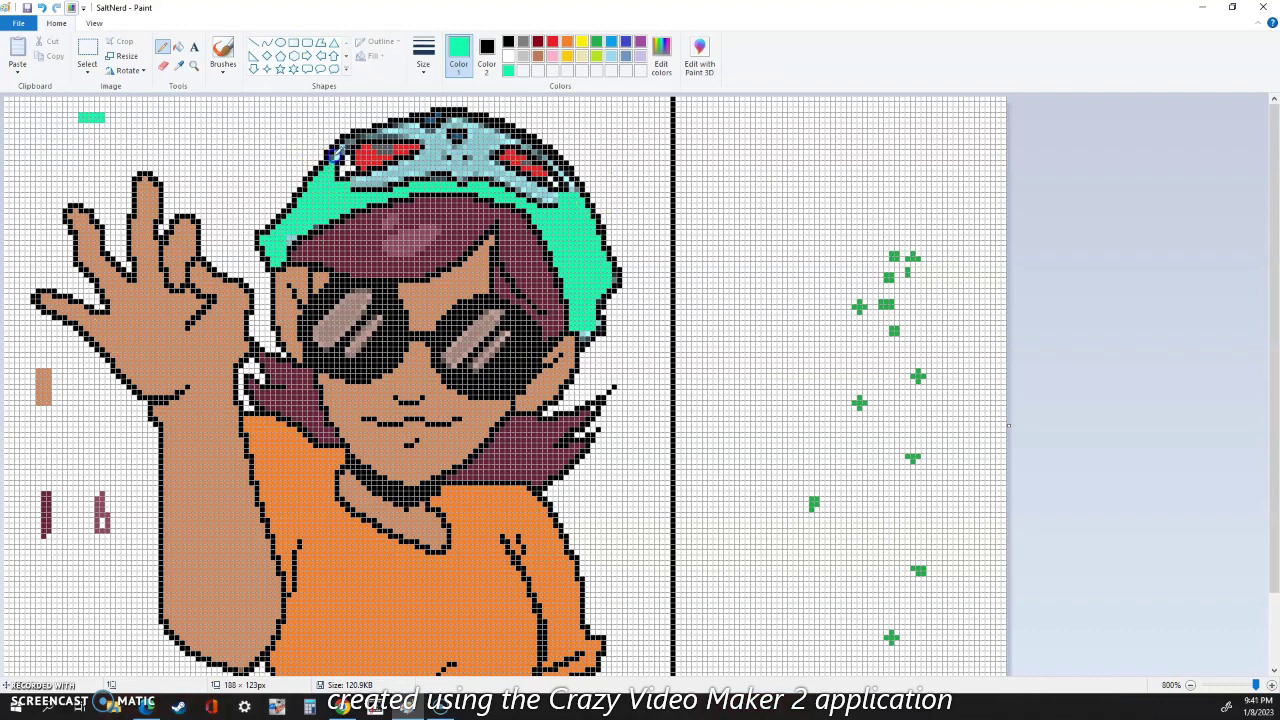
# - Paint the beanie's upper area above both eye markings and around the crown marking mint green
pyautogui.moveTo(339, 154)
pyautogui.mouseDown()
pyautogui.moveTo(369, 130)
pyautogui.moveTo(332, 97)
pyautogui.moveTo(443, 132)
pyautogui.moveTo(427, 133)
pyautogui.moveTo(705, 172)
pyautogui.moveTo(439, 142)
pyautogui.mouseUp()
pyautogui.click(253, 43)
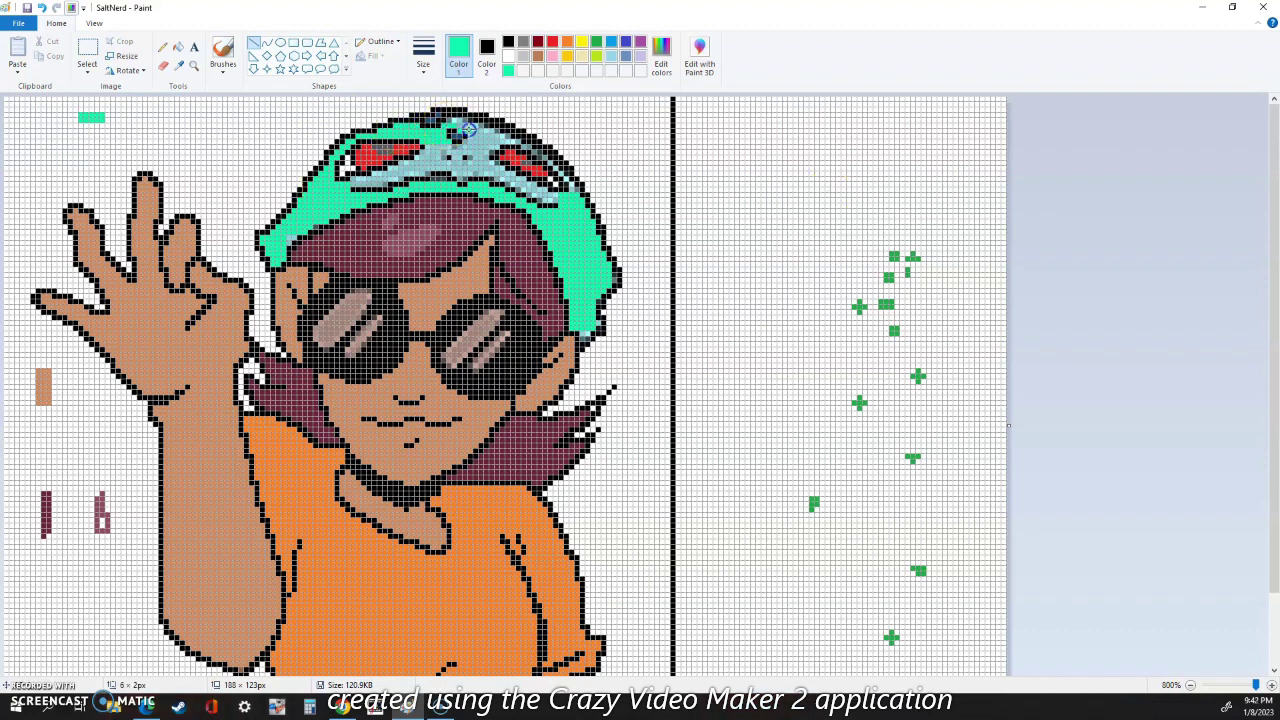
pyautogui.click(233, 258)
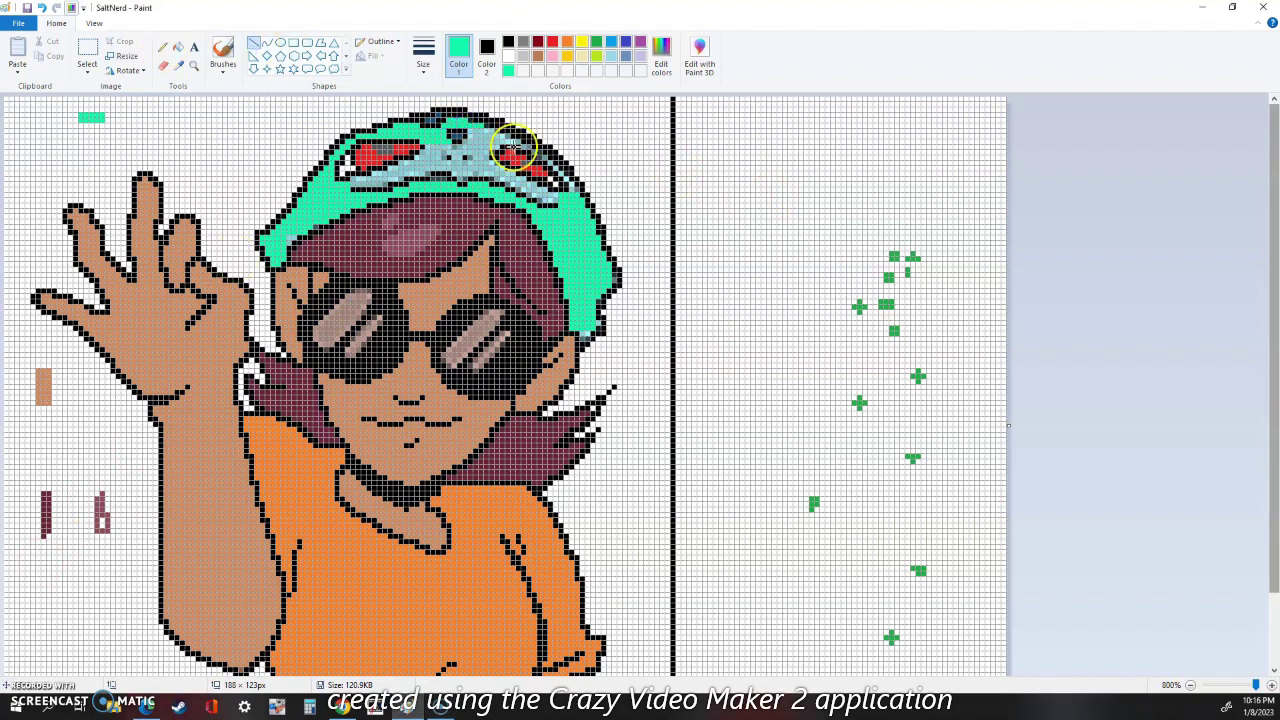
pyautogui.click(467, 132)
pyautogui.click(162, 47)
pyautogui.click(254, 42)
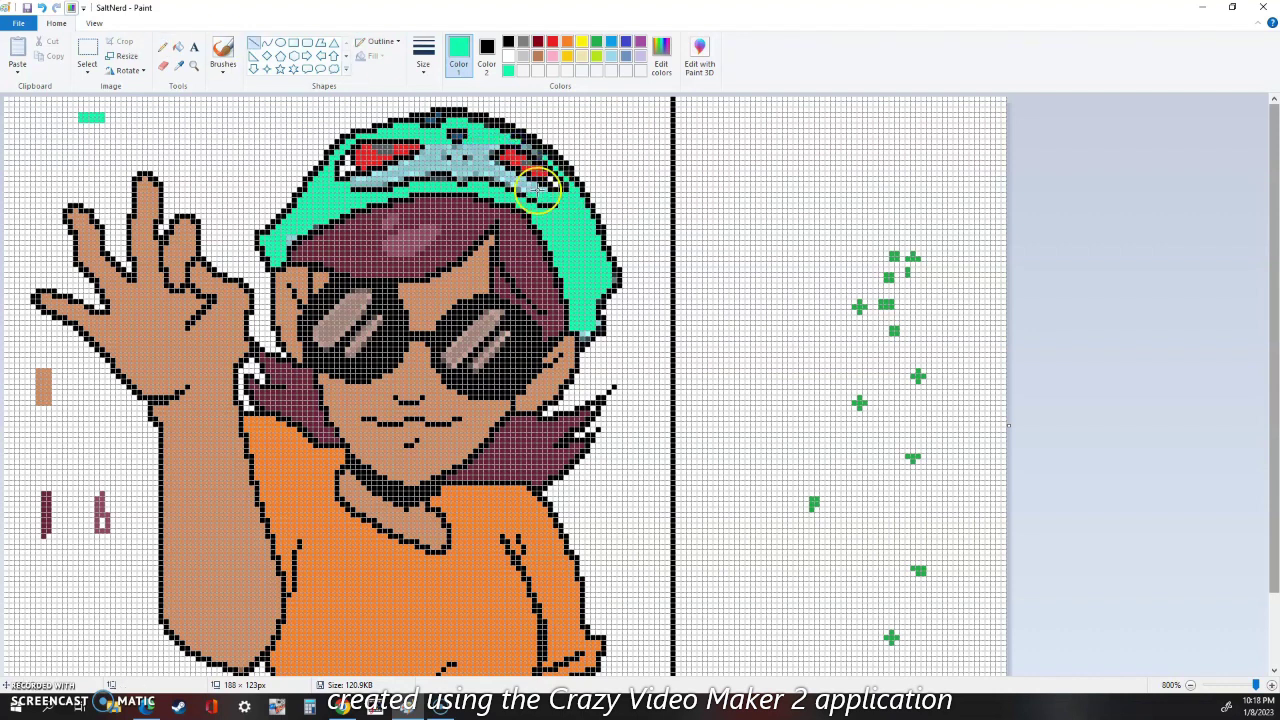
# - Paint the remaining light blue below and between the beanie's eye markings mint green, undoing one misplaced line
pyautogui.click(162, 47)
pyautogui.click(254, 42)
pyautogui.moveTo(368, 184); pyautogui.dragTo(501, 168)
pyautogui.click(750, 229)
pyautogui.moveTo(402, 164); pyautogui.dragTo(477, 164)
pyautogui.click(495, 163)
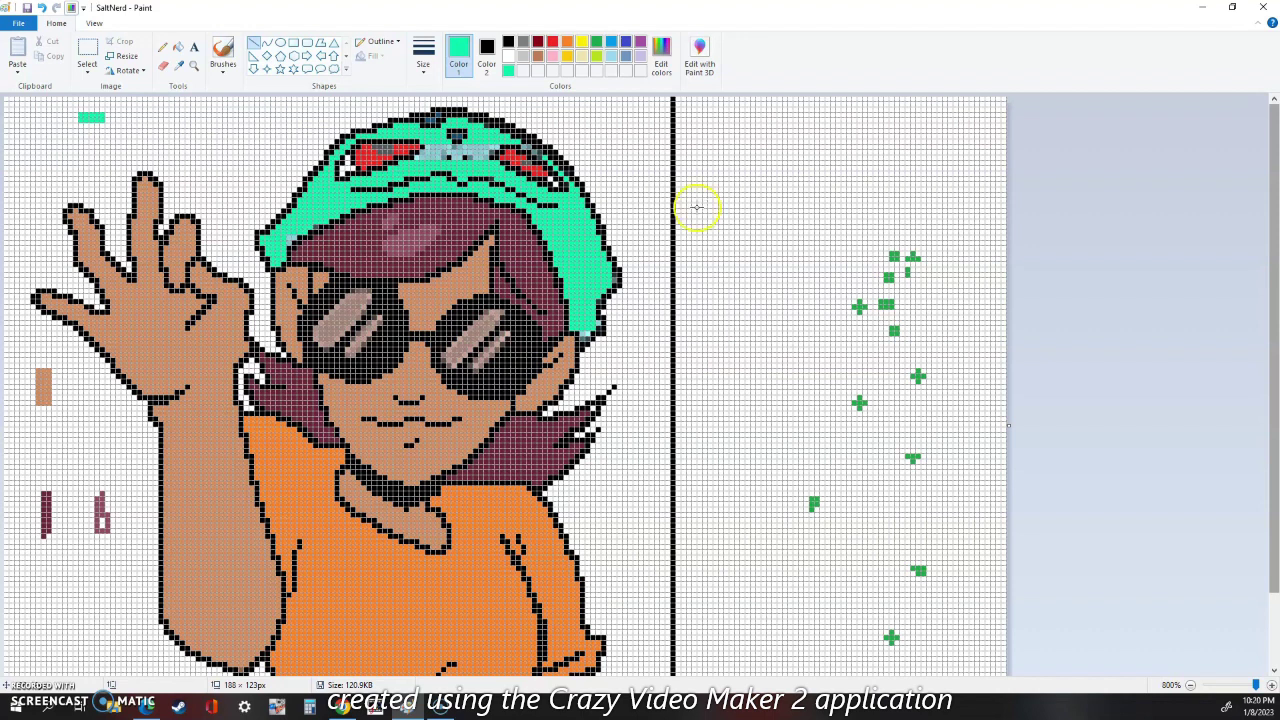
pyautogui.hotkey('ctrl', 'z')
pyautogui.moveTo(430, 147); pyautogui.dragTo(493, 147)
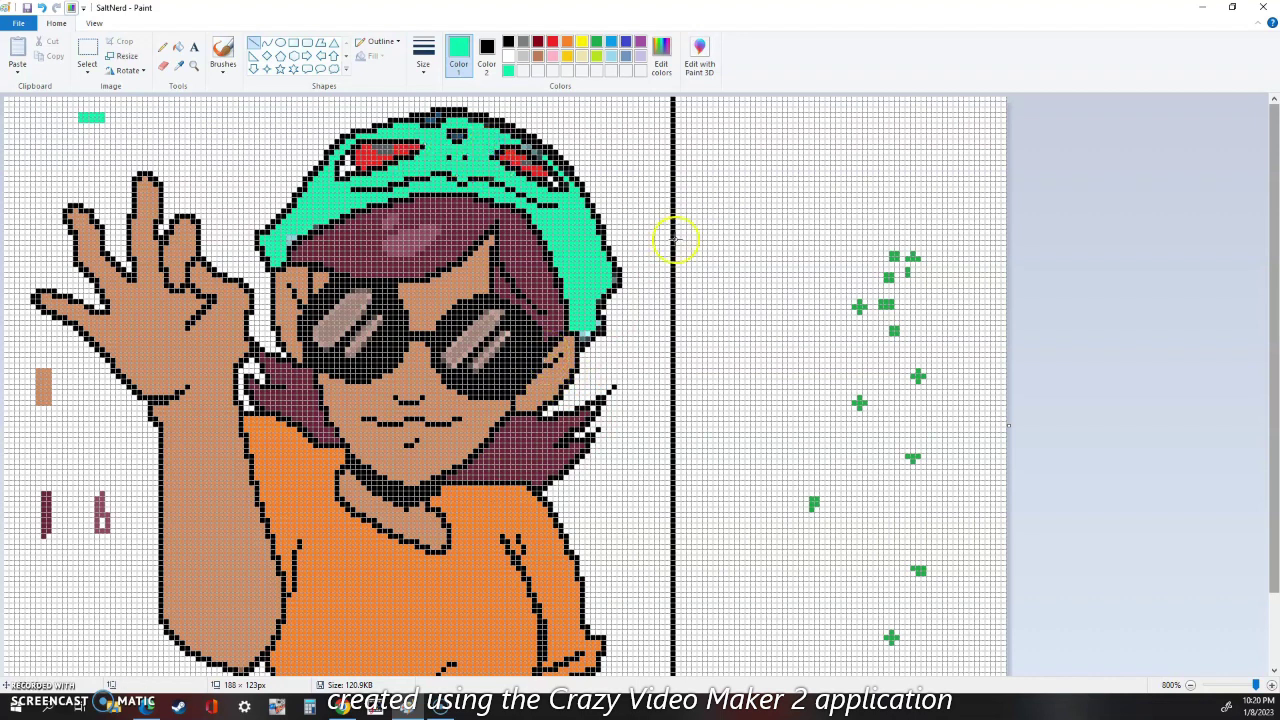
# - Erase the uneven skin shading inside the lowered arm below the right sleeve to white
pyautogui.scroll(-2, 540, 277)
pyautogui.click(163, 64)
pyautogui.click(486, 52)
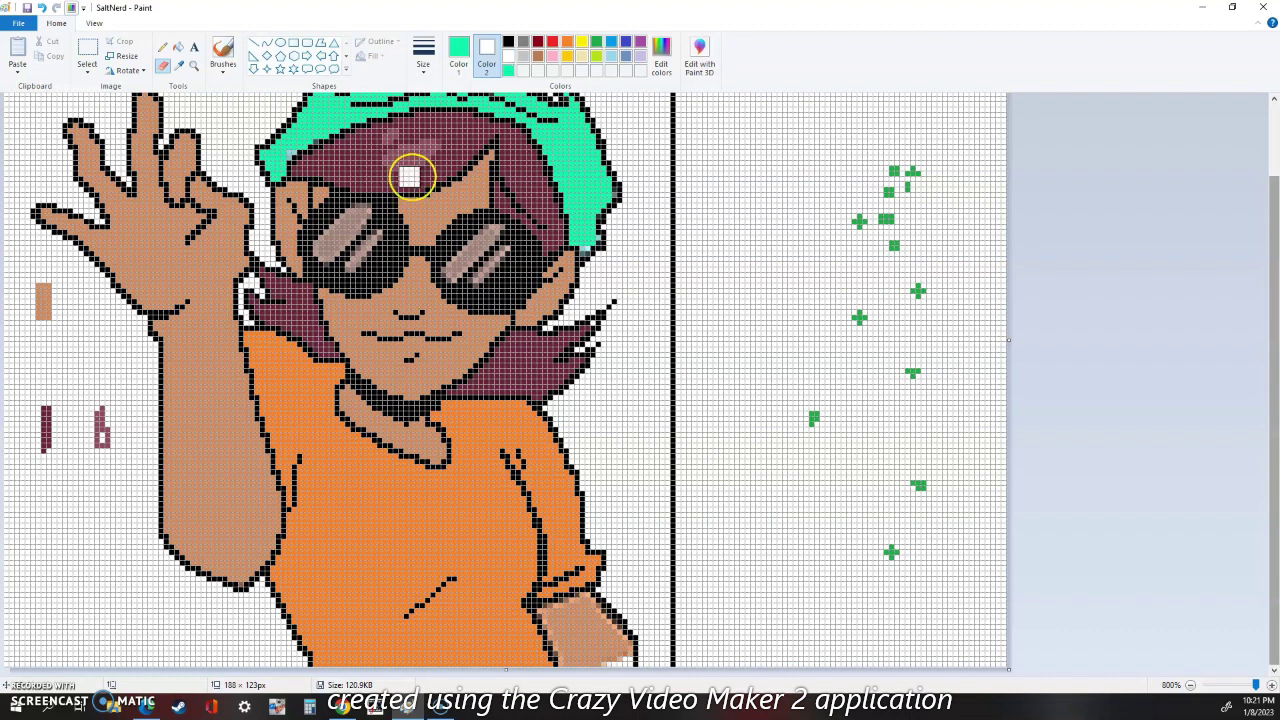
pyautogui.moveTo(586, 609); pyautogui.dragTo(621, 652)
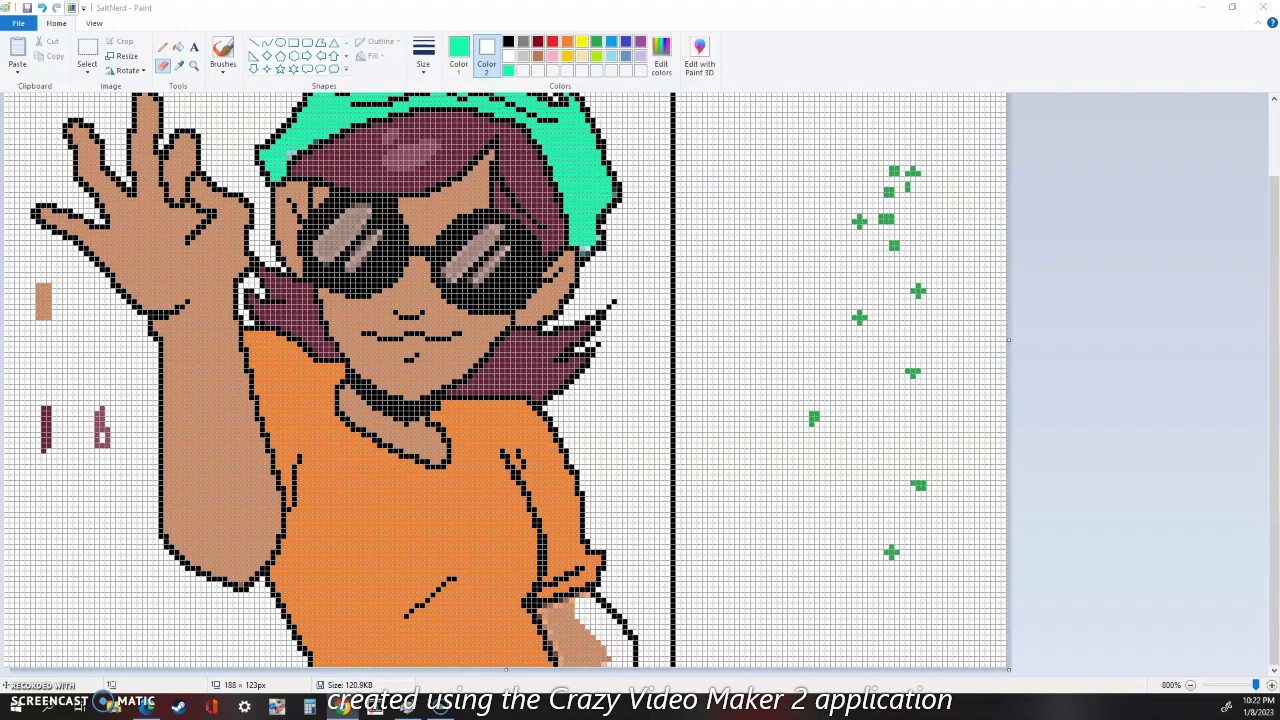
pyautogui.moveTo(576, 611)
pyautogui.mouseDown()
pyautogui.moveTo(565, 642)
pyautogui.moveTo(569, 655)
pyautogui.moveTo(608, 657)
pyautogui.mouseUp()
pyautogui.click(162, 47)
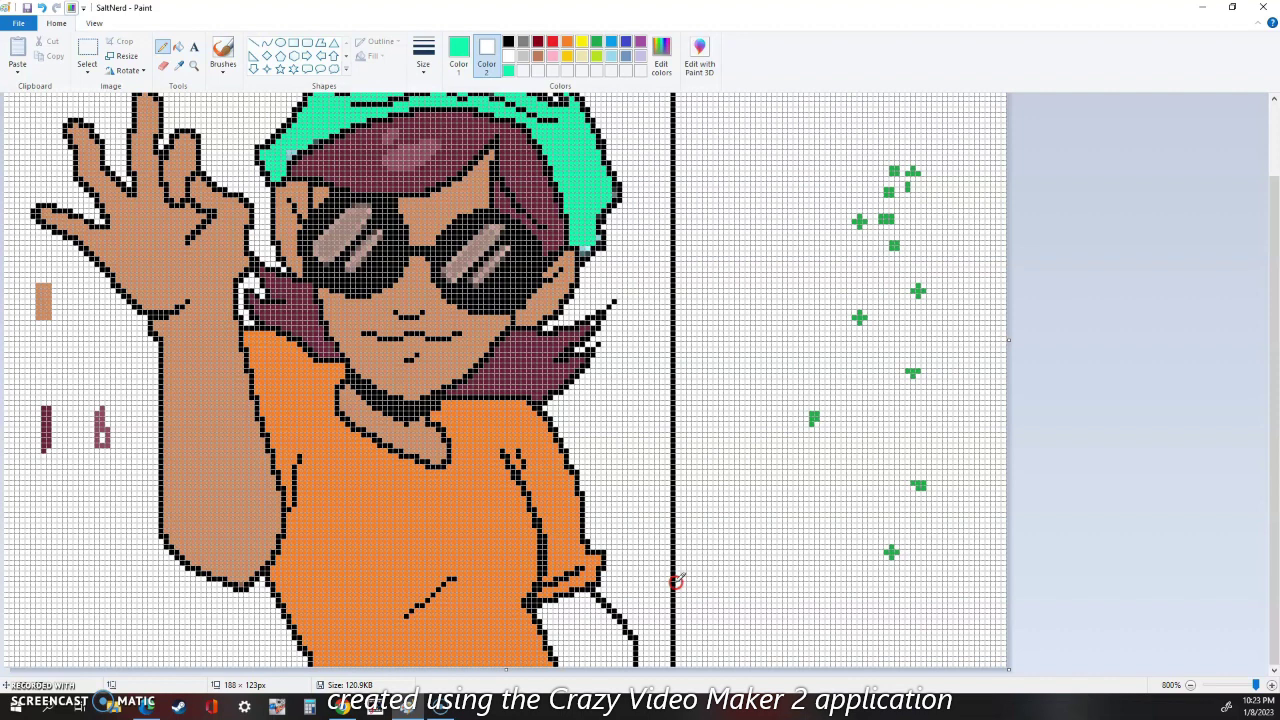
# - Sample the tan of the raised hand and fill the lowered arm with it
pyautogui.click(178, 65)
pyautogui.click(152, 112)
pyautogui.click(178, 48)
pyautogui.click(574, 632)
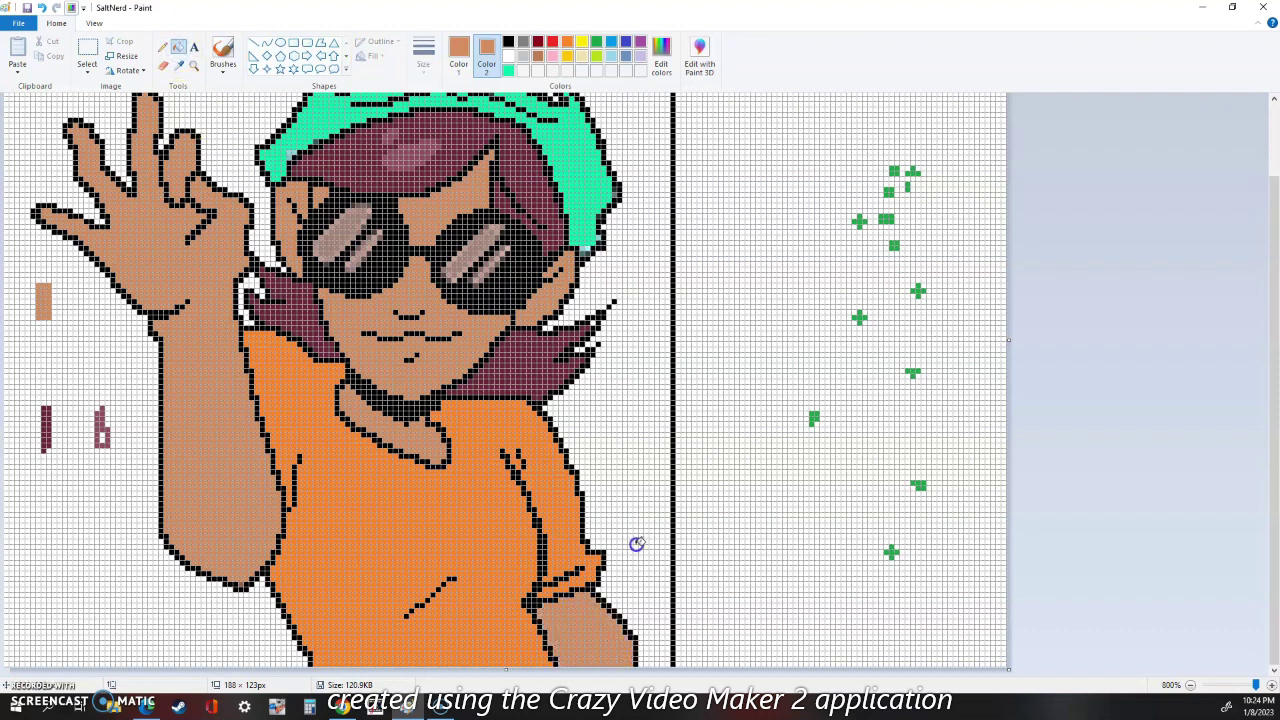
pyautogui.scroll(2, 637, 544)
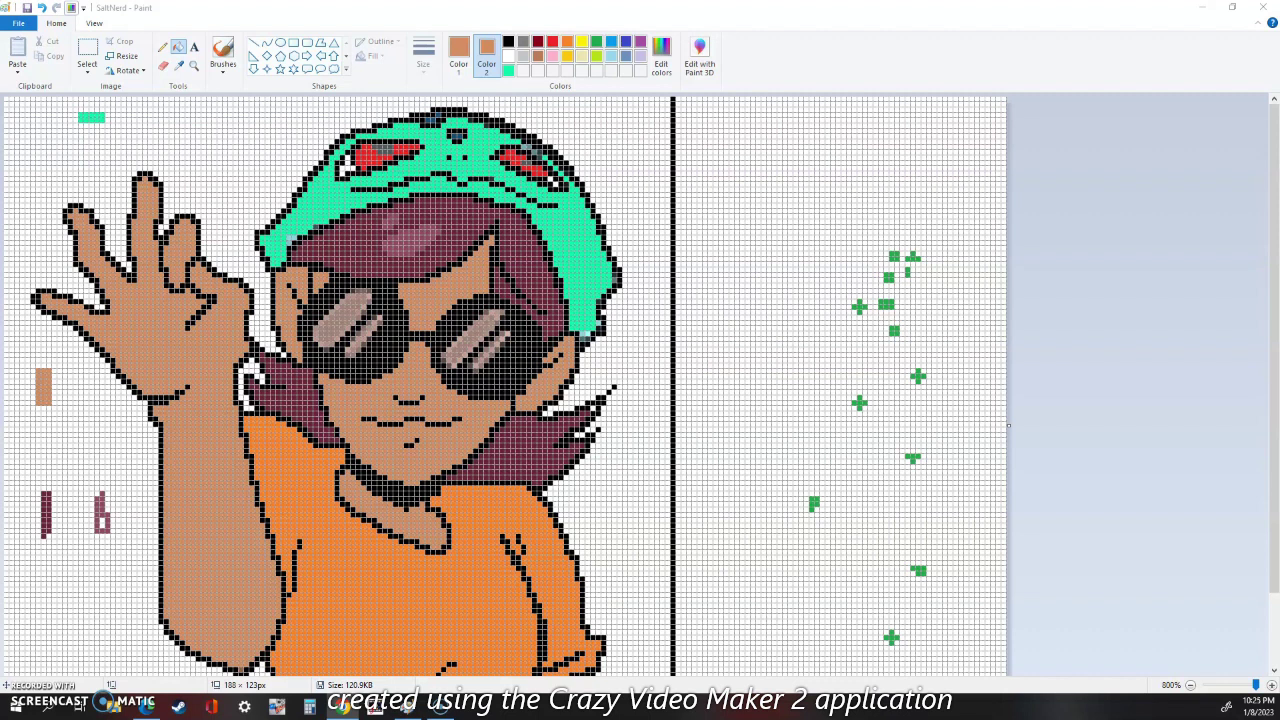
# - Erase the mint, tan and maroon swatches beside the character to white, and widen the canvas to 253 × 123 px
pyautogui.click(508, 56)
pyautogui.click(163, 66)
pyautogui.moveTo(95, 123); pyautogui.dragTo(84, 119)
pyautogui.moveTo(42, 370)
pyautogui.mouseDown()
pyautogui.moveTo(46, 529)
pyautogui.moveTo(92, 529)
pyautogui.mouseUp()
pyautogui.moveTo(1000, 432); pyautogui.dragTo(1272, 428)
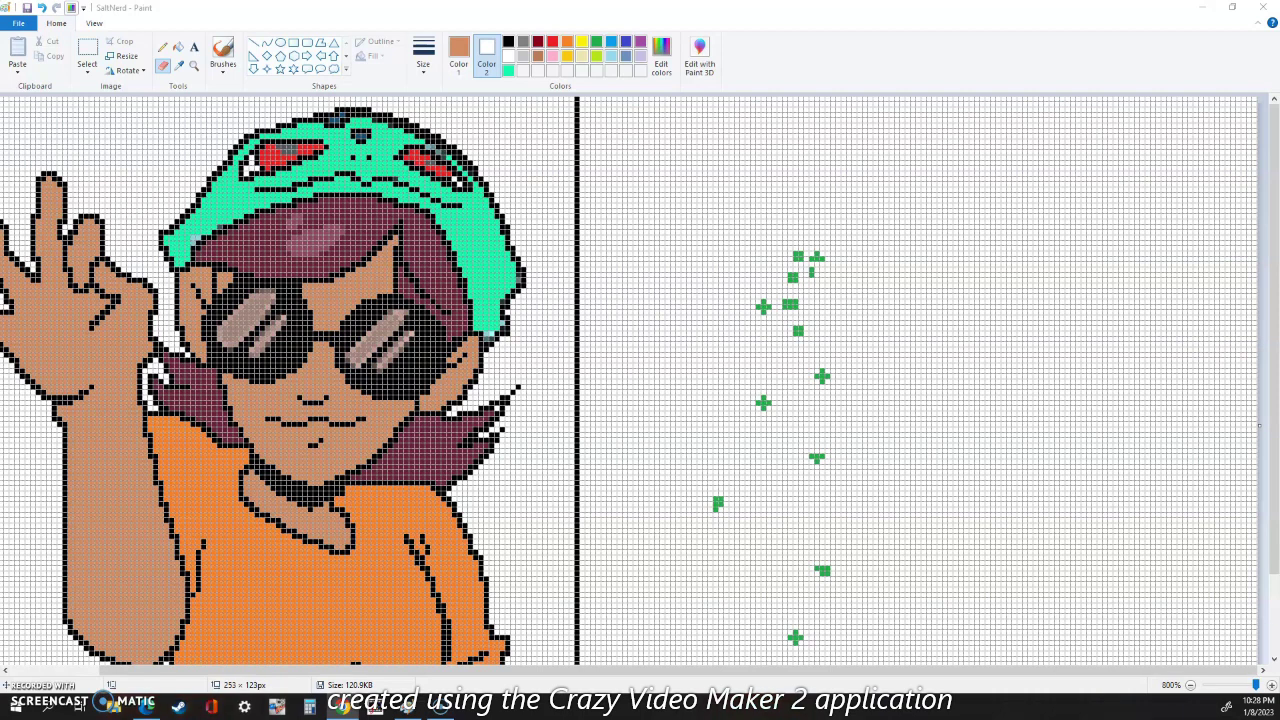
# - Widen the canvas further beyond the green marks, making room for a second copy of the character
pyautogui.moveTo(1259, 426); pyautogui.dragTo(1279, 426)
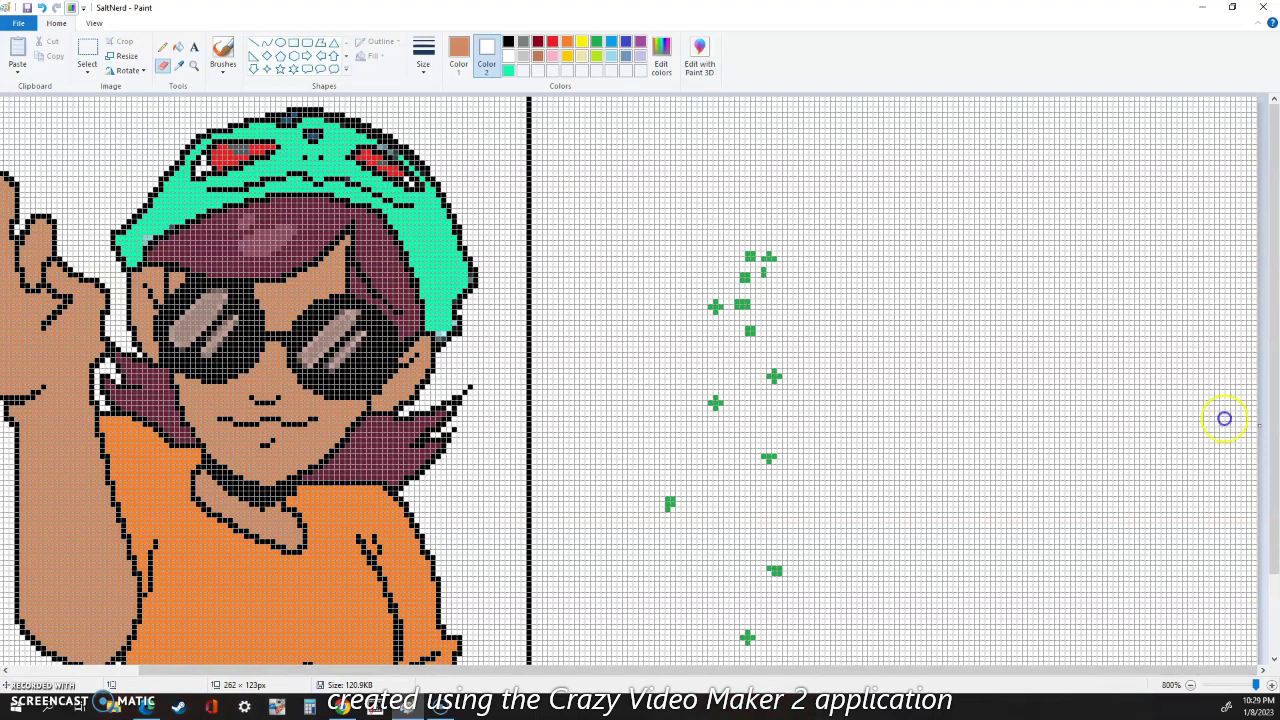
pyautogui.moveTo(1259, 426); pyautogui.dragTo(1279, 426)
pyautogui.moveTo(1080, 672); pyautogui.dragTo(1123, 673)
pyautogui.moveTo(1259, 426); pyautogui.dragTo(1279, 426)
pyautogui.click(1190, 685)
pyautogui.moveTo(1251, 685); pyautogui.dragTo(1241, 684)
pyautogui.moveTo(749, 262); pyautogui.dragTo(861, 280)
# - Duplicate the whole character at the far end of the canvas and trim the canvas width to 302 px
pyautogui.click(88, 50)
pyautogui.moveTo(6, 98); pyautogui.dragTo(335, 430)
pyautogui.keyDown('ctrl'); pyautogui.moveTo(130, 234); pyautogui.dragTo(618, 230); pyautogui.keyUp('ctrl')
pyautogui.moveTo(859, 261); pyautogui.dragTo(838, 261)
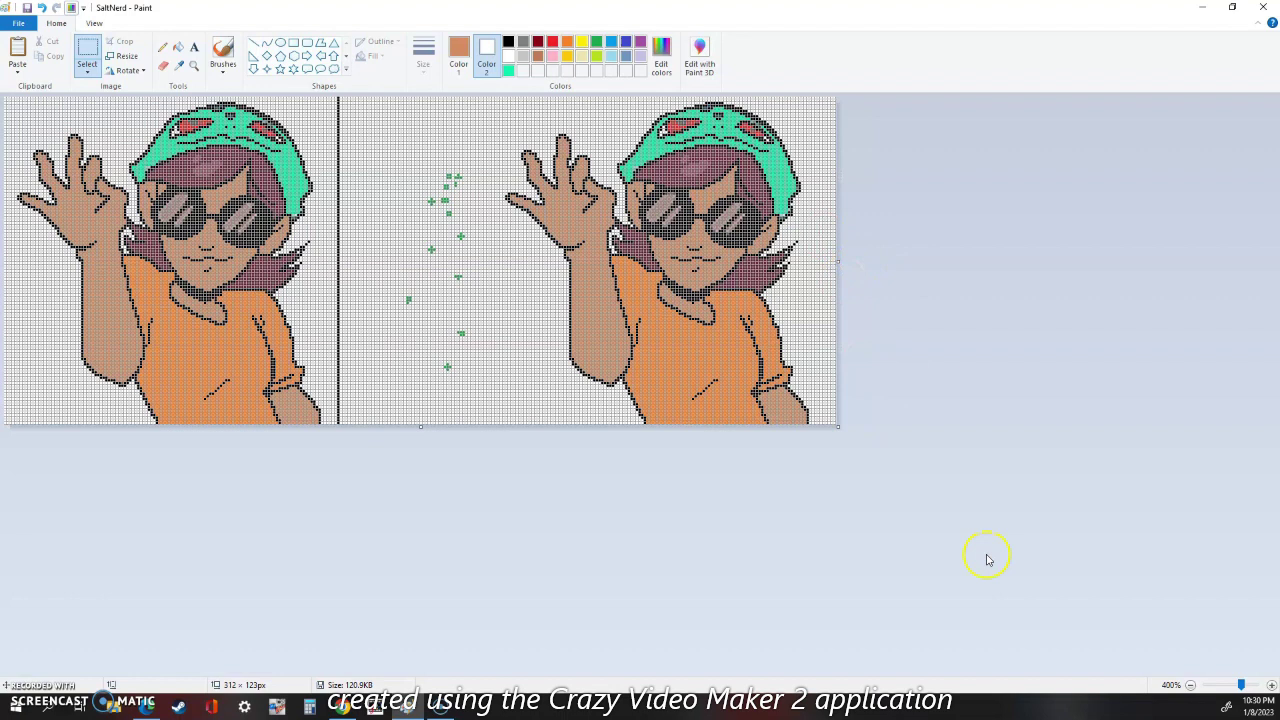
pyautogui.click(1271, 685)
pyautogui.moveTo(1253, 343); pyautogui.dragTo(1212, 344)
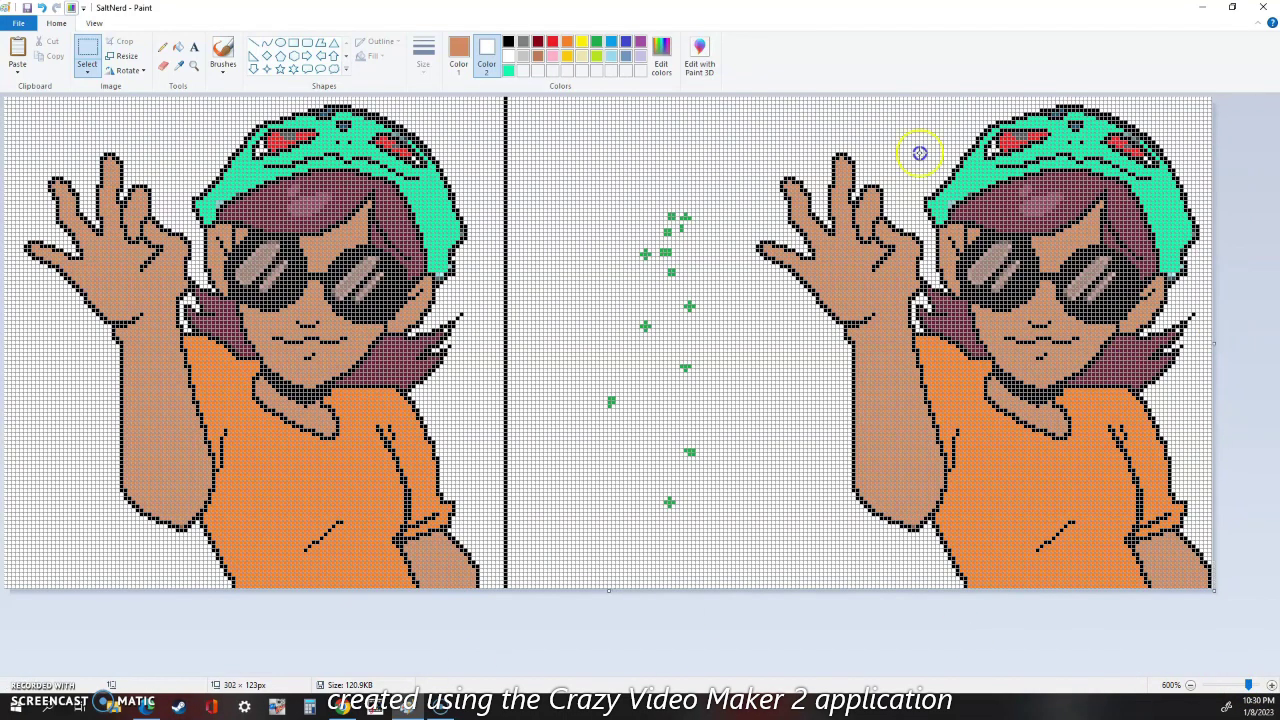
# - Select the group of green marks between the two characters and move it slightly up and toward the black divider
pyautogui.click(87, 70)
pyautogui.click(126, 119)
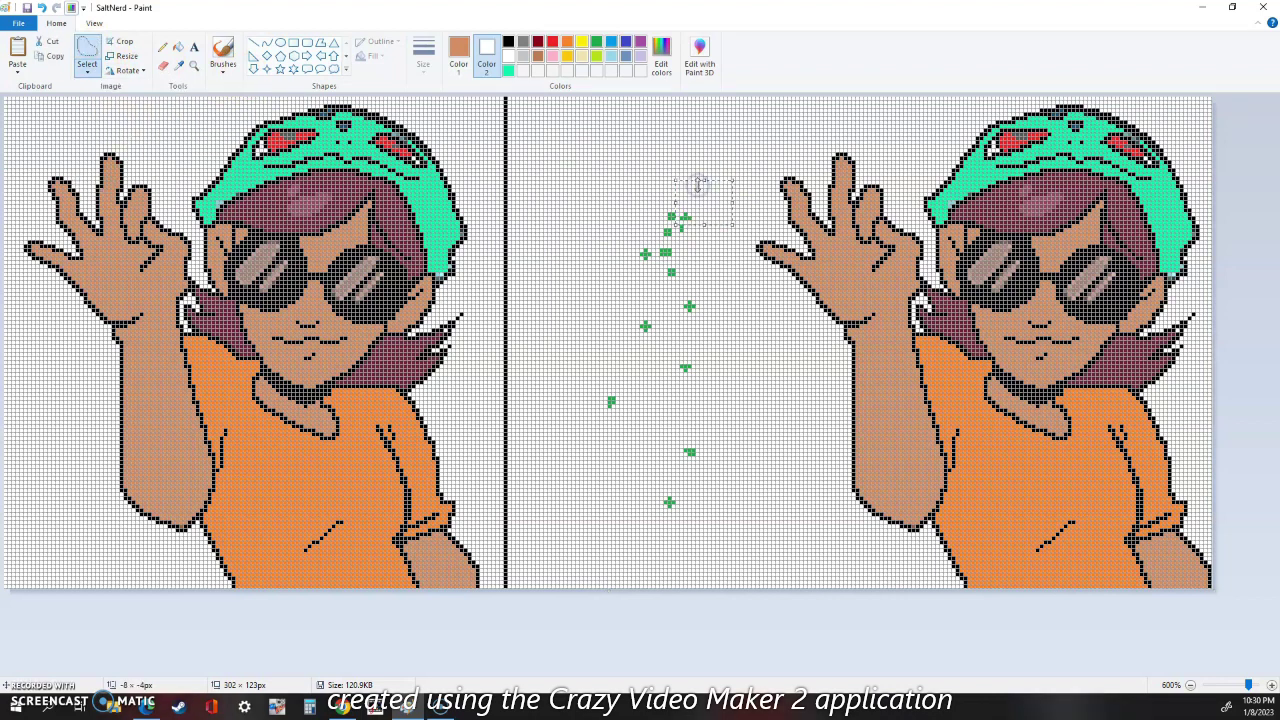
pyautogui.click(87, 70)
pyautogui.click(128, 101)
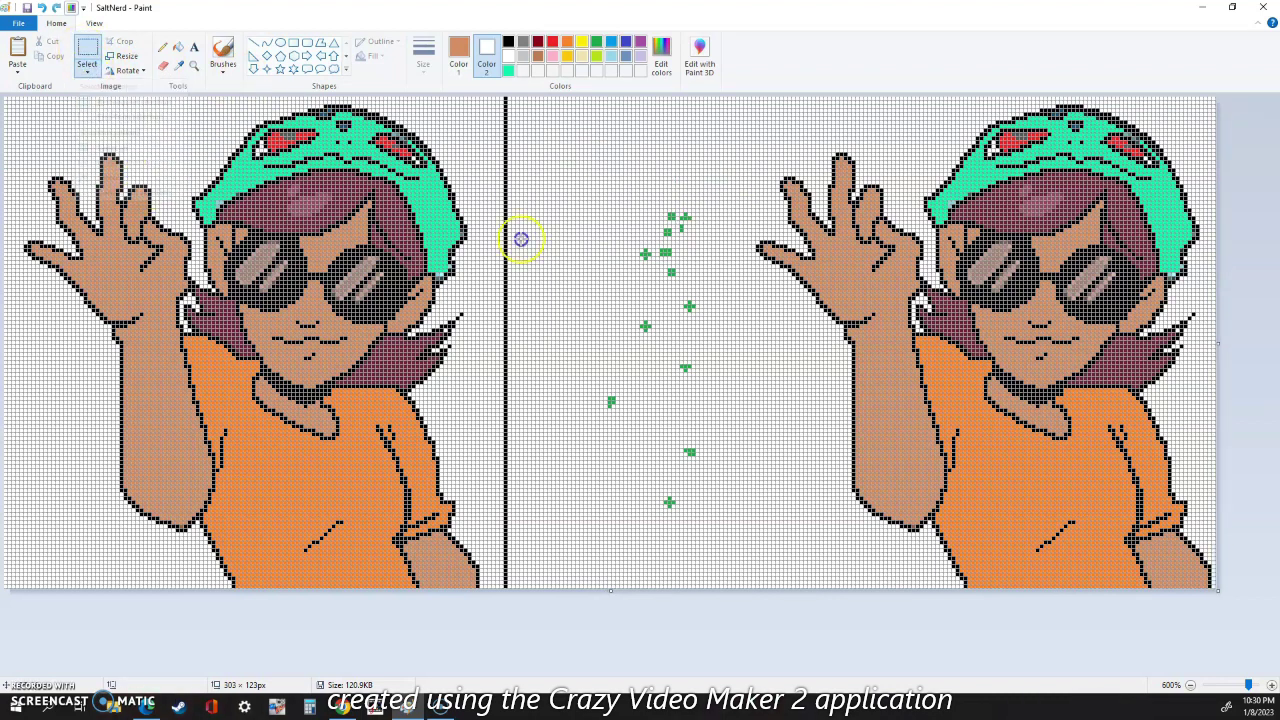
pyautogui.moveTo(552, 196); pyautogui.dragTo(708, 525)
pyautogui.moveTo(667, 266)
pyautogui.mouseDown()
pyautogui.moveTo(707, 283)
pyautogui.moveTo(643, 239)
pyautogui.mouseUp()
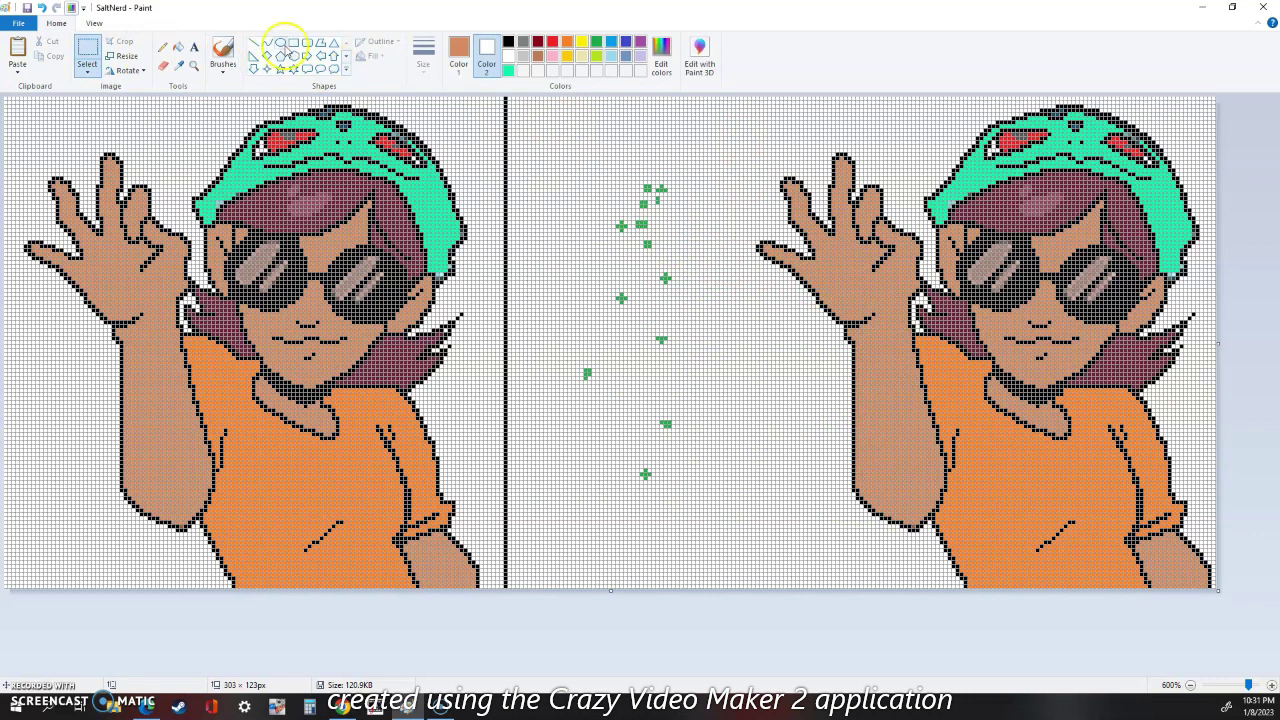
pyautogui.click(292, 44)
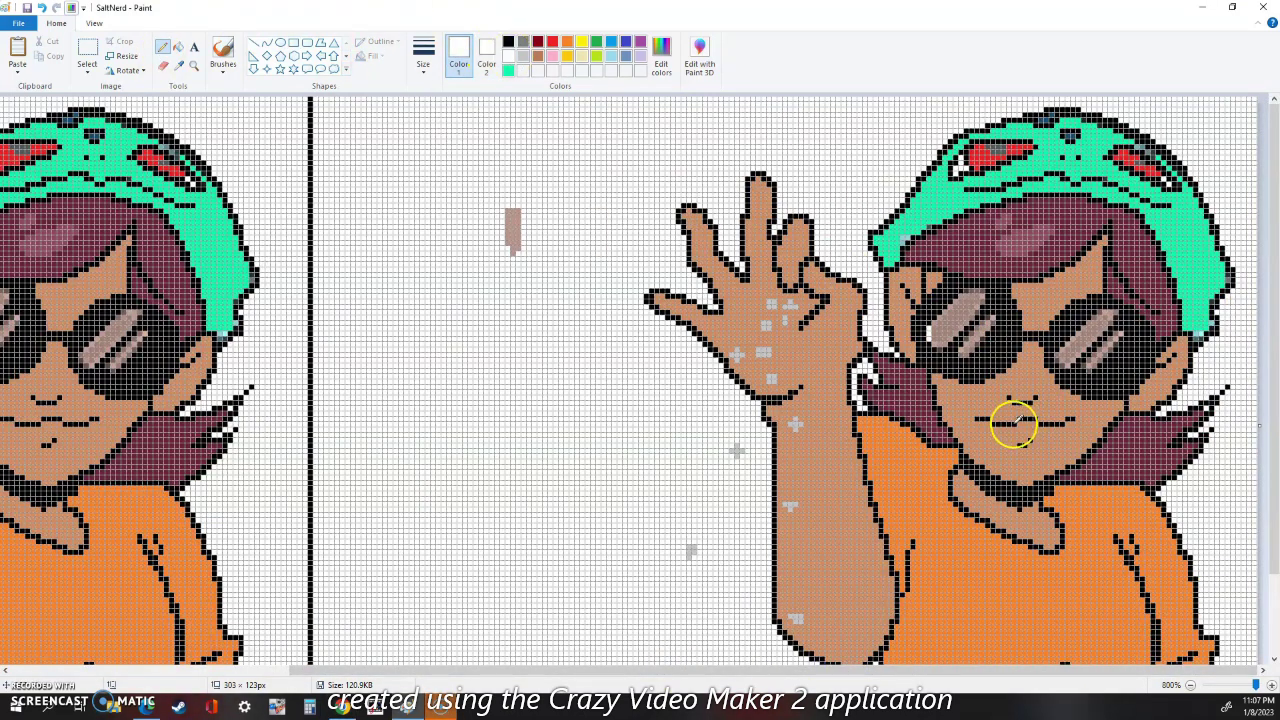
# - Cover the copied character's smile with the sampled skin tan and draw a curved black frown in its place
pyautogui.moveTo(1014, 424)
pyautogui.mouseDown()
pyautogui.moveTo(1069, 418)
pyautogui.moveTo(1003, 424)
pyautogui.moveTo(1074, 420)
pyautogui.moveTo(819, 302)
pyautogui.moveTo(1036, 419)
pyautogui.mouseUp()
pyautogui.click(178, 65)
pyautogui.click(951, 397)
pyautogui.click(508, 41)
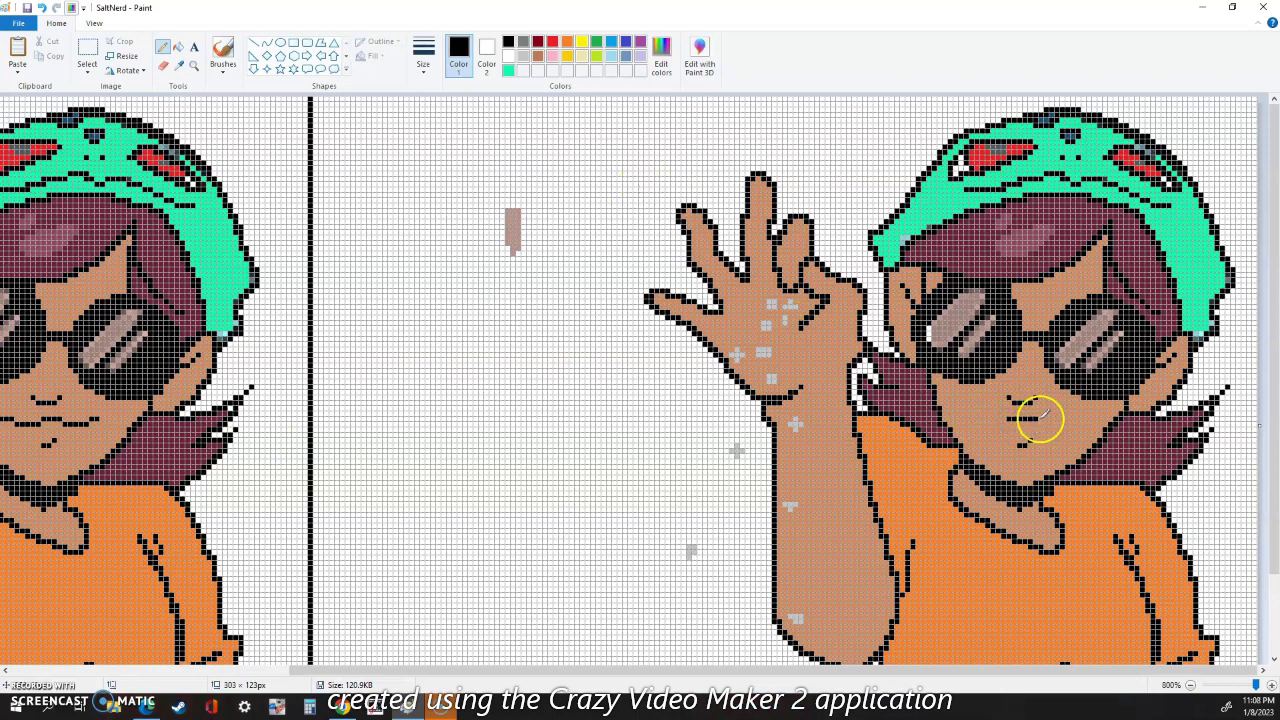
pyautogui.click(1046, 421)
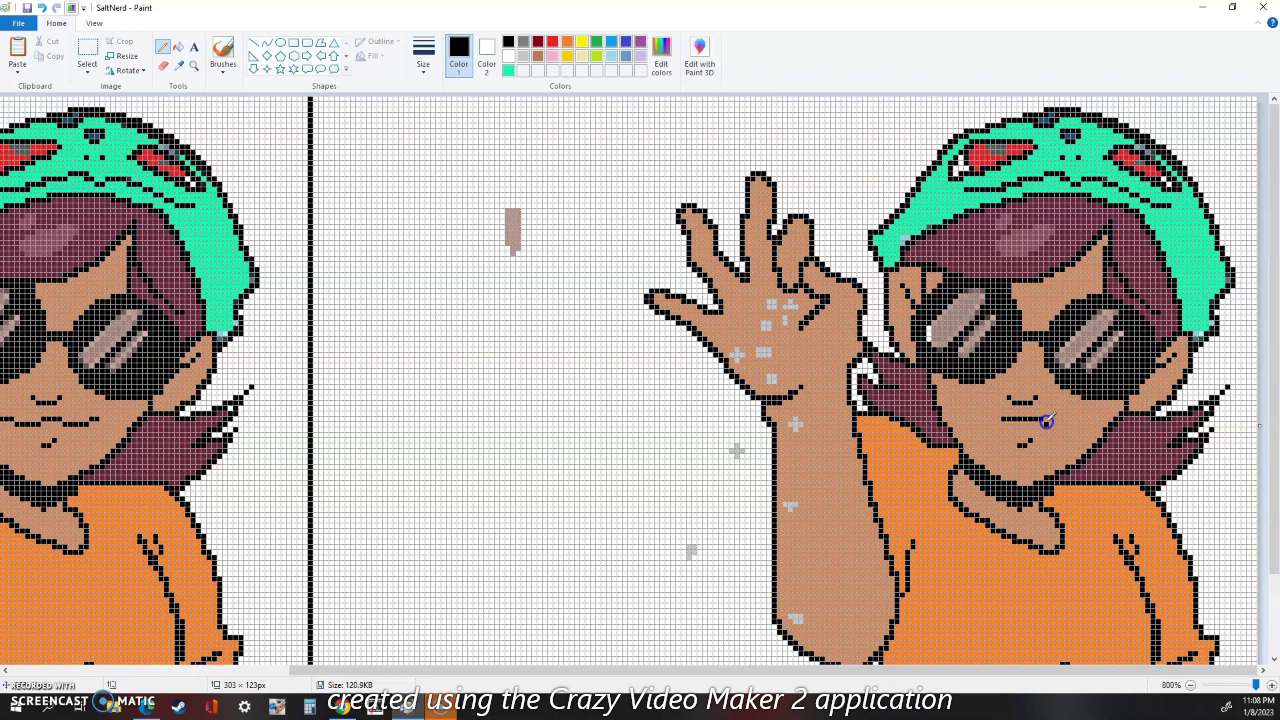
pyautogui.moveTo(1055, 423); pyautogui.dragTo(983, 427)
pyautogui.moveTo(1060, 424); pyautogui.dragTo(1071, 443)
pyautogui.moveTo(977, 432); pyautogui.dragTo(975, 439)
pyautogui.click(975, 415)
# - Recolor the reflection streaks on both sunglass lenses of the copied character to white
pyautogui.click(254, 42)
pyautogui.click(508, 55)
pyautogui.click(970, 291)
pyautogui.moveTo(970, 291)
pyautogui.mouseDown()
pyautogui.moveTo(986, 297)
pyautogui.moveTo(984, 325)
pyautogui.moveTo(940, 341)
pyautogui.moveTo(980, 307)
pyautogui.moveTo(962, 350)
pyautogui.mouseUp()
pyautogui.click(178, 66)
pyautogui.click(972, 363)
pyautogui.click(162, 47)
pyautogui.click(254, 42)
pyautogui.click(508, 55)
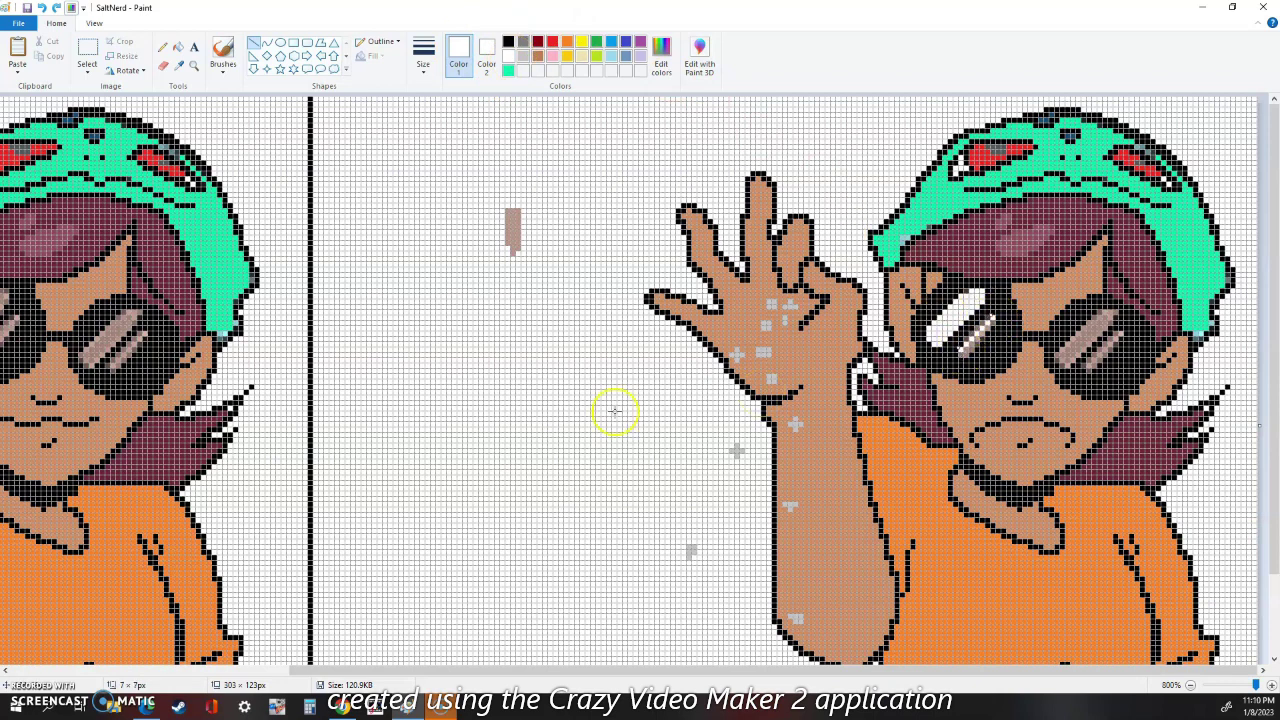
pyautogui.moveTo(988, 332); pyautogui.dragTo(965, 356)
pyautogui.moveTo(1091, 320)
pyautogui.mouseDown()
pyautogui.moveTo(1052, 356)
pyautogui.moveTo(1107, 312)
pyautogui.moveTo(1063, 356)
pyautogui.moveTo(1064, 367)
pyautogui.moveTo(1111, 343)
pyautogui.moveTo(1088, 366)
pyautogui.mouseUp()
pyautogui.moveTo(1121, 339); pyautogui.dragTo(1089, 371)
# - Draw small black pixel letters in the empty space beside the original character's raised forearm
pyautogui.scroll(-2, 669, 417)
pyautogui.moveTo(472, 672); pyautogui.dragTo(200, 672)
pyautogui.click(178, 66)
pyautogui.click(151, 464)
pyautogui.moveTo(39, 536); pyautogui.dragTo(48, 536)
pyautogui.moveTo(59, 529); pyautogui.dragTo(76, 538)
pyautogui.click(41, 524)
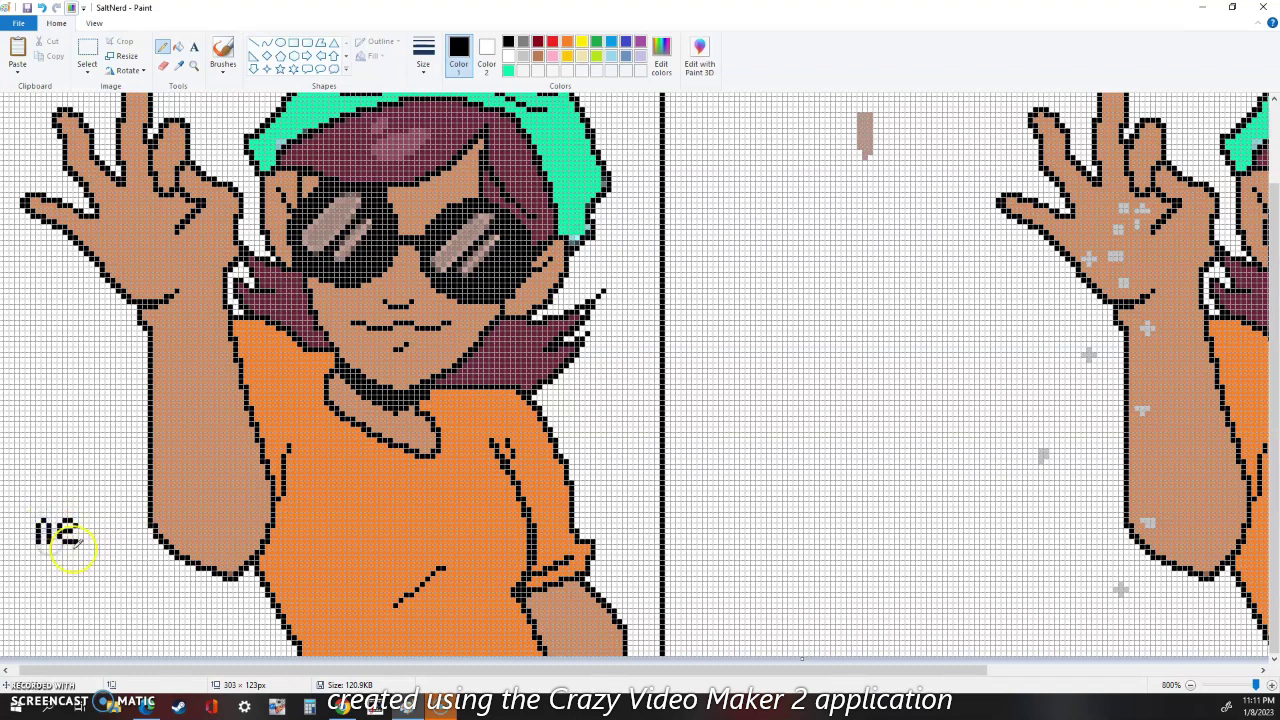
# - Draw a small black-outlined box between the two characters and paste a copy of it directly beside the first
pyautogui.moveTo(430, 669)
pyautogui.mouseDown()
pyautogui.moveTo(587, 672)
pyautogui.moveTo(277, 671)
pyautogui.moveTo(661, 670)
pyautogui.mouseUp()
pyautogui.click(163, 47)
pyautogui.moveTo(449, 370)
pyautogui.mouseDown()
pyautogui.moveTo(449, 394)
pyautogui.moveTo(468, 397)
pyautogui.moveTo(476, 366)
pyautogui.moveTo(450, 365)
pyautogui.moveTo(481, 396)
pyautogui.mouseUp()
pyautogui.click(87, 55)
pyautogui.hotkey('ctrl', 'c')
pyautogui.hotkey('ctrl', 'v')
pyautogui.moveTo(24, 118); pyautogui.dragTo(491, 386)
# - Paste three more copies of the box end to end to form a row of five
pyautogui.hotkey('ctrl', 'v')
pyautogui.moveTo(24, 128); pyautogui.dragTo(518, 396)
pyautogui.hotkey('ctrl', 'v')
pyautogui.moveTo(17, 114); pyautogui.dragTo(546, 378)
pyautogui.hotkey('ctrl', 'v')
pyautogui.moveTo(16, 112); pyautogui.dragTo(568, 383)
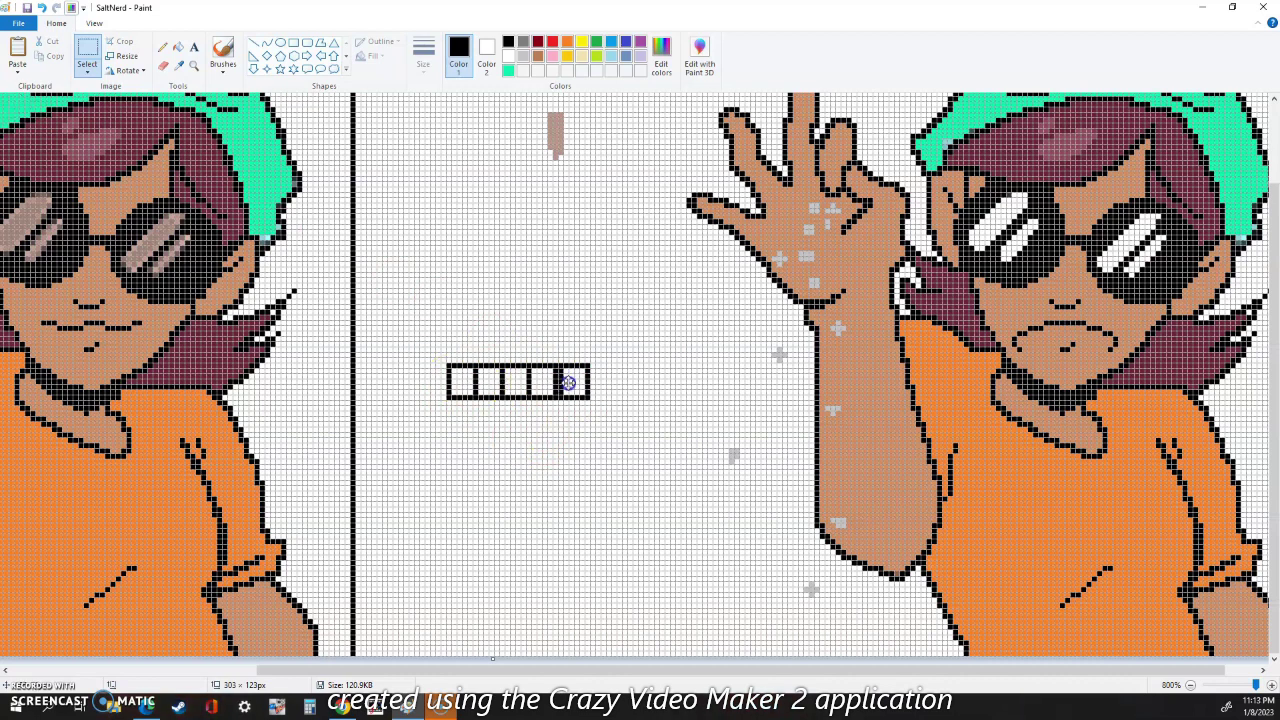
# - Copy the row of five boxes and attach it to the end, making a row of ten
pyautogui.moveTo(446, 363); pyautogui.dragTo(580, 394)
pyautogui.hotkey('ctrl', 'c')
pyautogui.hotkey('ctrl', 'v')
pyautogui.moveTo(25, 110); pyautogui.dragTo(598, 382)
pyautogui.click(511, 380)
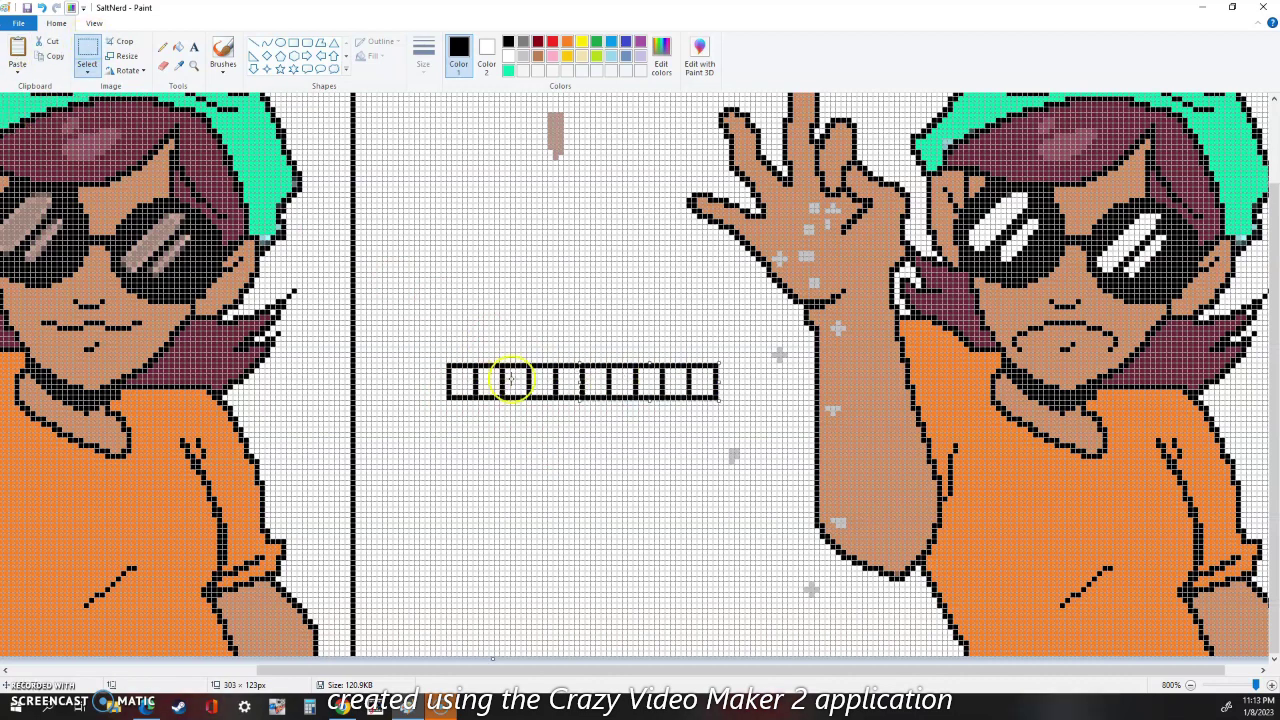
# - Extend the row to twelve boxes with copies of the end box and shift the row toward the black divider
pyautogui.moveTo(722, 367); pyautogui.dragTo(687, 396)
pyautogui.hotkey('ctrl', 'c')
pyautogui.hotkey('ctrl', 'v')
pyautogui.moveTo(30, 123); pyautogui.dragTo(730, 385)
pyautogui.hotkey('ctrl', 'v')
pyautogui.moveTo(18, 114); pyautogui.dragTo(441, 406)
pyautogui.moveTo(513, 384)
pyautogui.mouseDown()
pyautogui.moveTo(429, 366)
pyautogui.moveTo(433, 388)
pyautogui.moveTo(375, 392)
pyautogui.moveTo(391, 377)
pyautogui.moveTo(417, 387)
pyautogui.mouseUp()
# - Write NERD in indigo pixel letters in the first four boxes, undoing the misplaced strokes and pastes
pyautogui.click(453, 262)
pyautogui.click(625, 45)
pyautogui.click(162, 47)
pyautogui.moveTo(428, 377)
pyautogui.mouseDown()
pyautogui.moveTo(443, 397)
pyautogui.moveTo(454, 378)
pyautogui.moveTo(470, 398)
pyautogui.moveTo(474, 380)
pyautogui.mouseUp()
pyautogui.hotkey('ctrl', 'v')
pyautogui.hotkey('ctrl', 'z')
pyautogui.hotkey('ctrl', 'z')
pyautogui.click(455, 326)
pyautogui.click(162, 47)
pyautogui.hotkey('ctrl', 'z')
pyautogui.click(443, 395)
pyautogui.hotkey('ctrl', 'a')
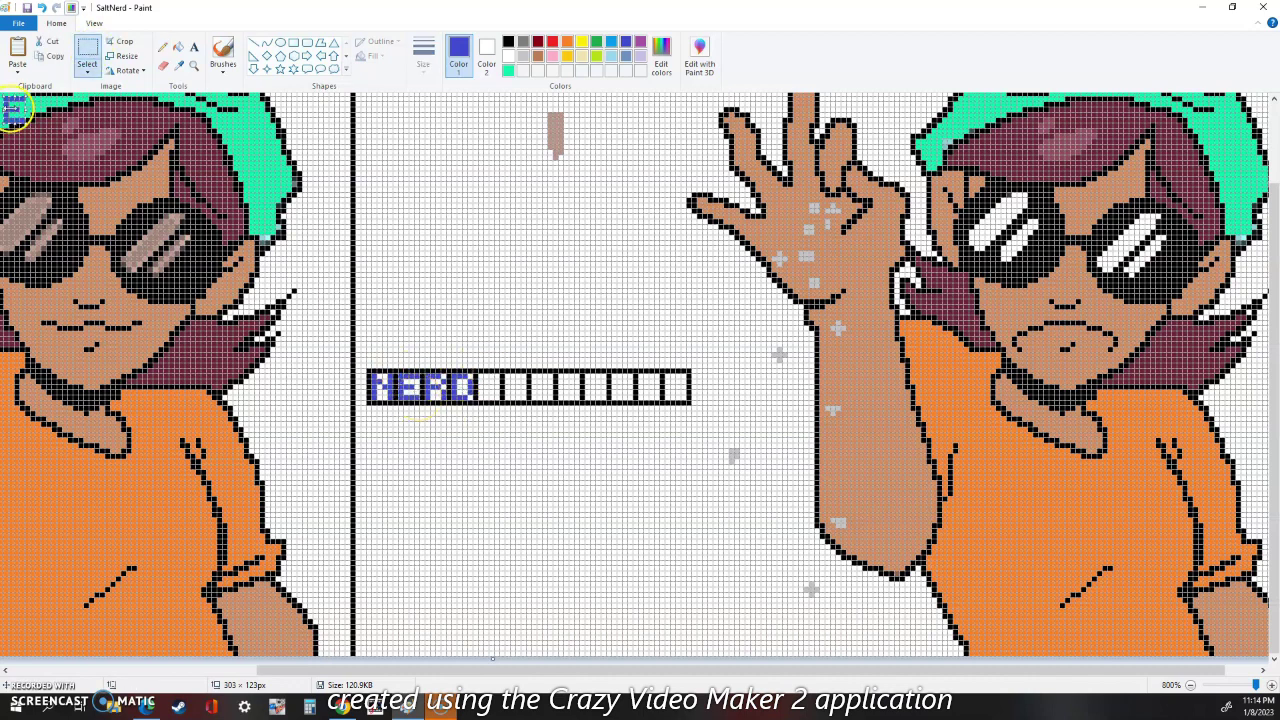
# - Place a copied E in the row, and paste copies of the R from the third box into the seventh and eighth boxes
pyautogui.moveTo(14, 112)
pyautogui.mouseDown()
pyautogui.moveTo(486, 246)
pyautogui.moveTo(489, 379)
pyautogui.moveTo(513, 376)
pyautogui.moveTo(525, 393)
pyautogui.mouseUp()
pyautogui.press('Escape')
pyautogui.click(87, 50)
pyautogui.moveTo(428, 376); pyautogui.dragTo(446, 398)
pyautogui.hotkey('ctrl', 'c')
pyautogui.hotkey('ctrl', 'v')
pyautogui.moveTo(19, 112); pyautogui.dragTo(545, 389)
pyautogui.hotkey('ctrl', 'v')
pyautogui.moveTo(24, 118); pyautogui.dragTo(573, 391)
# - Reshape the R in the eighth box into an A and draw an indigo T in the ninth box
pyautogui.click(570, 284)
pyautogui.click(163, 47)
pyautogui.click(577, 376)
pyautogui.click(561, 376)
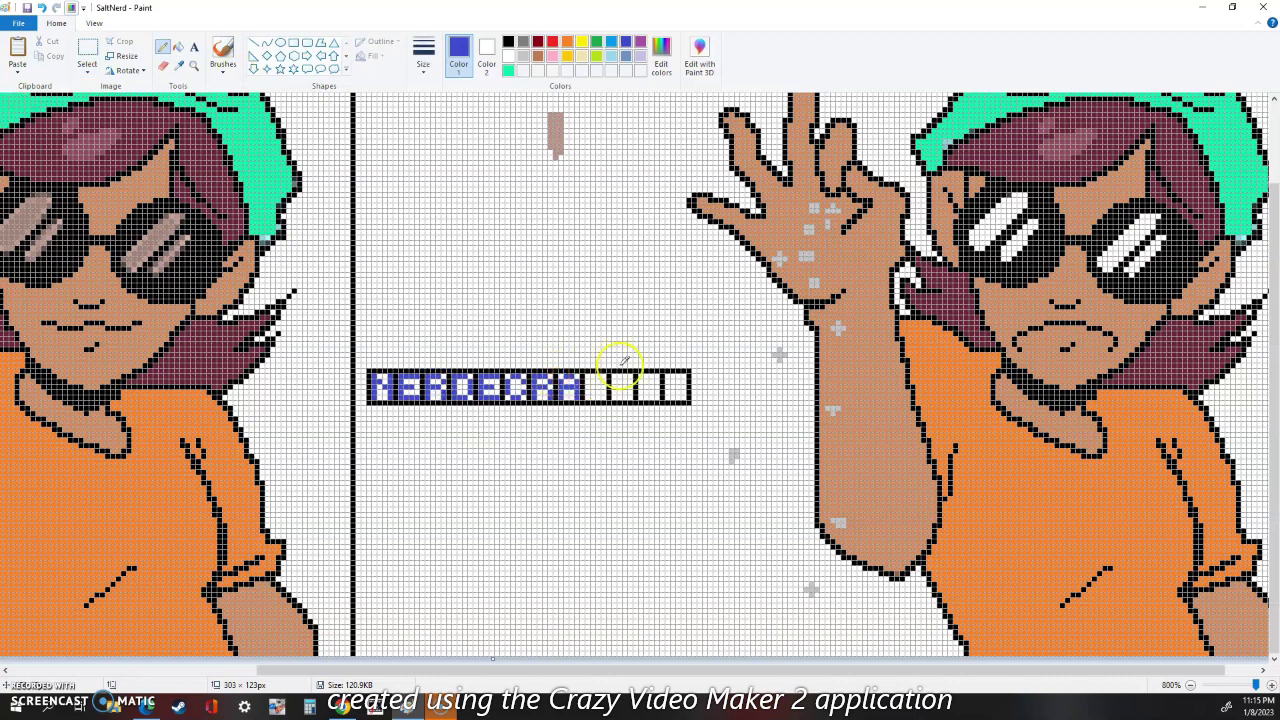
pyautogui.moveTo(588, 375); pyautogui.dragTo(606, 375)
pyautogui.moveTo(599, 377); pyautogui.dragTo(599, 398)
# - Shift the boxes after the N, the first E and the following letters one pixel right each to widen the letter cells
pyautogui.moveTo(396, 371); pyautogui.dragTo(692, 402)
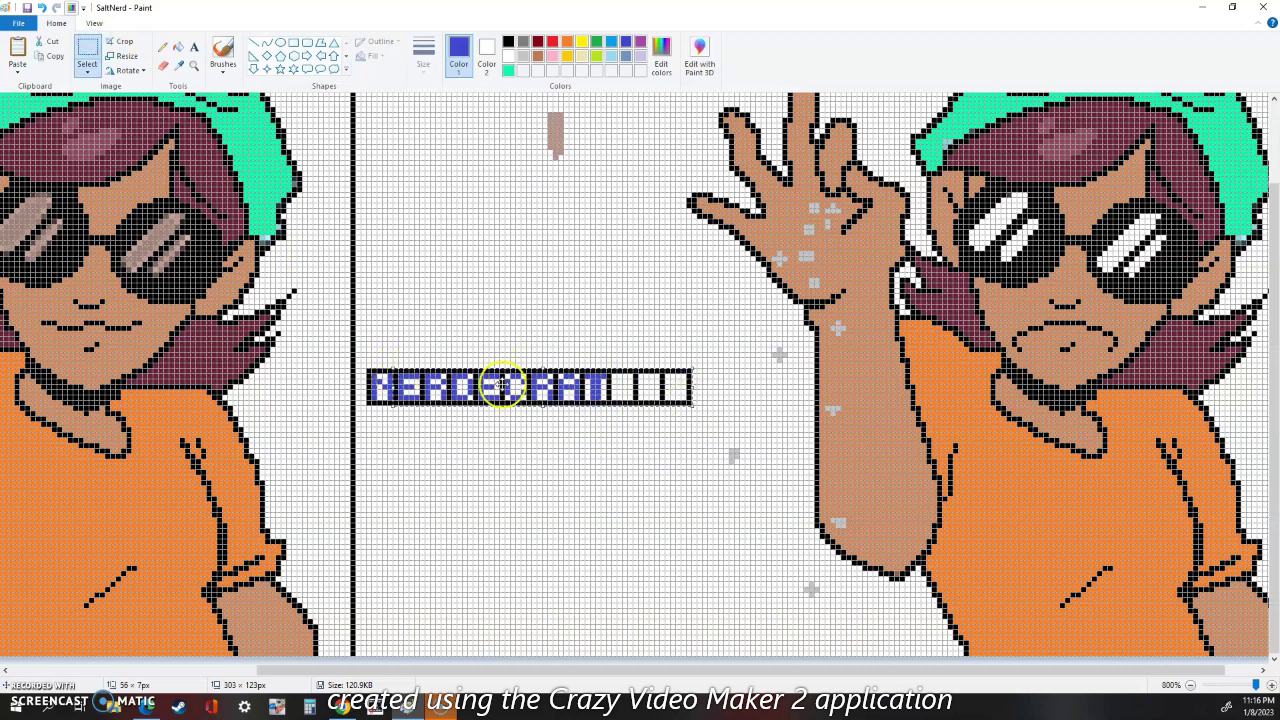
pyautogui.press('Right')
pyautogui.moveTo(427, 371); pyautogui.dragTo(697, 400)
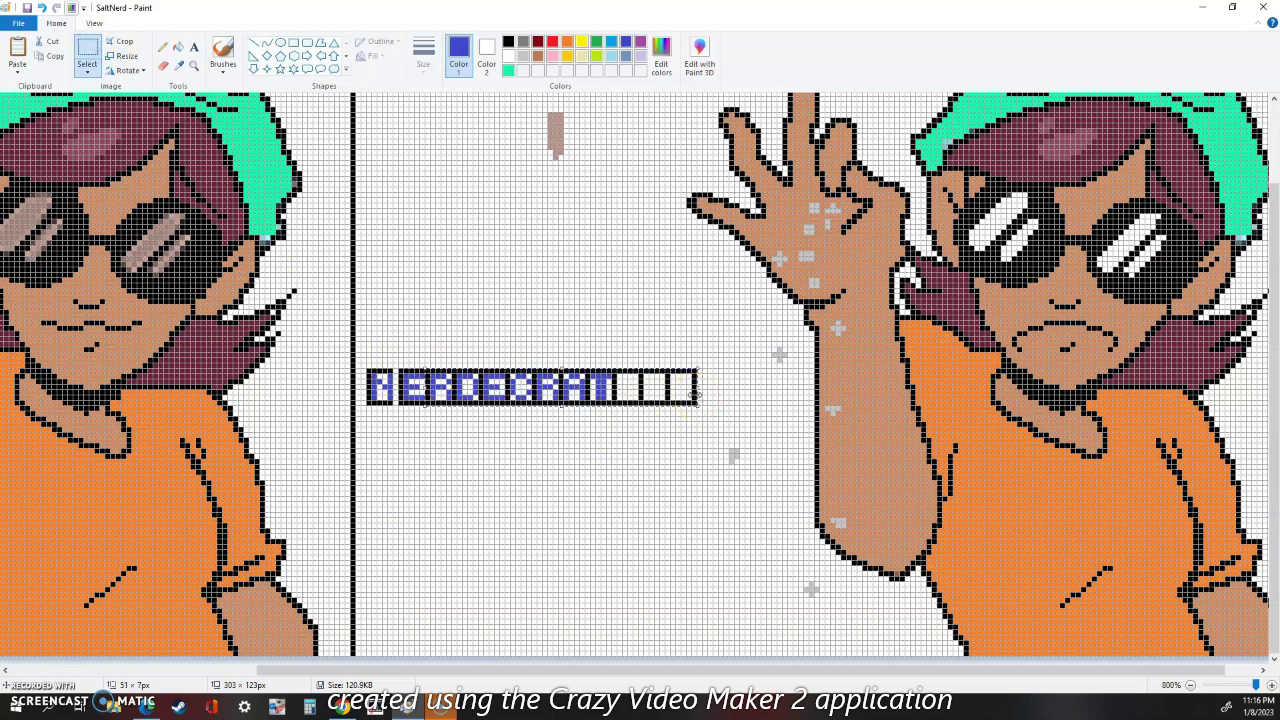
pyautogui.press('Right')
pyautogui.moveTo(458, 371); pyautogui.dragTo(707, 400)
pyautogui.press('Right')
pyautogui.press('Right')
pyautogui.press('Right')
# - Shift the remaining boxes, from the C through the empty ones at the end, one pixel right each
pyautogui.moveTo(522, 371); pyautogui.dragTo(718, 400)
pyautogui.press('Right')
pyautogui.moveTo(586, 371); pyautogui.dragTo(722, 399)
pyautogui.press('Right')
pyautogui.moveTo(618, 371); pyautogui.dragTo(747, 399)
pyautogui.click(690, 442)
pyautogui.press('Right')
pyautogui.click(676, 424)
pyautogui.press('Right')
pyautogui.press('Right')
pyautogui.press('Right')
# - Close the gaps in the row's upper and lower borders between the spread boxes with black
pyautogui.click(507, 41)
pyautogui.click(163, 47)
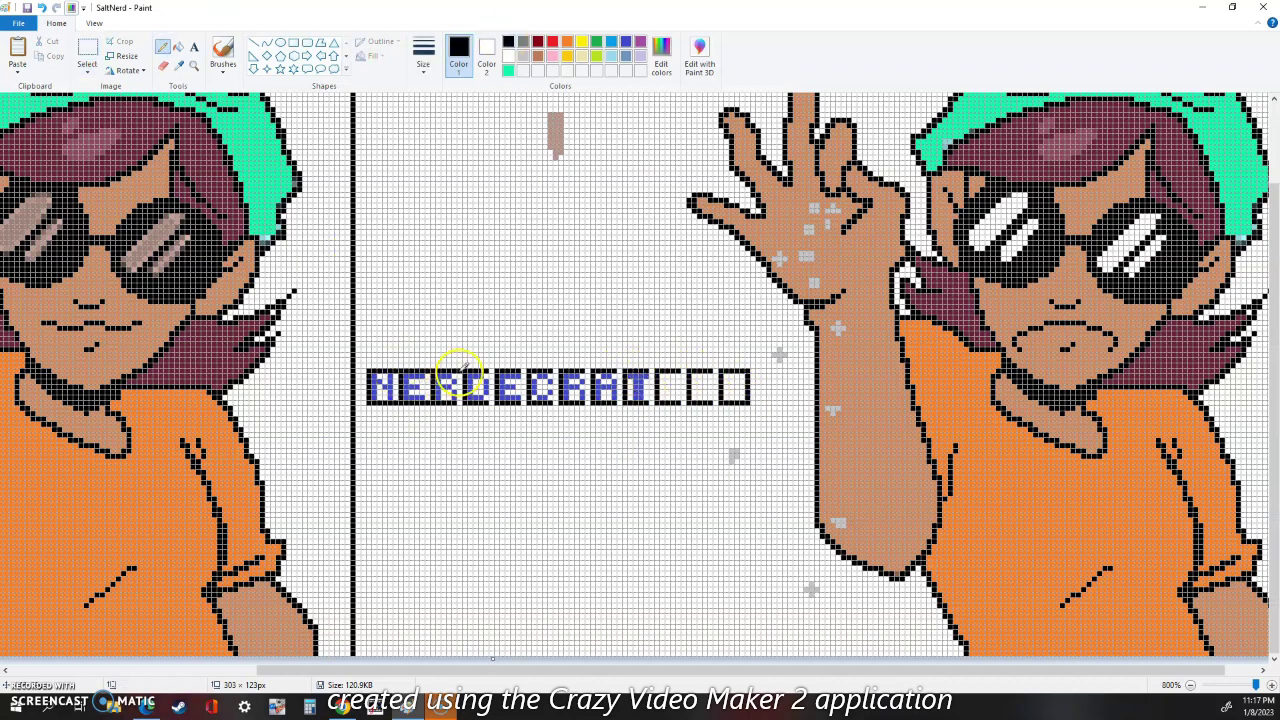
pyautogui.click(254, 42)
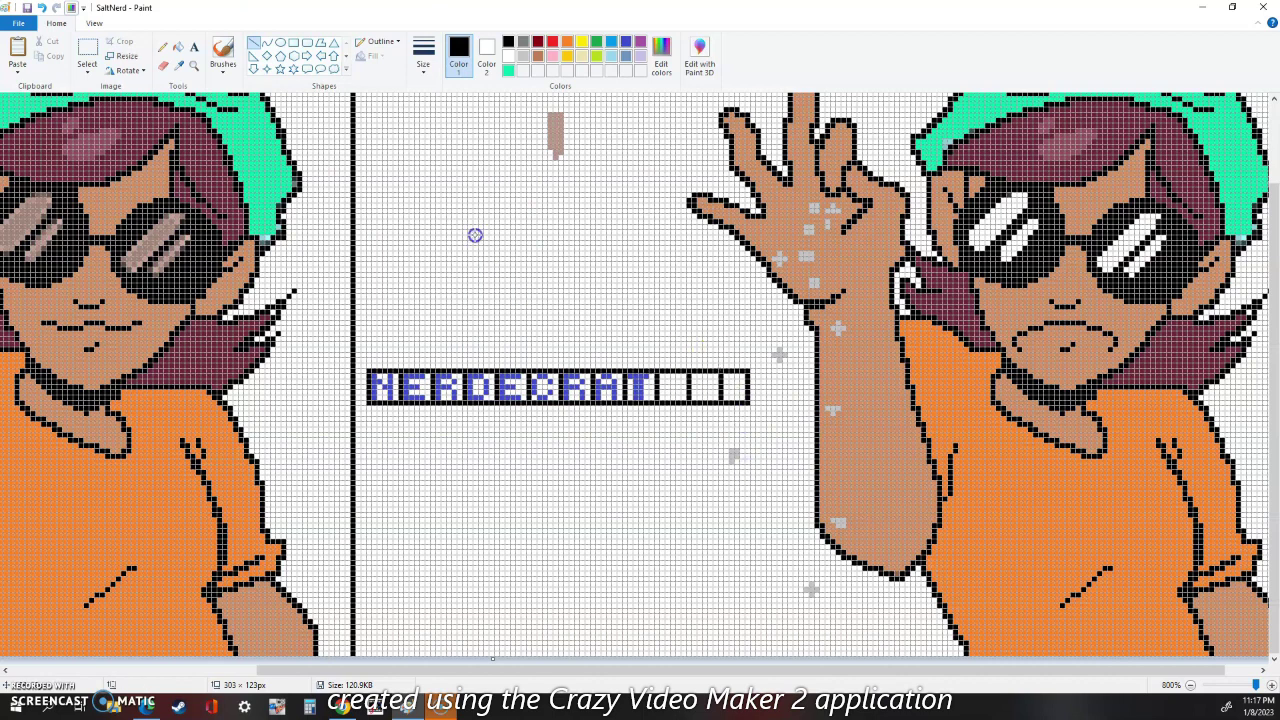
# - Retouch the N in the first box with indigo and white pixels to fit its wider cell
pyautogui.click(486, 56)
pyautogui.click(162, 46)
pyautogui.click(387, 381)
pyautogui.click(625, 41)
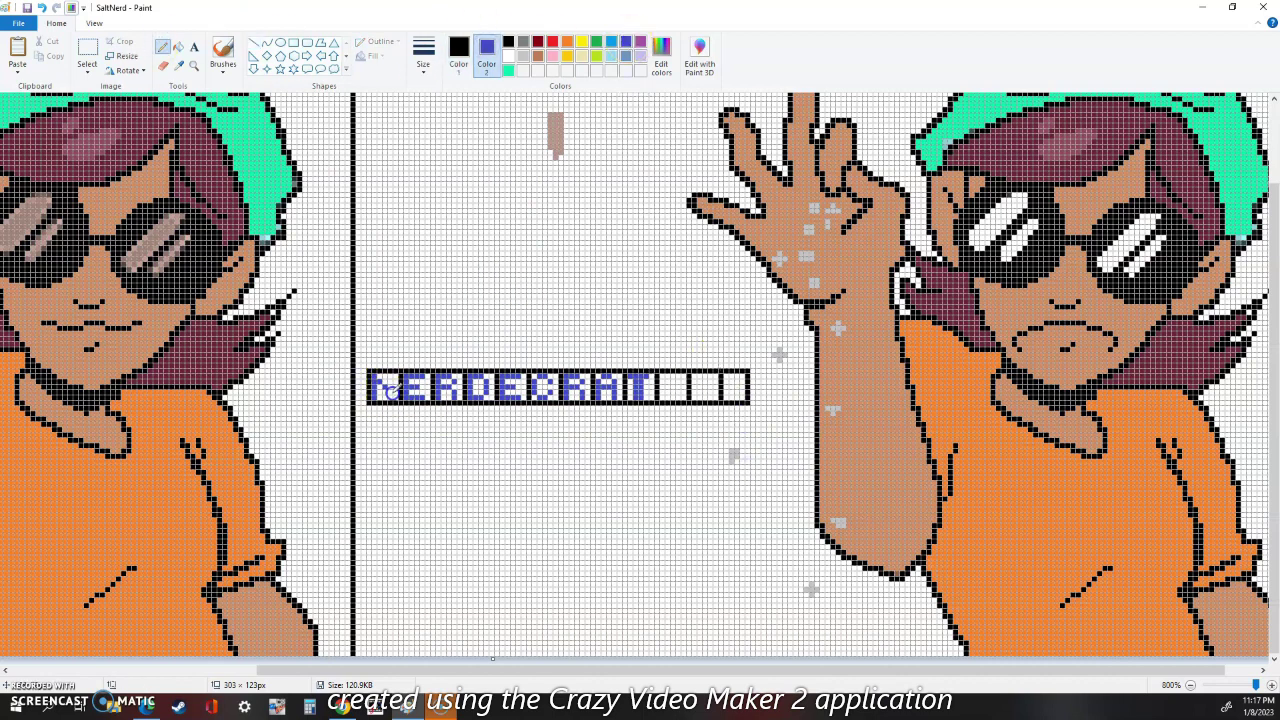
pyautogui.click(508, 56)
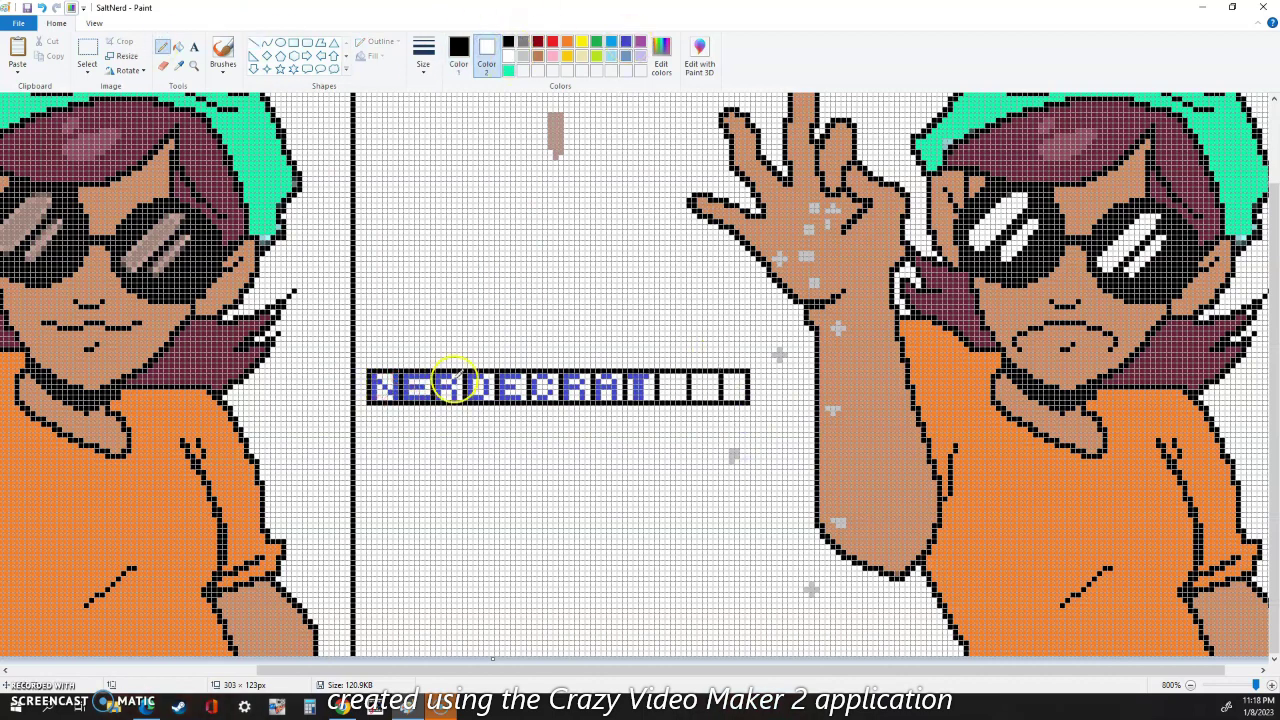
# - Retouch the R, D, second E and C with indigo and white pixels to fit their wider cells
pyautogui.click(628, 44)
pyautogui.rightClick(453, 375)
pyautogui.rightClick(466, 388)
pyautogui.click(512, 54)
pyautogui.click(625, 44)
pyautogui.rightClick(490, 389)
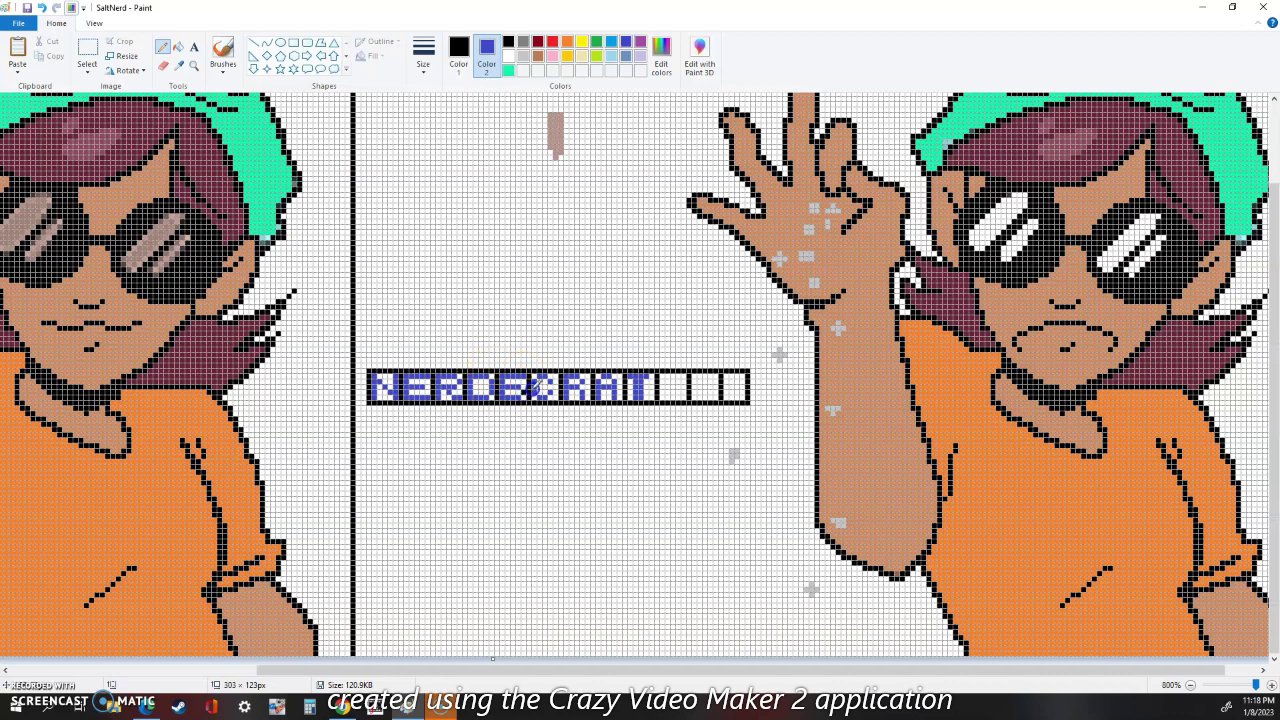
pyautogui.click(458, 55)
pyautogui.click(508, 56)
pyautogui.click(548, 380)
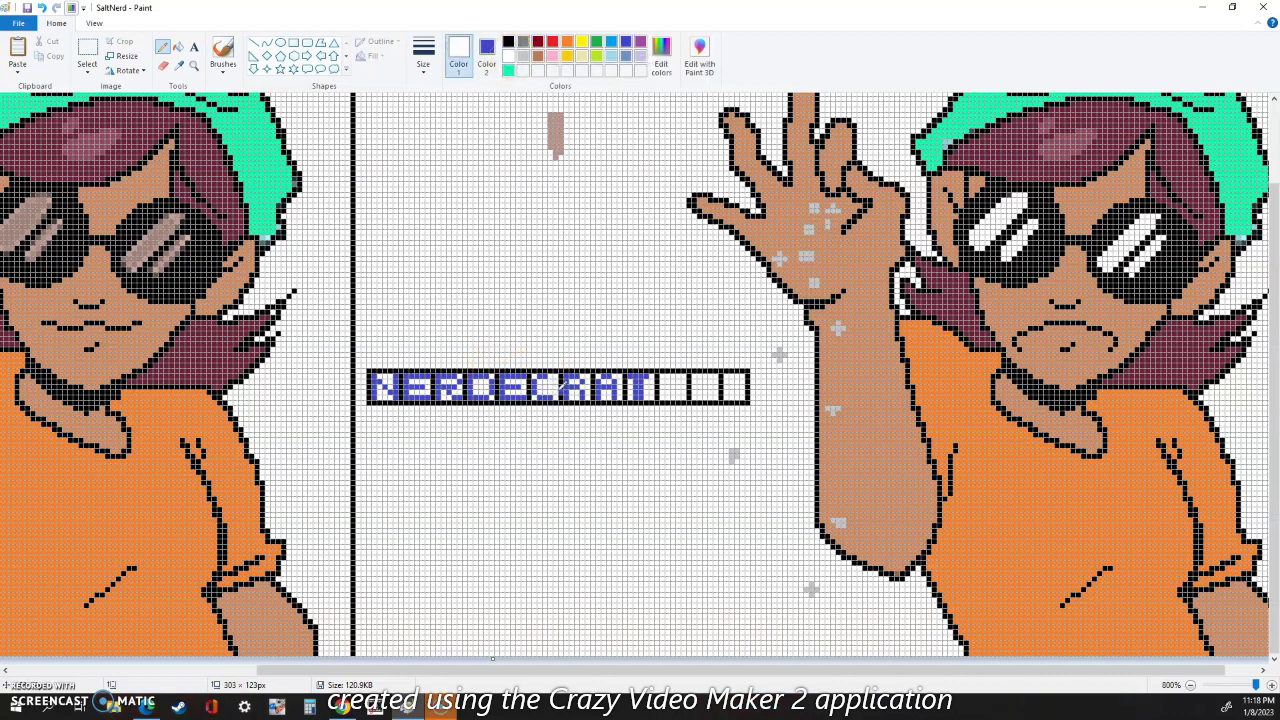
pyautogui.click(87, 50)
pyautogui.hotkey('ctrl', 'v')
pyautogui.moveTo(12, 110); pyautogui.dragTo(437, 252)
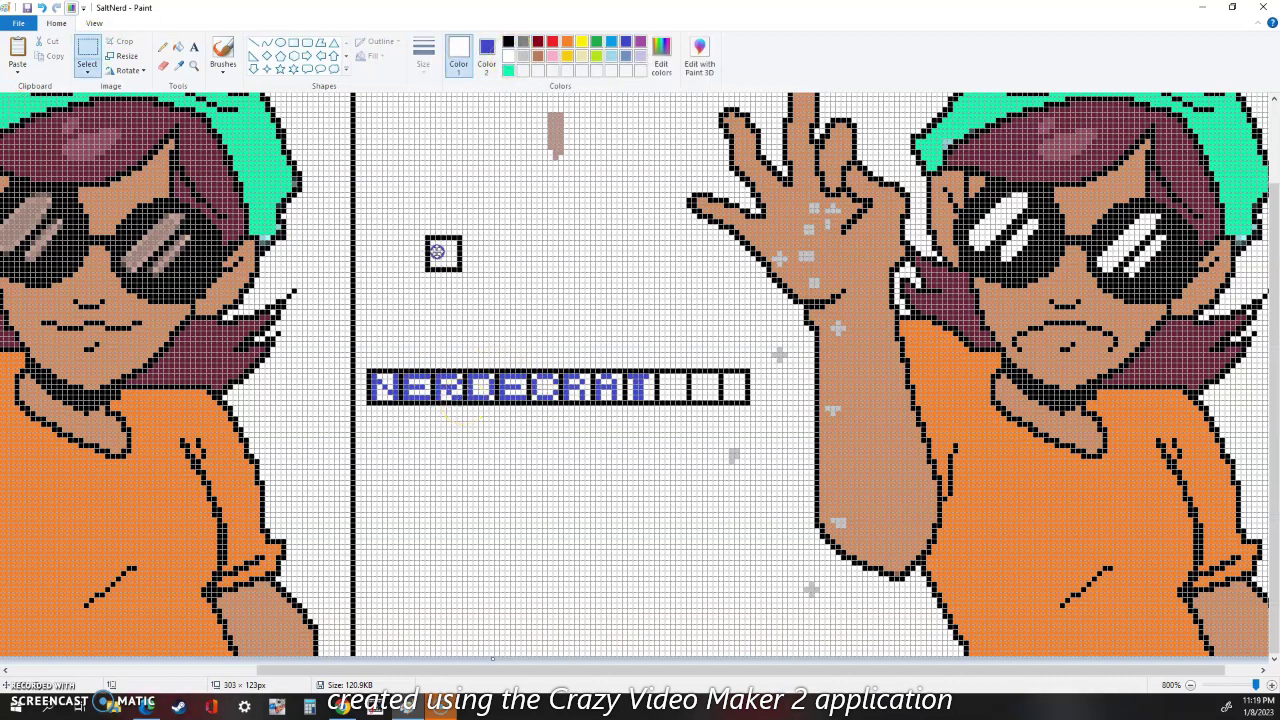
pyautogui.press('Delete')
# - Touch up the C in the sixth box with white and toggle transparent selection
pyautogui.click(162, 46)
pyautogui.click(543, 386)
pyautogui.click(87, 68)
pyautogui.click(128, 194)
# - Copy the retouched R from the third box, try placing it above the row, and undo that paste
pyautogui.moveTo(433, 370); pyautogui.dragTo(465, 403)
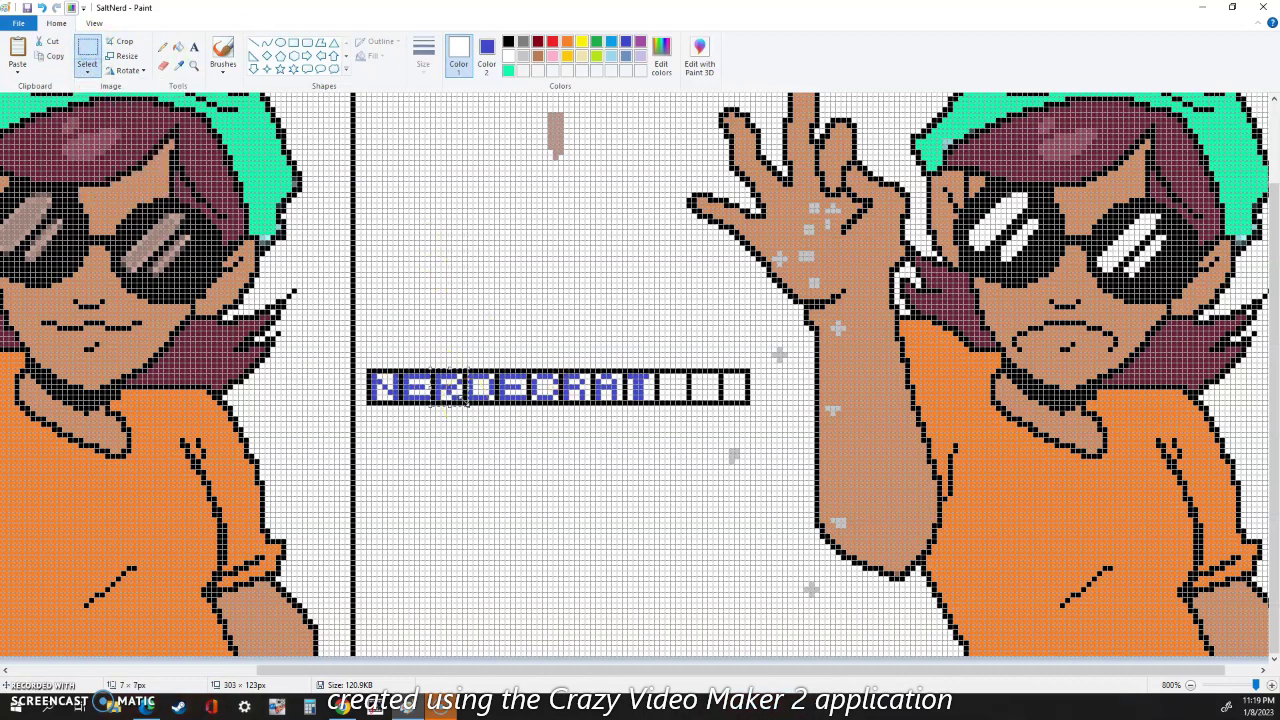
pyautogui.hotkey('ctrl', 'v')
pyautogui.press('Delete')
pyautogui.hotkey('ctrl', 'v')
pyautogui.moveTo(20, 119); pyautogui.dragTo(605, 255)
pyautogui.hotkey('ctrl', 'z')
# - Set the drawing colors to black and white, and paste the copied R over the R in the seventh box
pyautogui.click(162, 47)
pyautogui.click(507, 42)
pyautogui.hotkey('ctrl', 'v')
pyautogui.click(486, 48)
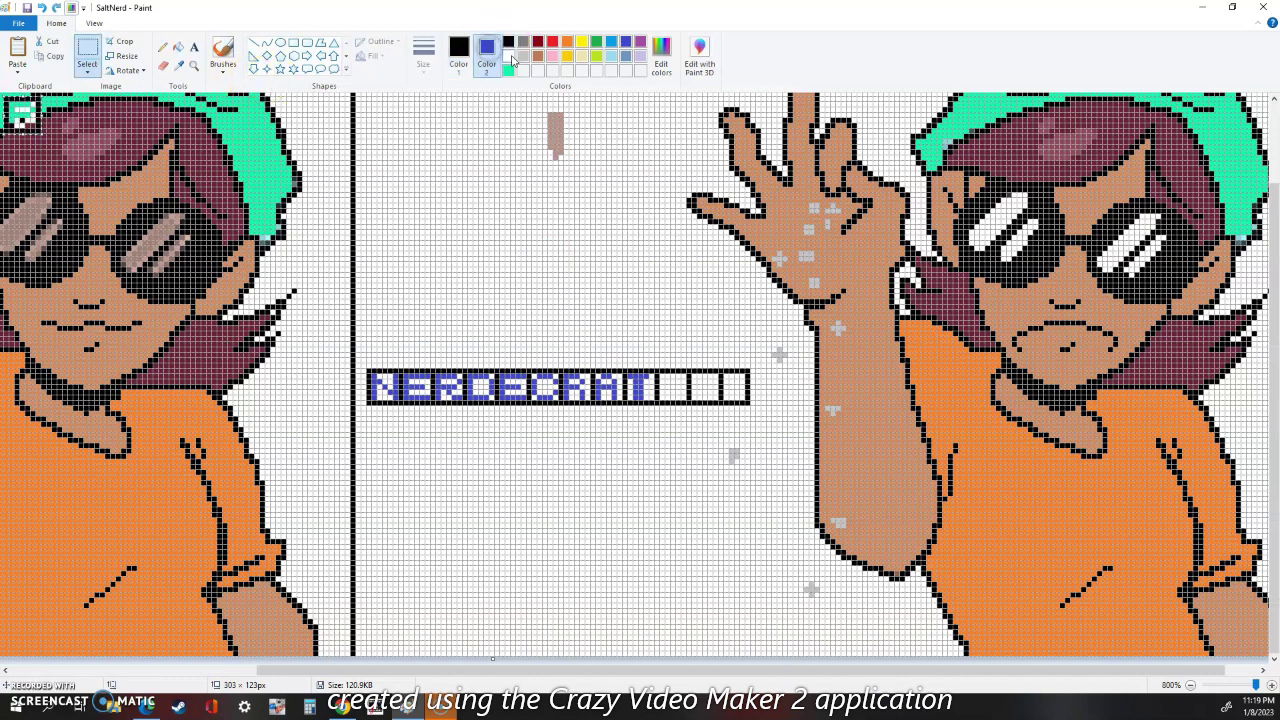
pyautogui.click(511, 58)
pyautogui.press('Delete')
pyautogui.hotkey('ctrl', 'v')
pyautogui.moveTo(15, 111); pyautogui.dragTo(577, 388)
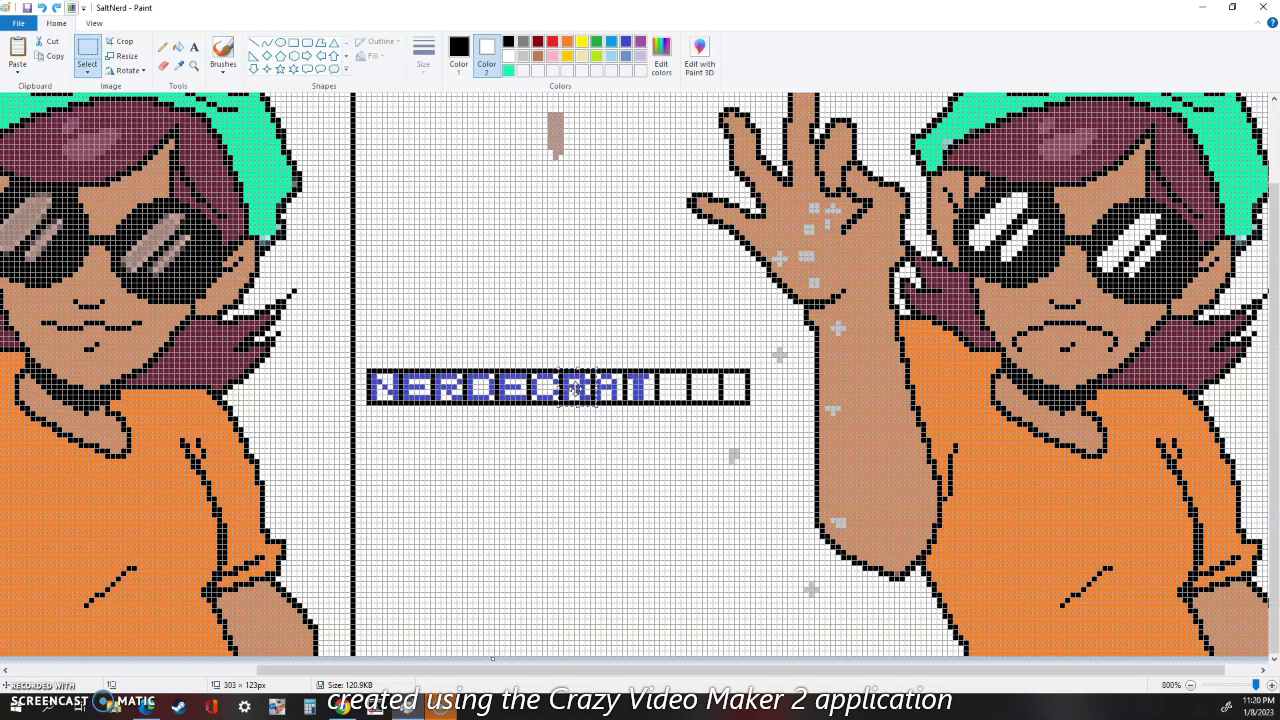
pyautogui.click(162, 47)
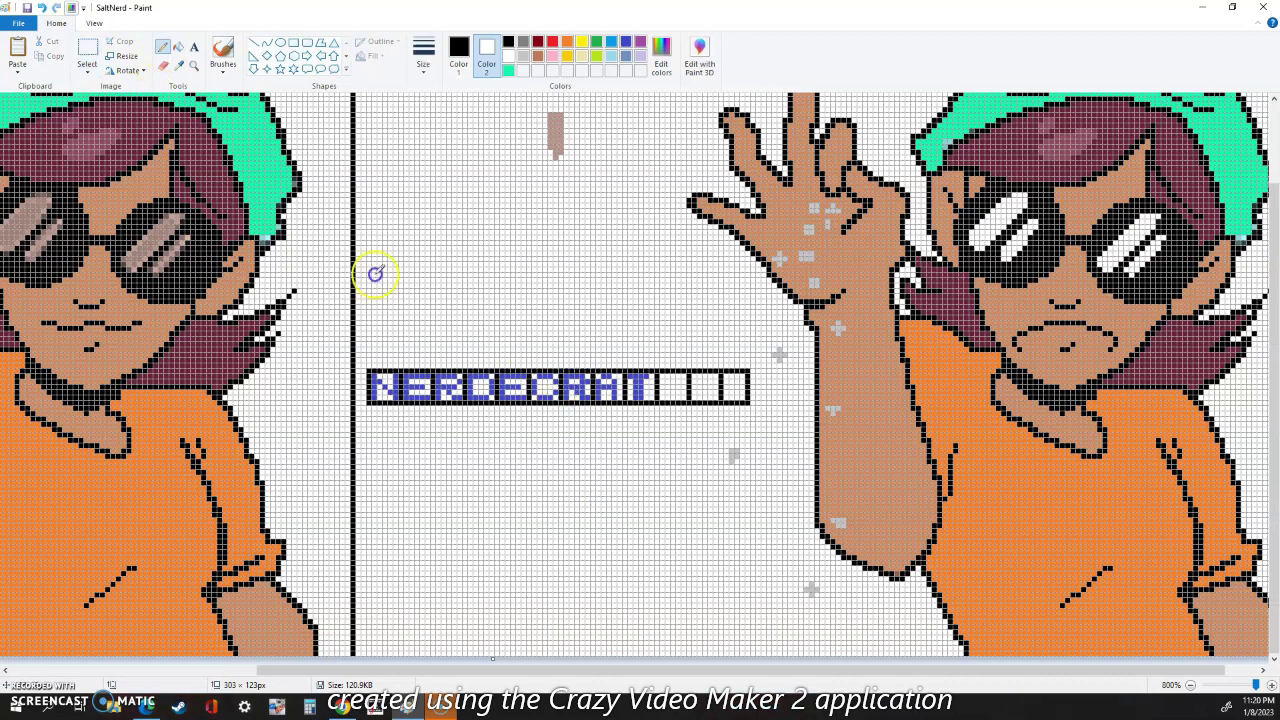
# - Retouch the A and T in the eighth and ninth boxes with indigo and white pixels
pyautogui.click(626, 41)
pyautogui.click(616, 377)
pyautogui.click(464, 50)
pyautogui.click(508, 56)
pyautogui.moveTo(633, 383); pyautogui.dragTo(633, 397)
# - Copy the E from the fifth box and paste it into the tenth box, after the T
pyautogui.click(88, 48)
pyautogui.moveTo(498, 372); pyautogui.dragTo(531, 402)
pyautogui.hotkey('ctrl', 'c')
pyautogui.hotkey('ctrl', 'v')
pyautogui.click(507, 45)
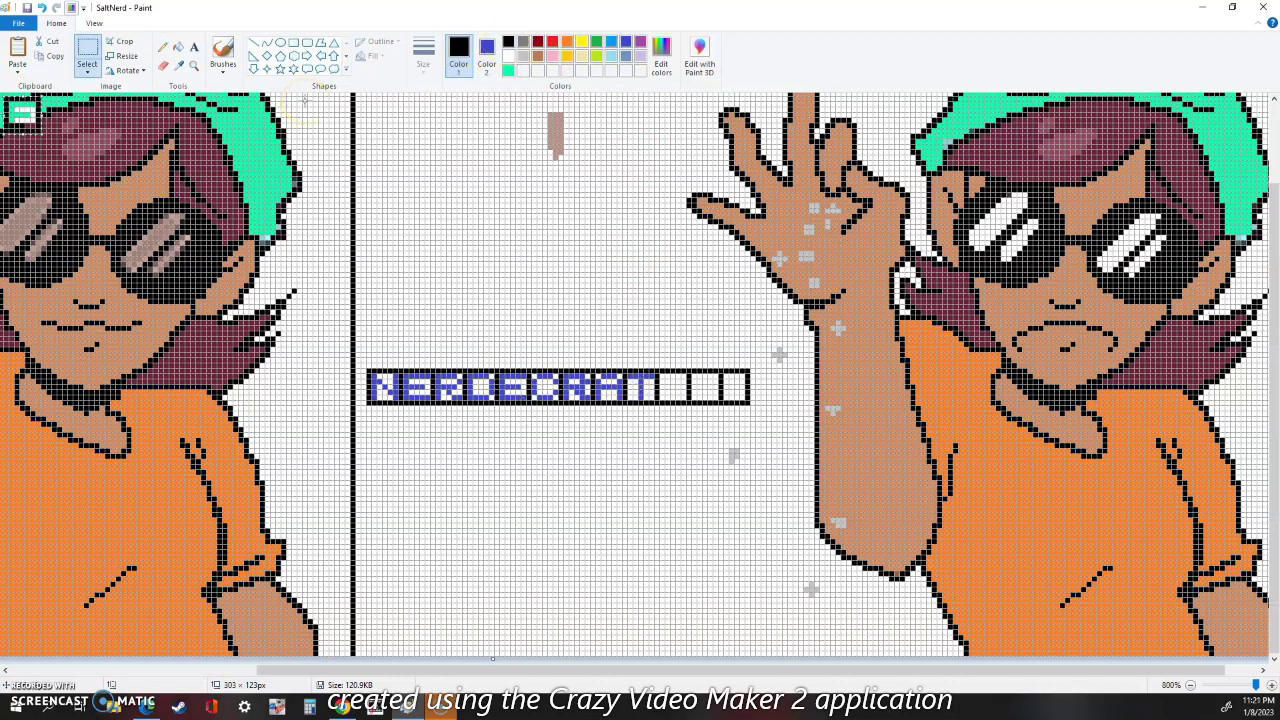
pyautogui.click(486, 52)
pyautogui.click(508, 56)
pyautogui.moveTo(20, 114); pyautogui.dragTo(672, 385)
# - Redraw the T in the ninth box as an F, using white and indigo pixels
pyautogui.click(431, 375)
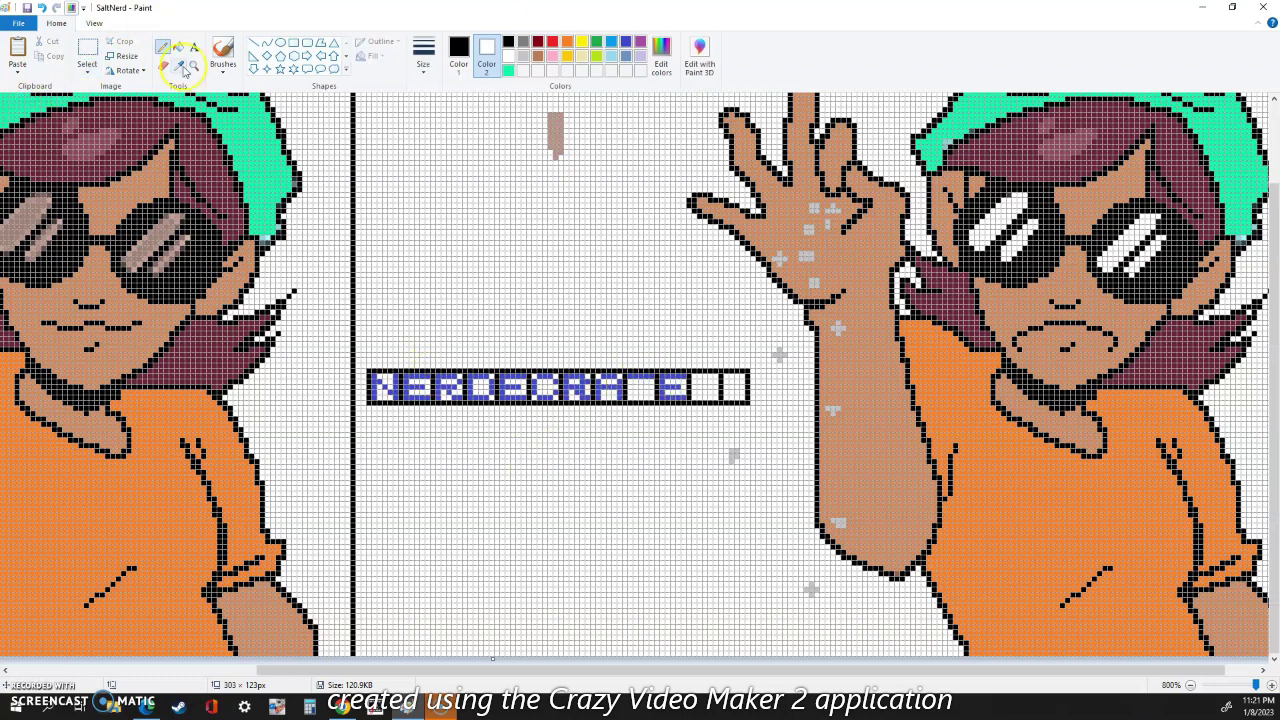
pyautogui.hotkey('ctrl', 'v')
pyautogui.hotkey('ctrl', 'z')
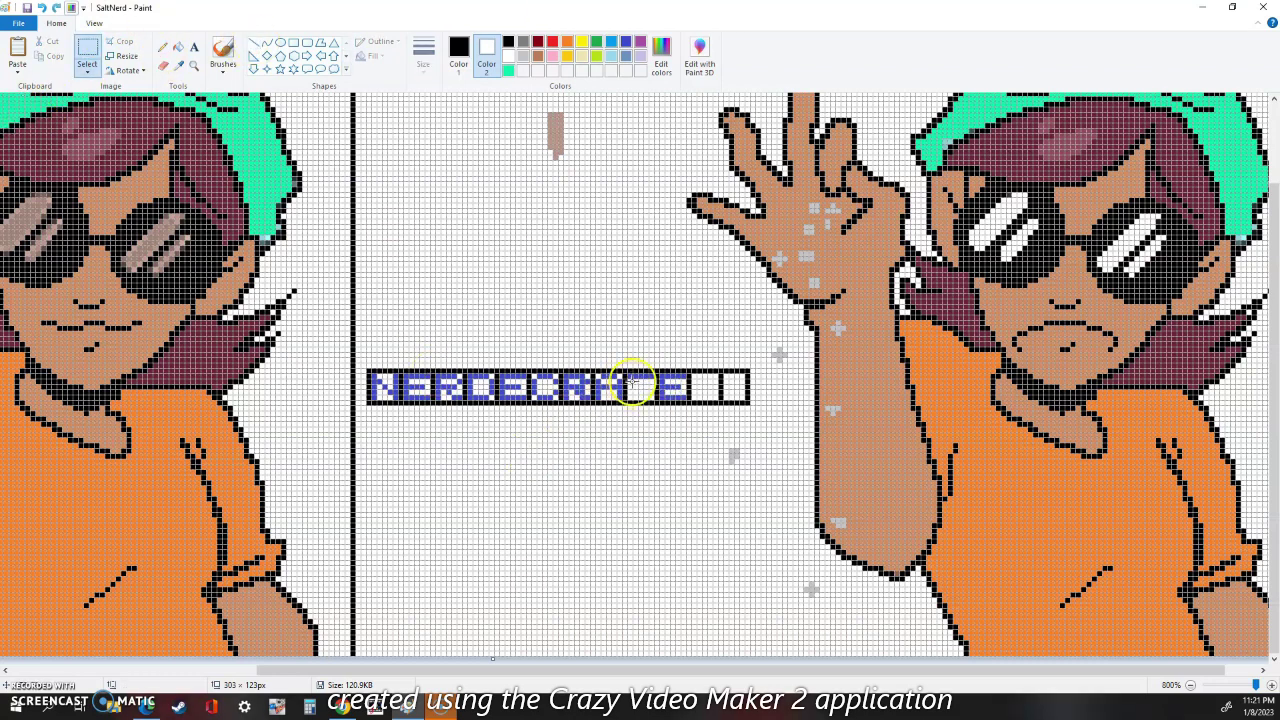
pyautogui.click(625, 42)
pyautogui.click(163, 47)
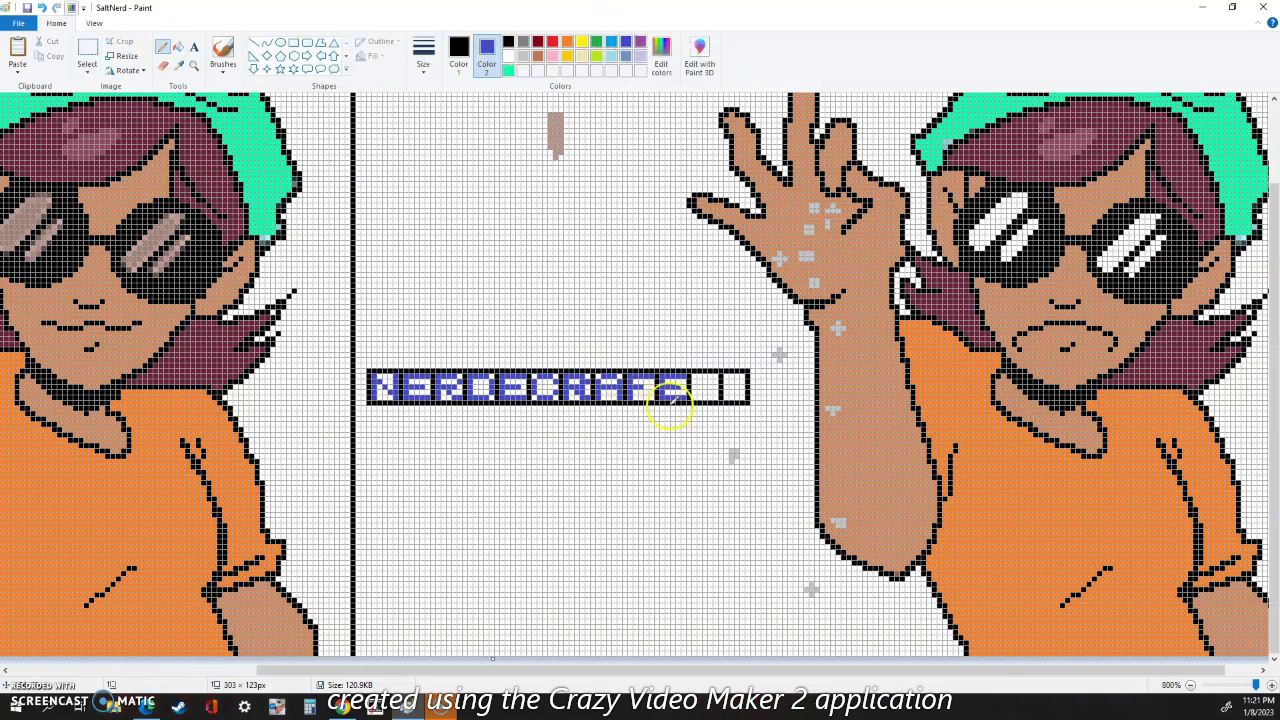
# - Copy the E from the tenth box to the empty area above the row, and retouch the original letter's pixels
pyautogui.click(87, 48)
pyautogui.moveTo(656, 371); pyautogui.dragTo(688, 401)
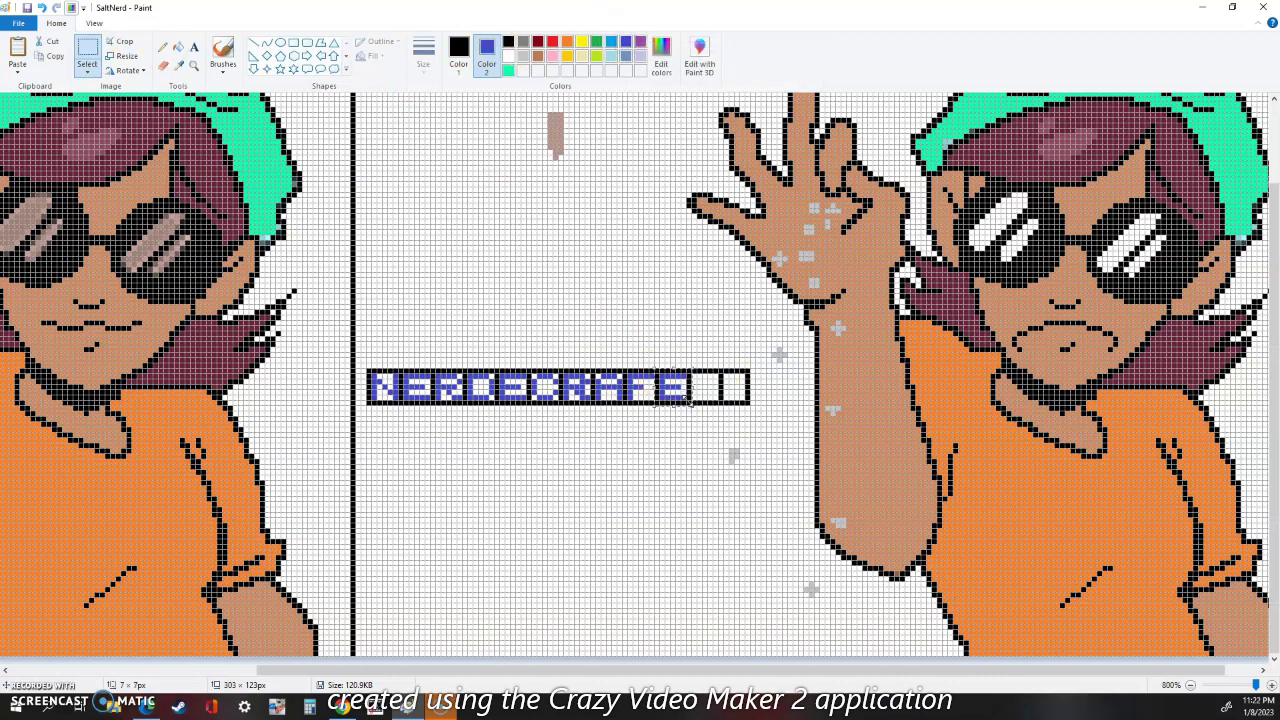
pyautogui.hotkey('ctrl', 'c')
pyautogui.hotkey('ctrl', 'v')
pyautogui.moveTo(22, 115); pyautogui.dragTo(507, 217)
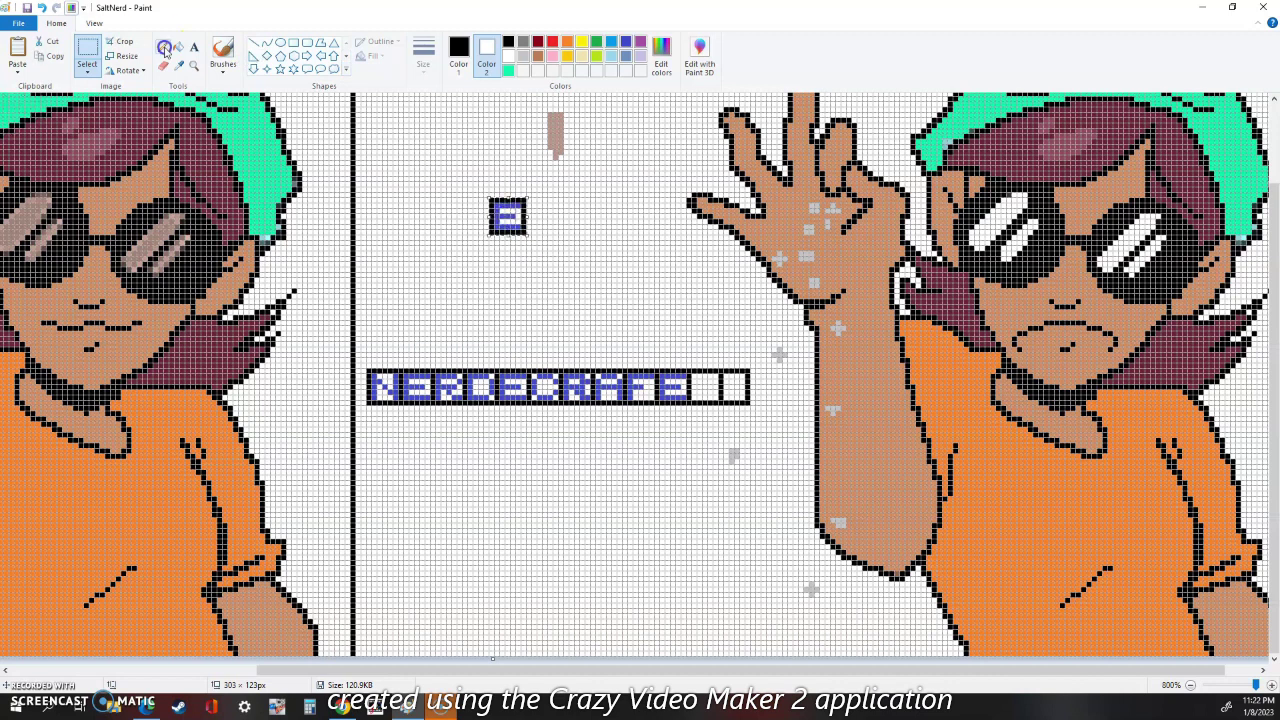
pyautogui.click(162, 47)
pyautogui.click(667, 383)
pyautogui.click(667, 383)
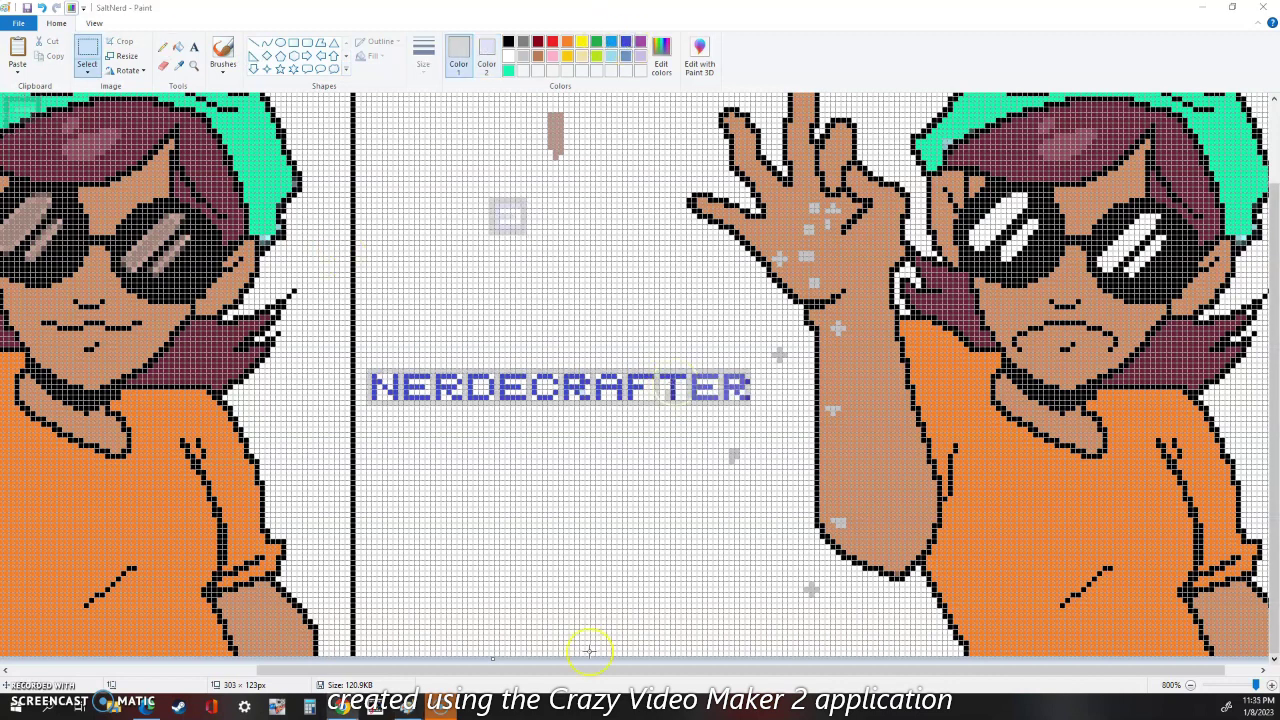
# - Toggle transparent selection and move the letters N, E, R, D and E diagonally up the smiling character's shirt
pyautogui.hscroll(-3, 586, 620)
pyautogui.click(88, 66)
pyautogui.click(110, 196)
pyautogui.moveTo(574, 374); pyautogui.dragTo(214, 600)
pyautogui.moveTo(608, 377); pyautogui.dragTo(664, 399)
pyautogui.moveTo(647, 390); pyautogui.dragTo(252, 537)
pyautogui.moveTo(668, 368); pyautogui.dragTo(267, 503)
pyautogui.moveTo(726, 378); pyautogui.dragTo(284, 470)
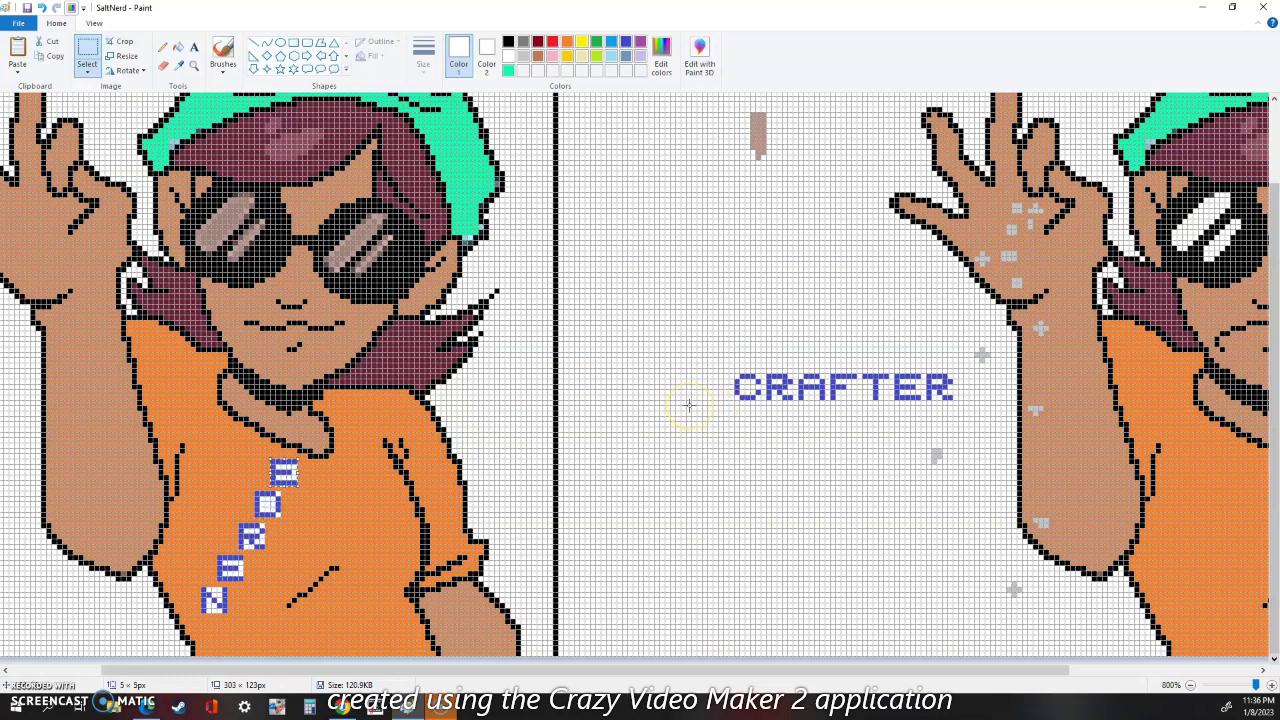
# - Move the letters C, R, A, F, T and E down the other half of the smiling character's shirt
pyautogui.moveTo(747, 388); pyautogui.dragTo(332, 478)
pyautogui.moveTo(780, 388); pyautogui.dragTo(348, 510)
pyautogui.moveTo(825, 376); pyautogui.dragTo(800, 399)
pyautogui.moveTo(810, 389); pyautogui.dragTo(362, 543)
pyautogui.moveTo(829, 372); pyautogui.dragTo(860, 405)
pyautogui.moveTo(845, 388); pyautogui.dragTo(386, 568)
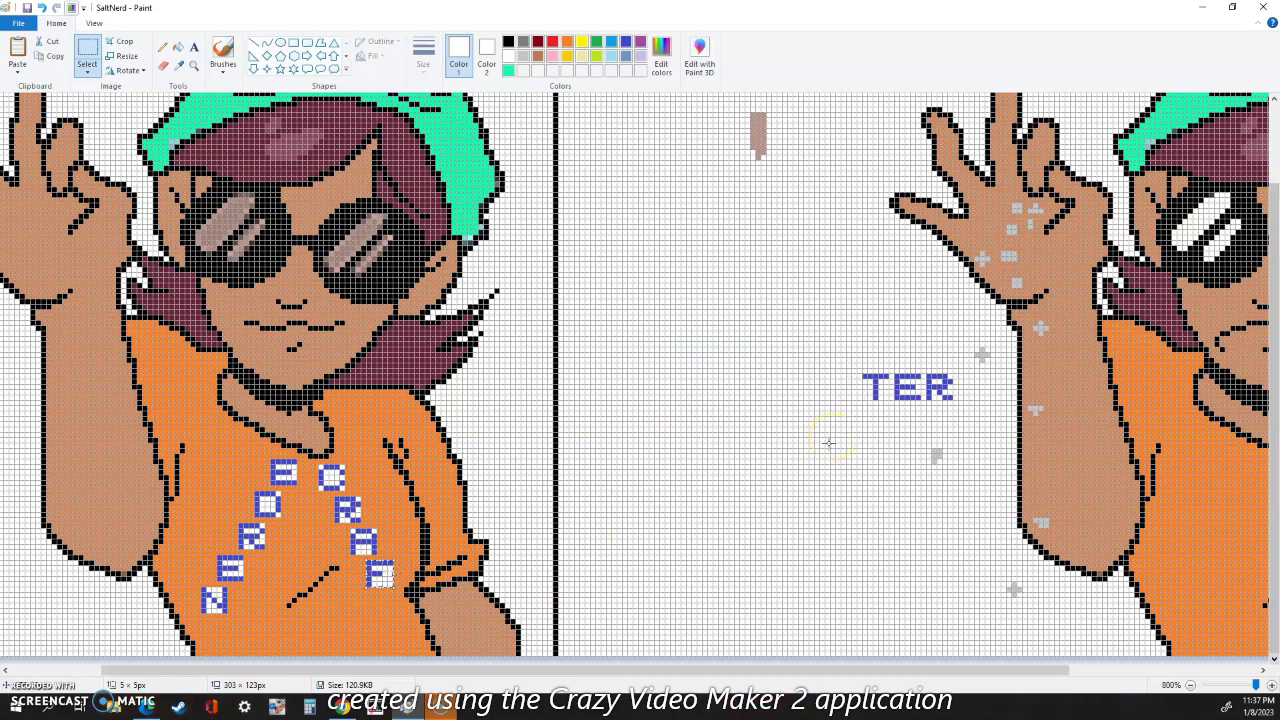
pyautogui.moveTo(876, 388); pyautogui.dragTo(919, 400)
pyautogui.moveTo(909, 389); pyautogui.dragTo(375, 639)
# - Shift the N, E, R, D and E on the shirt slightly lower, keeping them in a rising diagonal
pyautogui.moveTo(204, 589); pyautogui.dragTo(214, 623)
pyautogui.moveTo(219, 558); pyautogui.dragTo(241, 585)
pyautogui.moveTo(230, 571); pyautogui.dragTo(226, 581)
pyautogui.moveTo(239, 525); pyautogui.dragTo(264, 548)
pyautogui.moveTo(251, 534); pyautogui.dragTo(240, 556)
pyautogui.moveTo(256, 493); pyautogui.dragTo(280, 516)
pyautogui.moveTo(268, 502); pyautogui.dragTo(257, 524)
pyautogui.moveTo(271, 460); pyautogui.dragTo(295, 482)
pyautogui.moveTo(284, 472)
pyautogui.mouseDown()
pyautogui.moveTo(270, 490)
pyautogui.moveTo(295, 484)
pyautogui.mouseUp()
pyautogui.hotkey('ctrl', 'z')
pyautogui.moveTo(284, 472); pyautogui.dragTo(273, 494)
# - Fill the white areas around the N, E, R, D and E with the shirt's orange
pyautogui.click(178, 47)
pyautogui.click(567, 41)
pyautogui.click(284, 470)
pyautogui.click(277, 489)
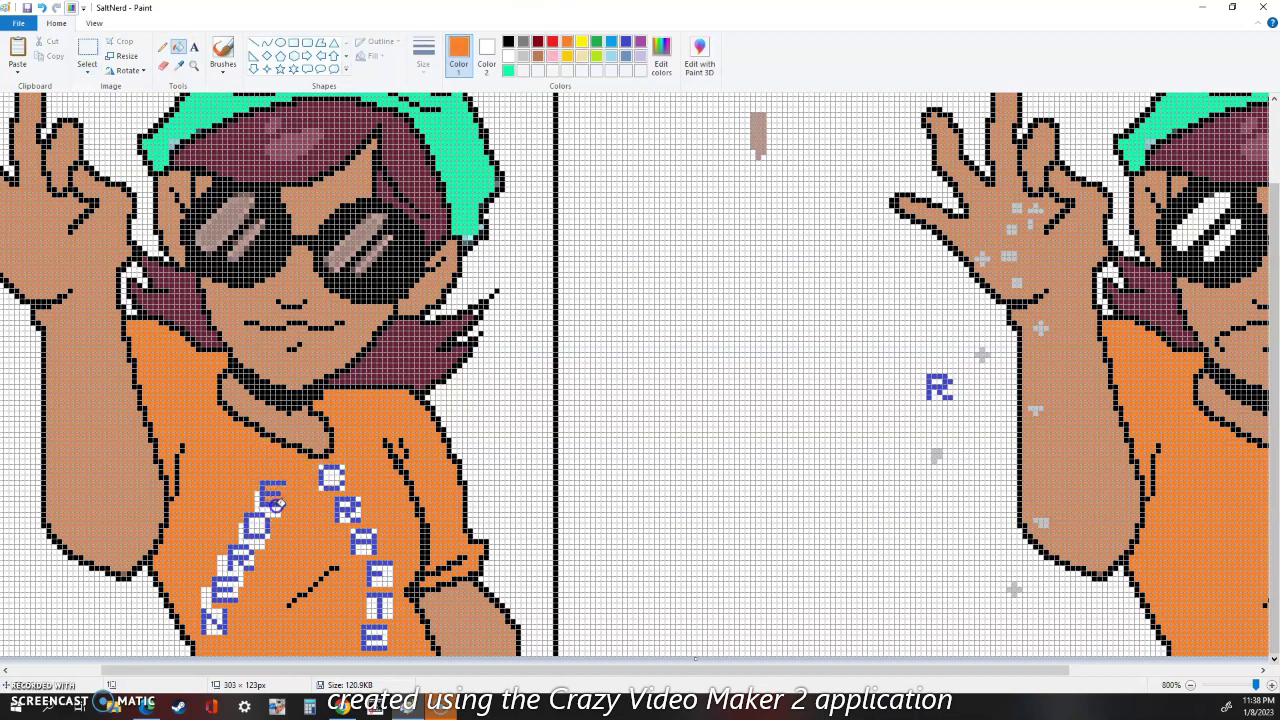
pyautogui.click(269, 510)
pyautogui.click(257, 526)
pyautogui.click(241, 551)
pyautogui.click(204, 597)
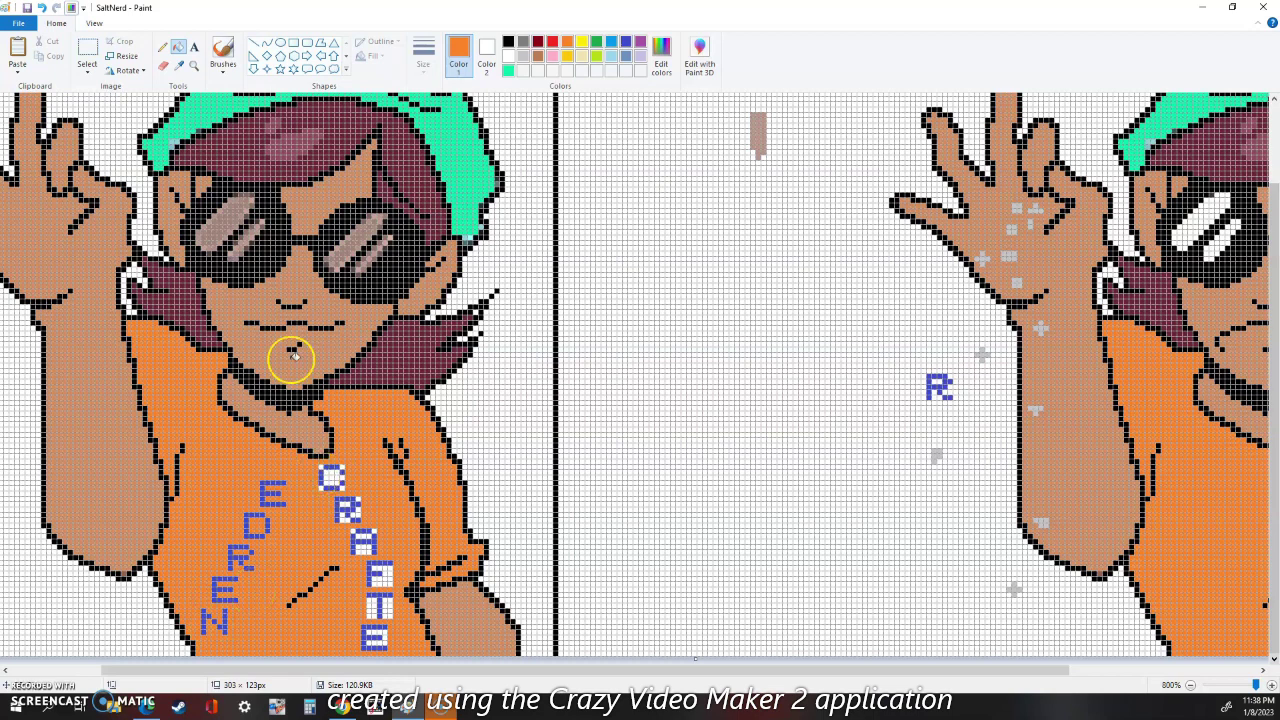
# - Rearrange C, R, A, F, T and E into a curve on the shirt and add the remaining R at its end
pyautogui.click(87, 52)
pyautogui.moveTo(316, 462)
pyautogui.mouseDown()
pyautogui.moveTo(346, 491)
pyautogui.moveTo(284, 465)
pyautogui.moveTo(305, 492)
pyautogui.moveTo(336, 495)
pyautogui.moveTo(353, 553)
pyautogui.mouseUp()
pyautogui.click(358, 495)
pyautogui.click(384, 506)
pyautogui.moveTo(364, 543); pyautogui.dragTo(369, 505)
pyautogui.moveTo(392, 564); pyautogui.dragTo(385, 535)
pyautogui.moveTo(380, 609); pyautogui.dragTo(369, 577)
pyautogui.click(387, 628)
pyautogui.moveTo(361, 625)
pyautogui.mouseDown()
pyautogui.moveTo(375, 625)
pyautogui.moveTo(358, 606)
pyautogui.mouseUp()
pyautogui.moveTo(927, 375); pyautogui.dragTo(951, 399)
pyautogui.moveTo(940, 387); pyautogui.dragTo(385, 638)
# - Fill the white areas in and around the CRAFTER letters on the shirt with orange
pyautogui.click(178, 47)
pyautogui.click(304, 492)
pyautogui.click(334, 494)
pyautogui.click(378, 496)
pyautogui.click(369, 513)
pyautogui.click(361, 542)
pyautogui.click(390, 543)
pyautogui.click(362, 578)
pyautogui.click(382, 578)
pyautogui.click(380, 610)
pyautogui.click(381, 646)
# - Reposition the E, R, D and N to form the ascending start of the lettering arch on the shirt
pyautogui.click(88, 48)
pyautogui.moveTo(237, 578); pyautogui.dragTo(201, 592)
pyautogui.moveTo(229, 545); pyautogui.dragTo(252, 568)
pyautogui.moveTo(243, 560); pyautogui.dragTo(201, 555)
pyautogui.moveTo(245, 513)
pyautogui.mouseDown()
pyautogui.moveTo(266, 536)
pyautogui.moveTo(240, 499)
pyautogui.mouseUp()
pyautogui.moveTo(208, 562); pyautogui.dragTo(209, 527)
pyautogui.moveTo(216, 602); pyautogui.dragTo(202, 557)
pyautogui.moveTo(213, 620)
pyautogui.mouseDown()
pyautogui.moveTo(208, 592)
pyautogui.moveTo(213, 607)
pyautogui.mouseUp()
pyautogui.click(470, 570)
pyautogui.moveTo(208, 549)
pyautogui.mouseDown()
pyautogui.moveTo(190, 569)
pyautogui.moveTo(202, 575)
pyautogui.moveTo(210, 541)
pyautogui.mouseUp()
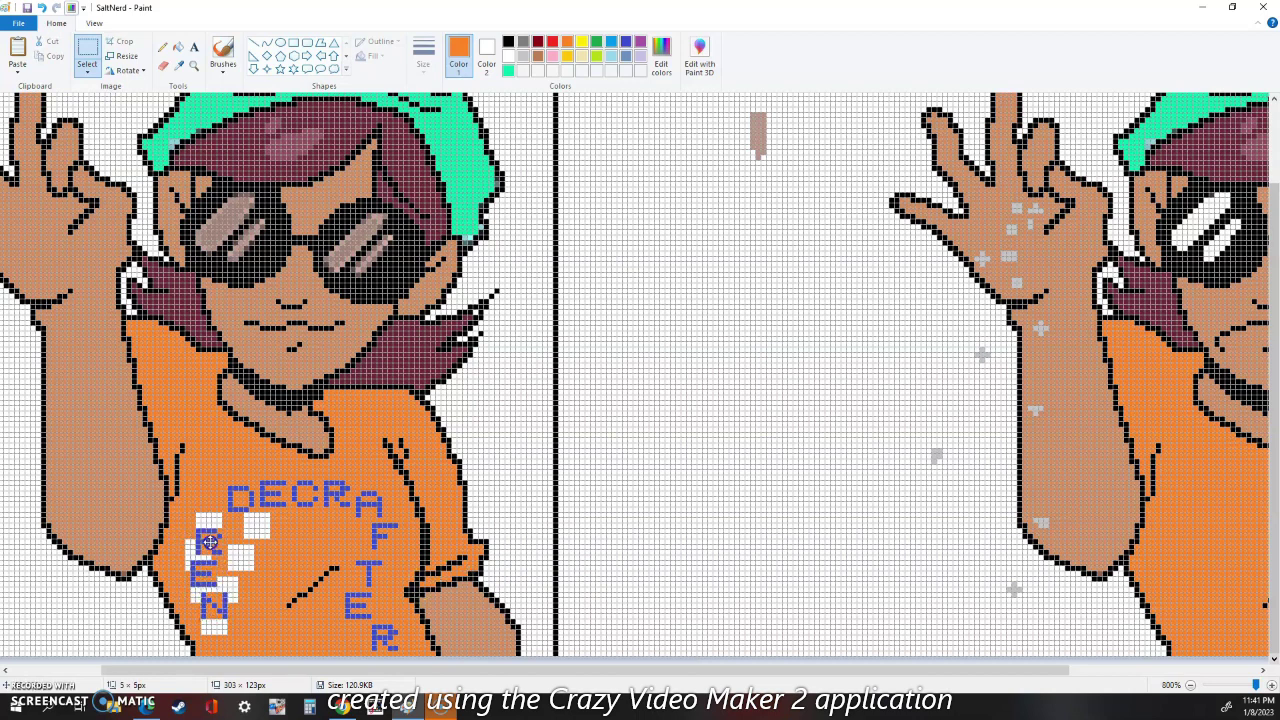
# - Adjust the D and the ECRAFTER letters to round out the top and descending end of the arch
pyautogui.moveTo(244, 502); pyautogui.dragTo(231, 510)
pyautogui.moveTo(240, 500)
pyautogui.mouseDown()
pyautogui.moveTo(224, 510)
pyautogui.moveTo(257, 494)
pyautogui.mouseUp()
pyautogui.moveTo(292, 483); pyautogui.dragTo(348, 505)
pyautogui.moveTo(336, 493); pyautogui.dragTo(381, 515)
pyautogui.moveTo(369, 502); pyautogui.dragTo(353, 492)
pyautogui.moveTo(397, 526); pyautogui.dragTo(359, 585)
pyautogui.moveTo(369, 571); pyautogui.dragTo(369, 555)
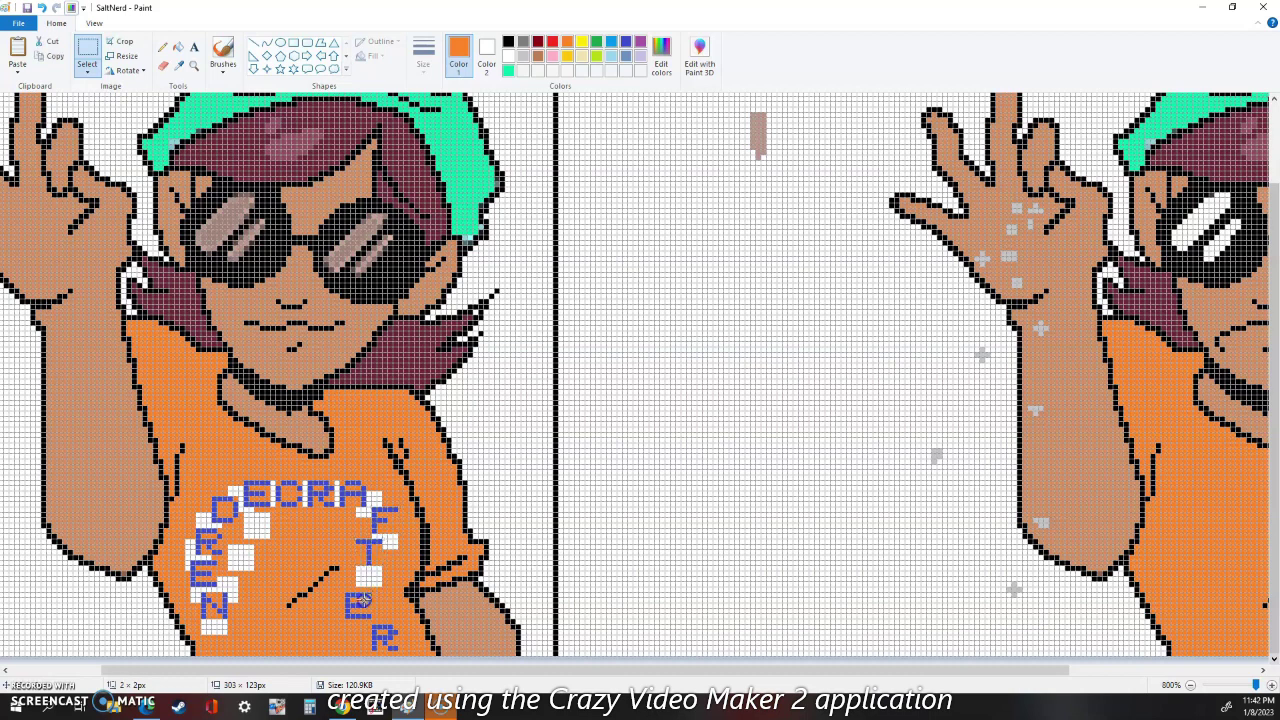
pyautogui.moveTo(358, 603); pyautogui.dragTo(385, 614)
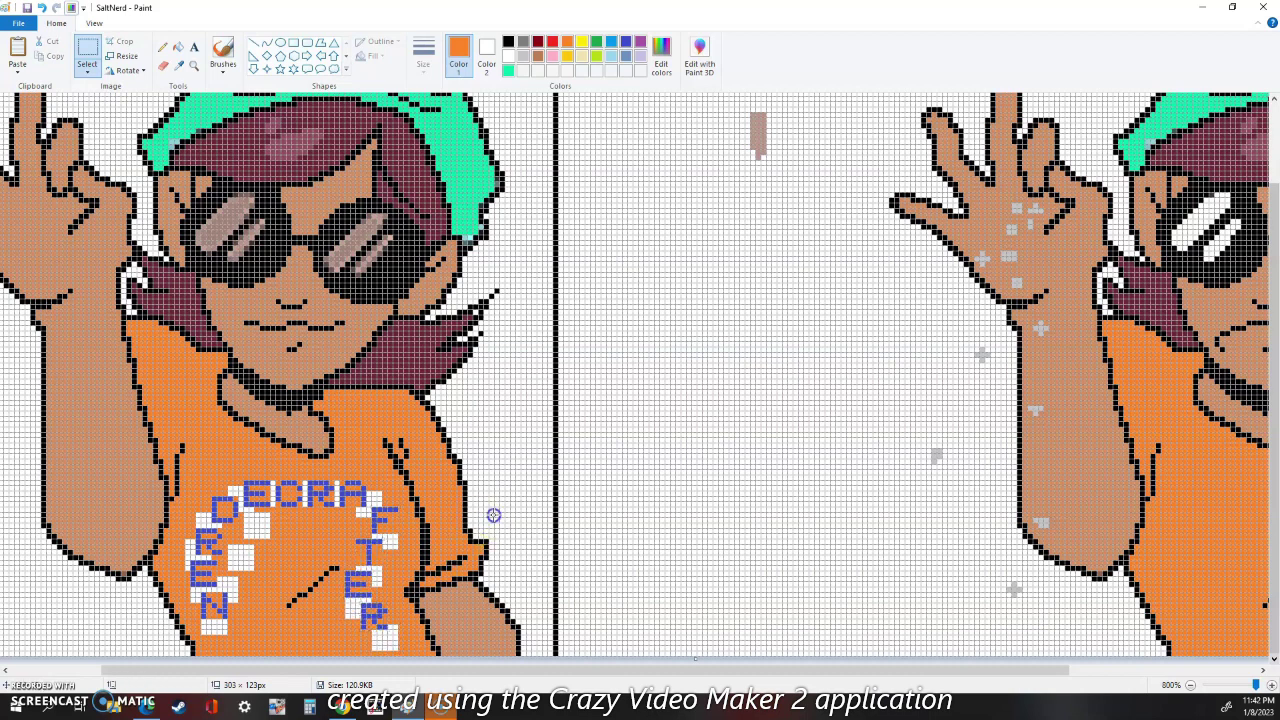
# - Fill the white patches around the N, E, R and D of the arch with orange
pyautogui.click(179, 47)
pyautogui.click(214, 627)
pyautogui.click(230, 588)
pyautogui.click(203, 574)
pyautogui.hotkey('ctrl', 'z')
pyautogui.click(241, 557)
pyautogui.click(257, 525)
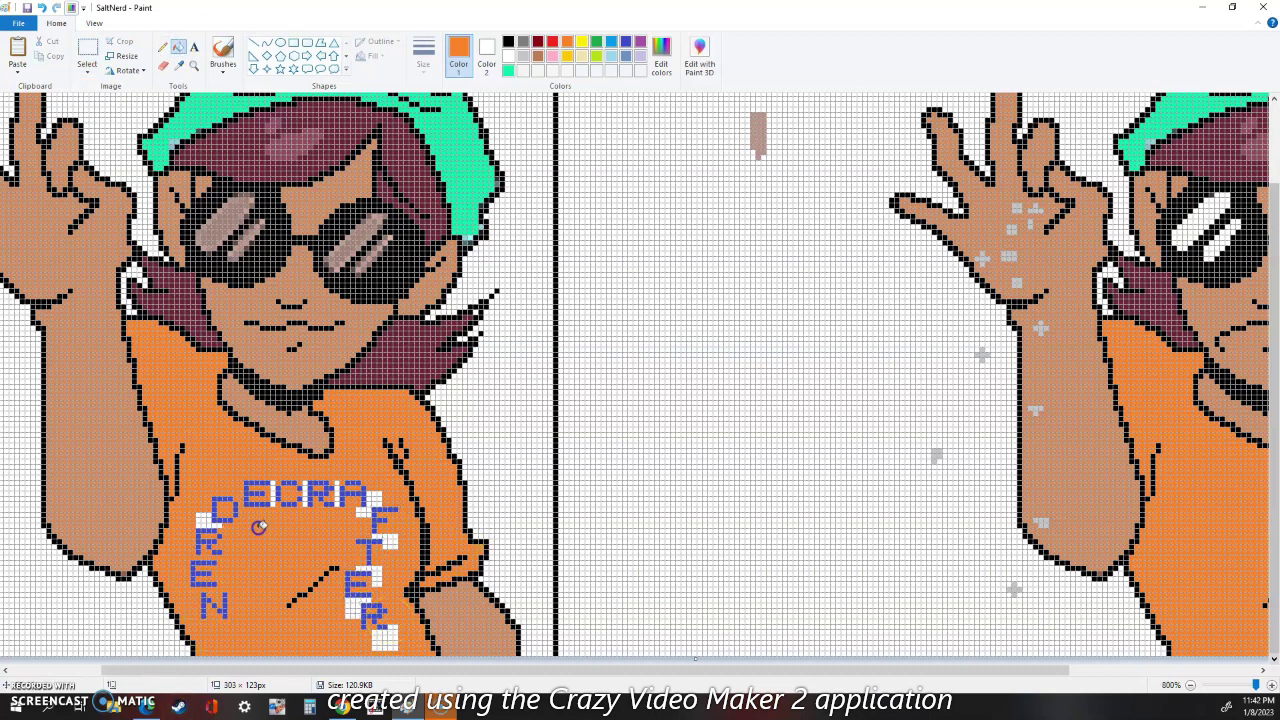
# - Fill the remaining white patches around the ECRAFTER letters of the arch with orange
pyautogui.click(274, 494)
pyautogui.click(337, 494)
pyautogui.click(374, 501)
pyautogui.click(390, 545)
pyautogui.click(353, 608)
pyautogui.click(386, 637)
# - Copy the shirt area with the arched lettering and paste it into the blank space between the two characters
pyautogui.moveTo(340, 670)
pyautogui.mouseDown()
pyautogui.moveTo(393, 671)
pyautogui.moveTo(352, 671)
pyautogui.mouseUp()
pyautogui.click(88, 48)
pyautogui.moveTo(387, 475); pyautogui.dragTo(170, 641)
pyautogui.hotkey('ctrl', 'c')
pyautogui.hotkey('ctrl', 'v')
pyautogui.moveTo(131, 168); pyautogui.dragTo(807, 469)
pyautogui.moveTo(742, 670); pyautogui.dragTo(920, 670)
pyautogui.click(414, 511)
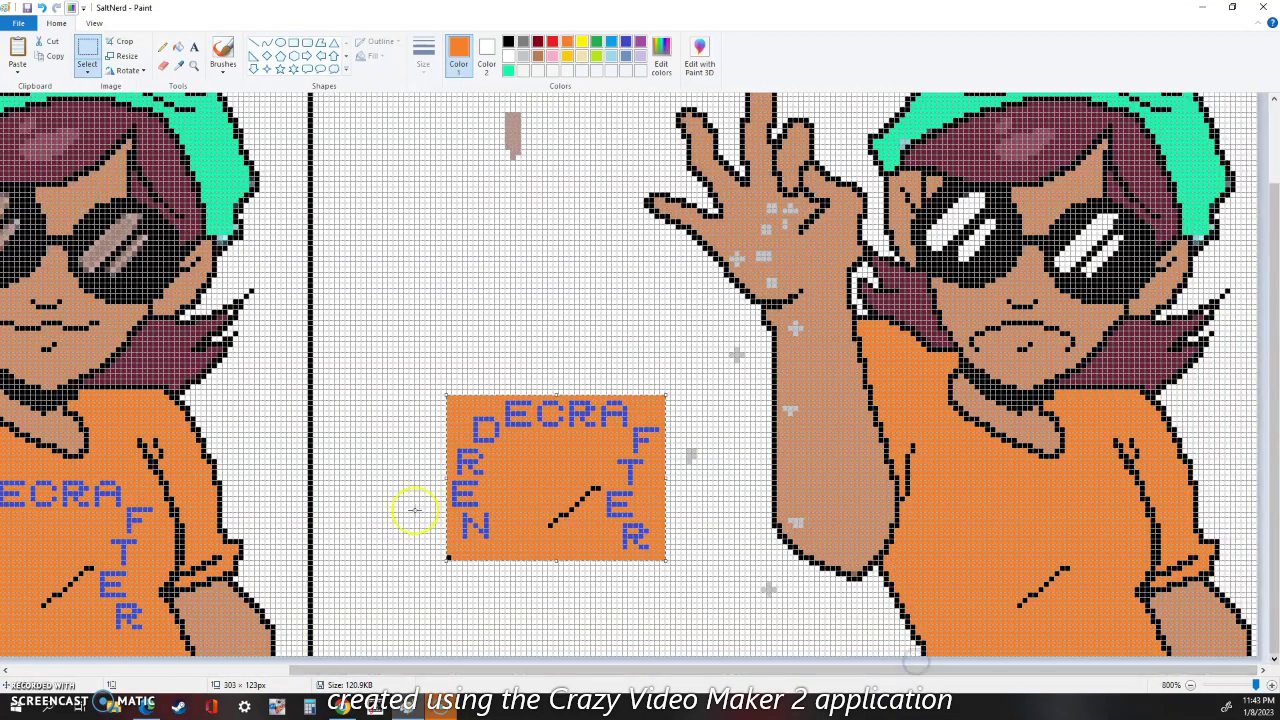
# - Paint the N in the copied lettering white, and redraw it as an indigo S
pyautogui.click(255, 43)
pyautogui.click(486, 55)
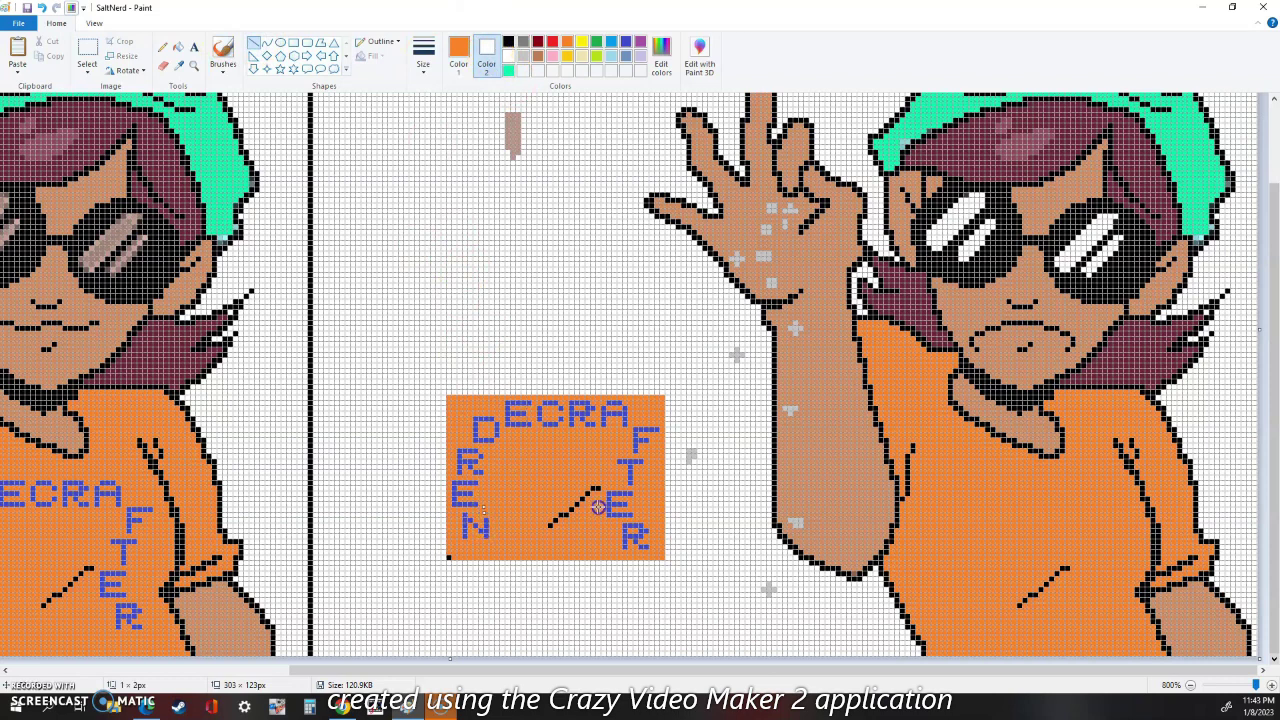
pyautogui.click(458, 55)
pyautogui.click(508, 55)
pyautogui.moveTo(485, 514); pyautogui.dragTo(485, 537)
pyautogui.click(481, 600)
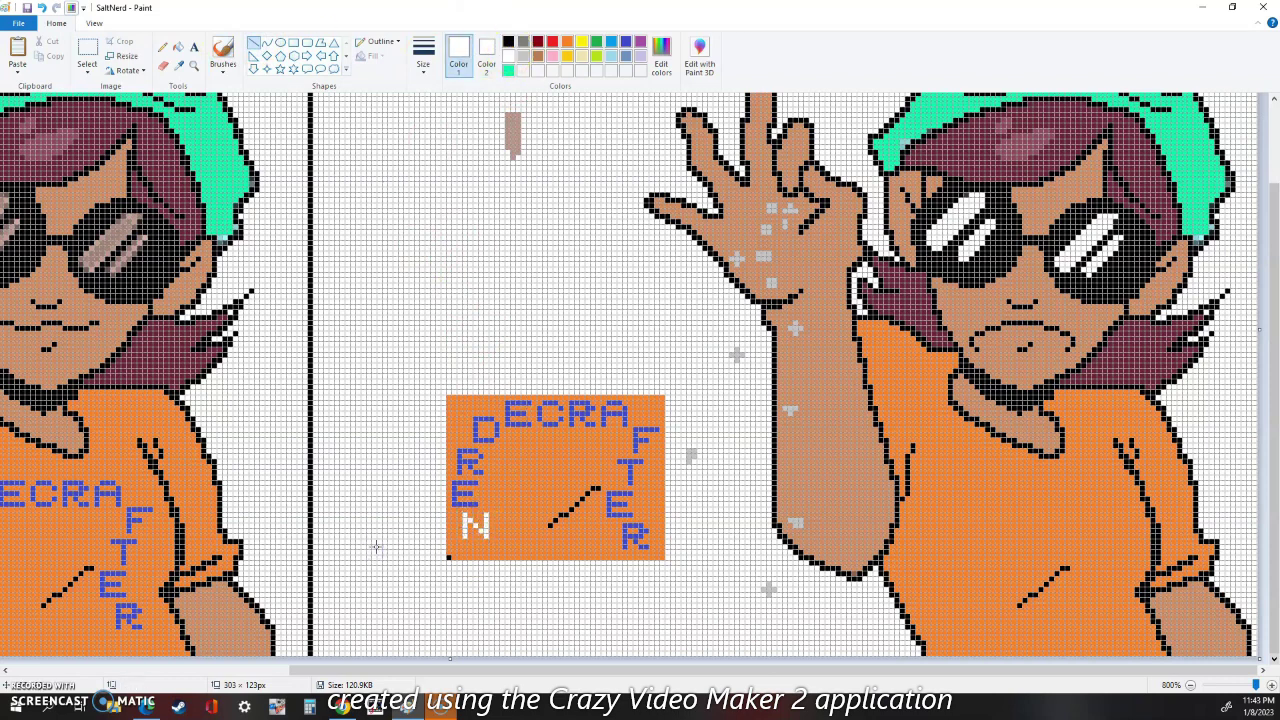
pyautogui.click(163, 48)
pyautogui.click(625, 42)
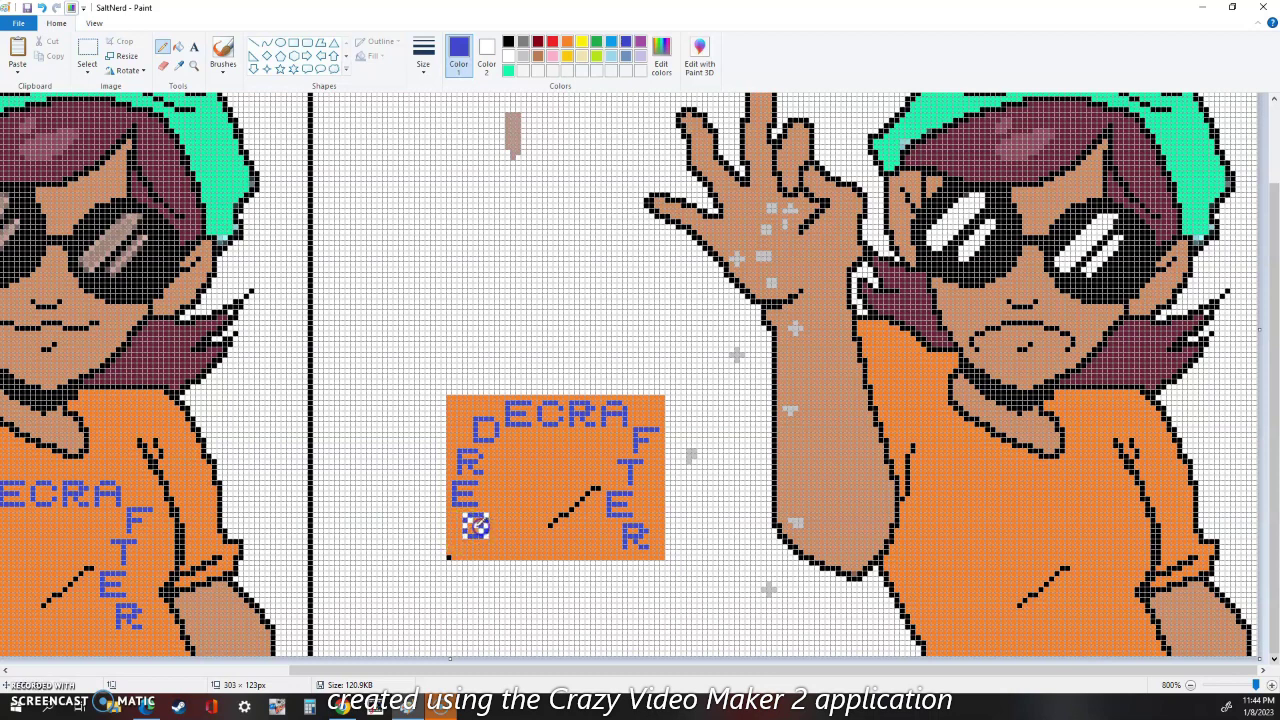
pyautogui.moveTo(483, 521); pyautogui.dragTo(465, 531)
# - Copy the A from the top of the copied arch and place it over the E above the S
pyautogui.click(87, 48)
pyautogui.moveTo(600, 399); pyautogui.dragTo(637, 434)
pyautogui.hotkey('ctrl', 'c')
pyautogui.hotkey('ctrl', 'v')
pyautogui.moveTo(17, 113)
pyautogui.mouseDown()
pyautogui.moveTo(462, 492)
pyautogui.moveTo(478, 454)
pyautogui.moveTo(468, 470)
pyautogui.moveTo(481, 472)
pyautogui.mouseUp()
# - Redraw the R above the A as an L with white and indigo pixels
pyautogui.click(163, 48)
pyautogui.click(508, 56)
pyautogui.click(626, 42)
# - Copy the T from the copied arch and place it over the D above the L
pyautogui.click(88, 48)
pyautogui.moveTo(616, 458); pyautogui.dragTo(644, 486)
pyautogui.hotkey('ctrl', 'c')
pyautogui.hotkey('ctrl', 'v')
pyautogui.moveTo(17, 111); pyautogui.dragTo(486, 431)
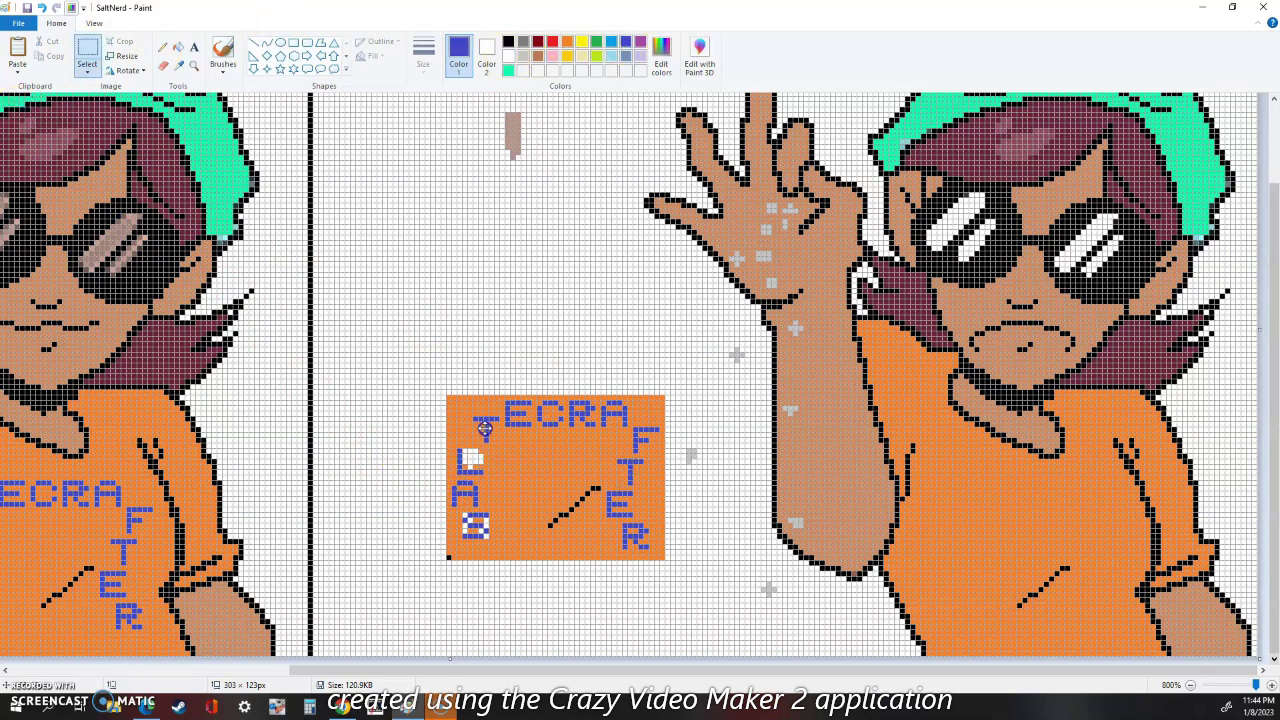
# - Fill the white leftovers around the L and S in the copied lettering with orange
pyautogui.click(180, 49)
pyautogui.click(567, 42)
pyautogui.click(479, 466)
pyautogui.click(486, 528)
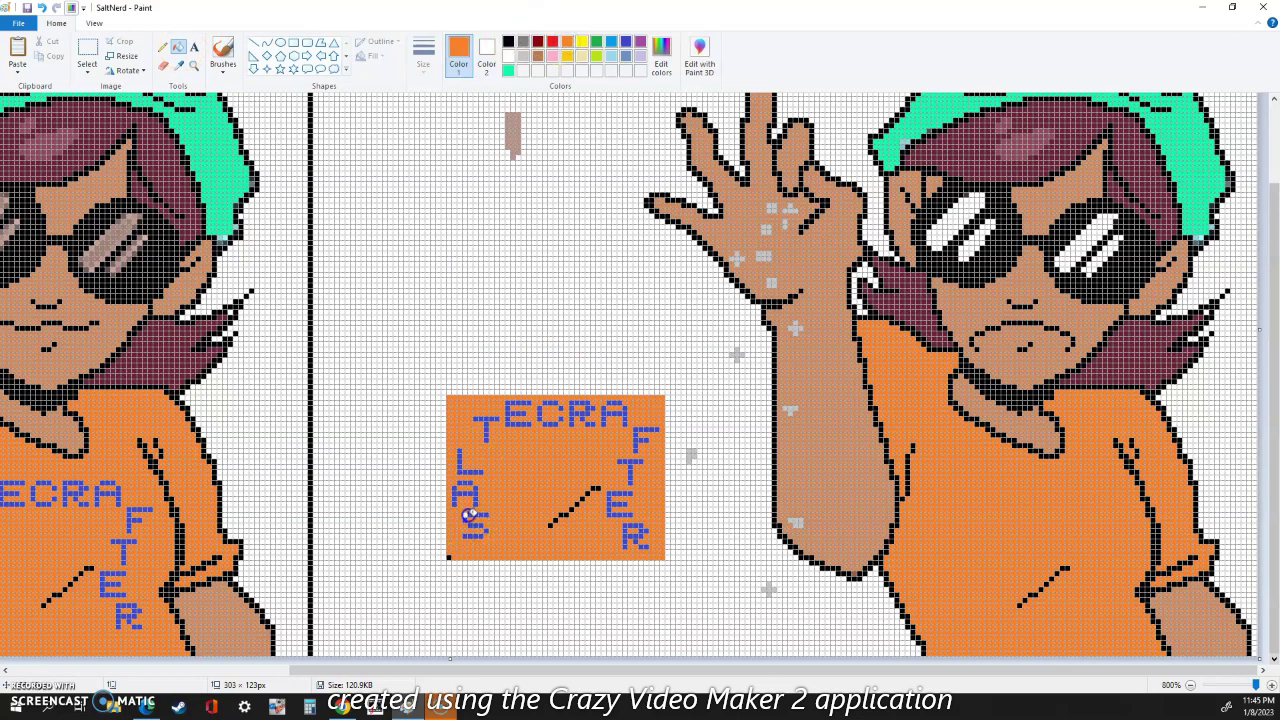
pyautogui.moveTo(384, 672); pyautogui.dragTo(257, 672)
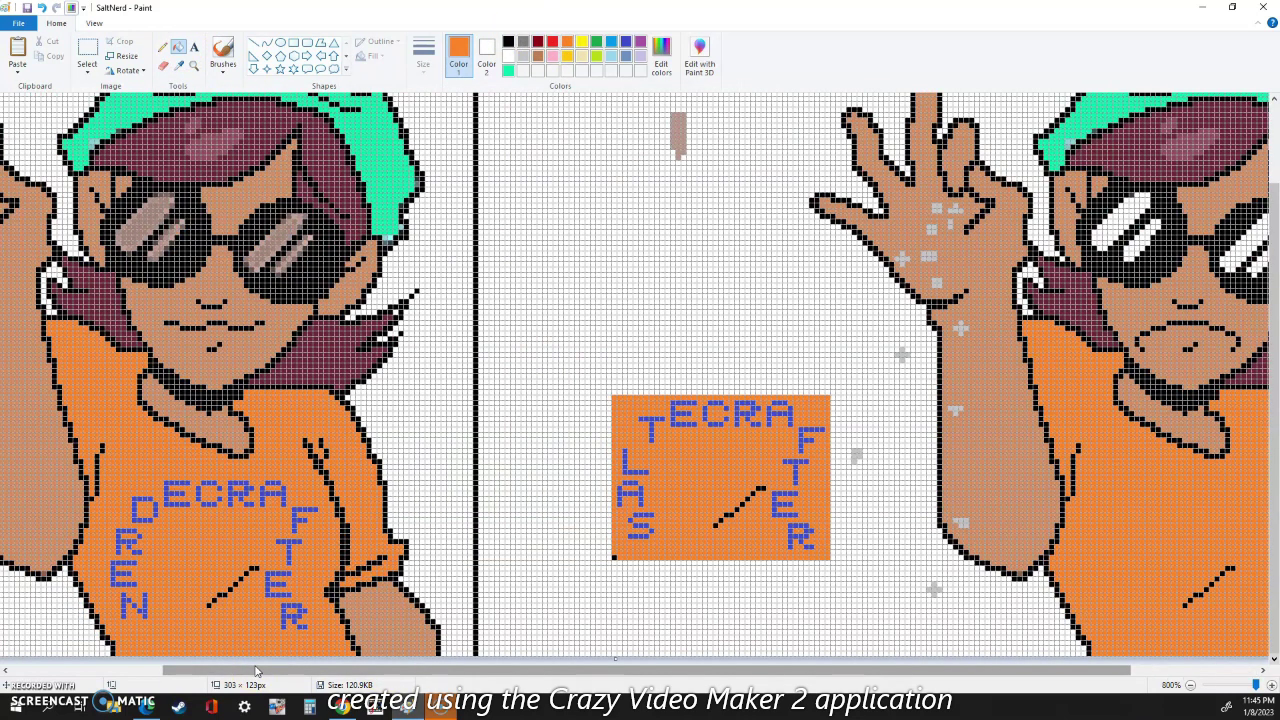
# - Move the orange block with the SALT variant of the lettering onto the frowning character's shirt
pyautogui.click(87, 52)
pyautogui.moveTo(614, 397); pyautogui.dragTo(827, 557)
pyautogui.moveTo(734, 518); pyautogui.dragTo(702, 503)
pyautogui.moveTo(702, 671); pyautogui.dragTo(828, 700)
pyautogui.moveTo(500, 467); pyautogui.dragTo(1002, 560)
pyautogui.click(718, 562)
pyautogui.moveTo(757, 663); pyautogui.dragTo(721, 663)
# - Mix a darker burnt orange, add it to the custom colors, and fill the frowning character's shirt with it
pyautogui.click(661, 55)
pyautogui.click(781, 343)
pyautogui.click(714, 442)
pyautogui.click(516, 442)
pyautogui.click(178, 47)
pyautogui.hscroll(1, 831, 509)
pyautogui.click(923, 409)
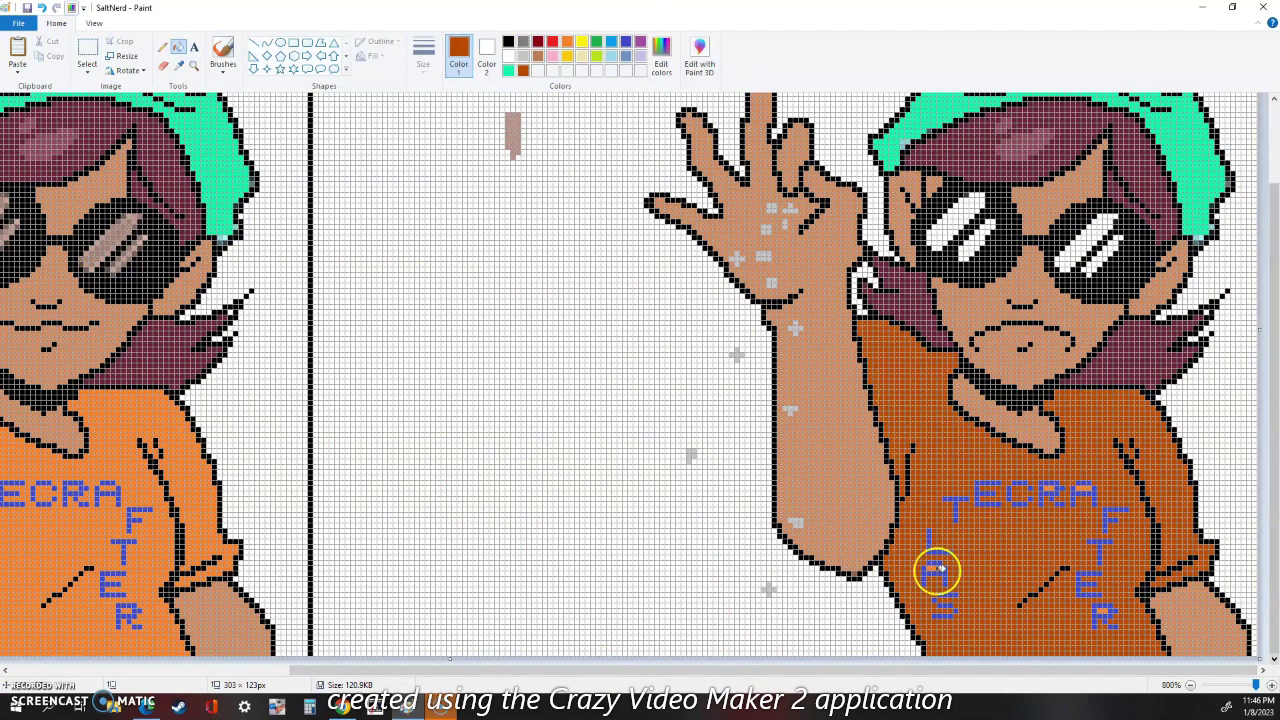
# - Add a darker shade of the cap's green to the custom colors and fill the frowning character's cap with it
pyautogui.scroll(2, 734, 431)
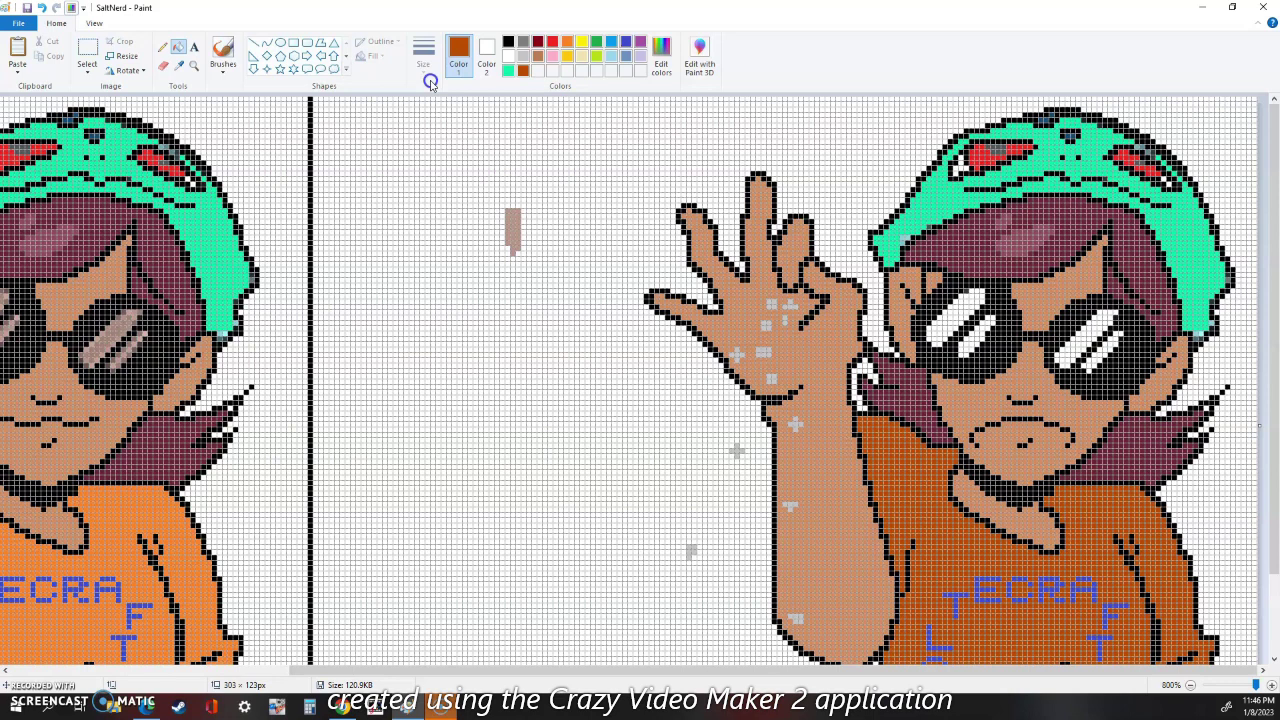
pyautogui.click(661, 55)
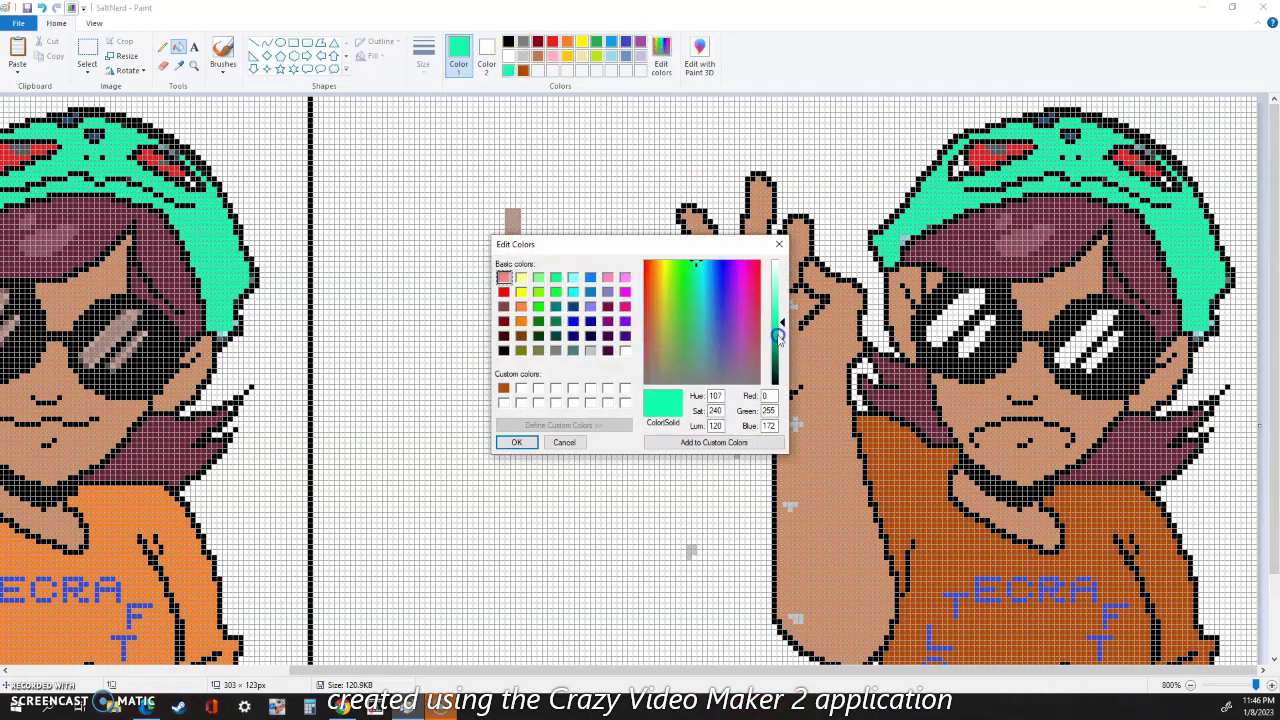
pyautogui.click(714, 442)
pyautogui.click(516, 442)
pyautogui.click(933, 232)
pyautogui.click(1198, 338)
pyautogui.hotkey('ctrl', 'z')
pyautogui.click(1201, 336)
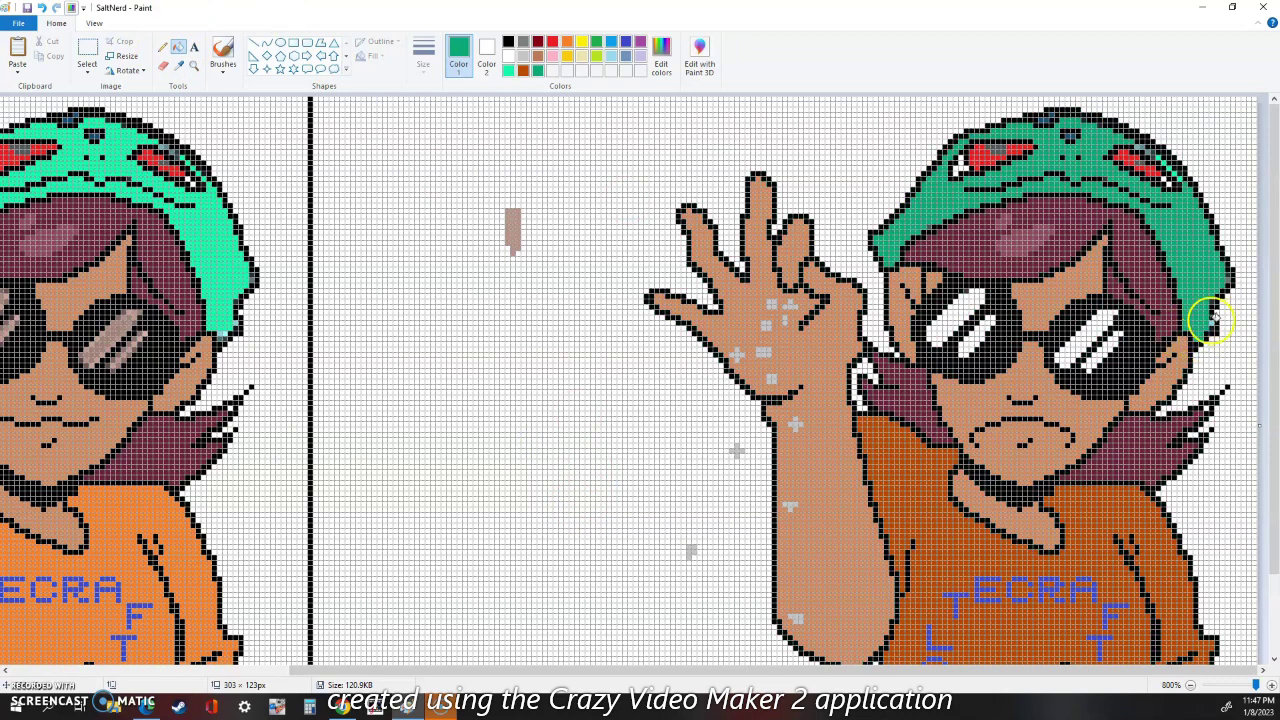
pyautogui.click(1159, 156)
pyautogui.hotkey('ctrl', 'z')
pyautogui.click(254, 43)
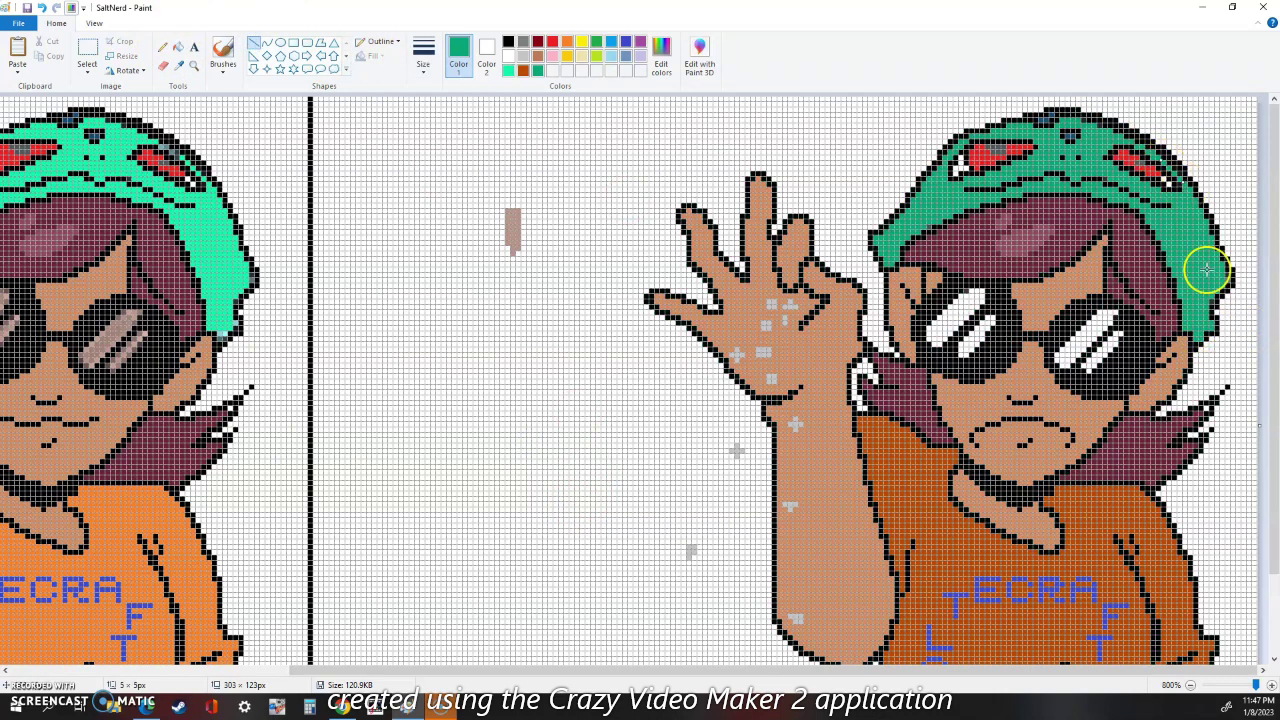
# - Erase the stray black "ne" letters beside the smiling character's raised elbow
pyautogui.scroll(-3, 733, 660)
pyautogui.moveTo(731, 669); pyautogui.dragTo(358, 636)
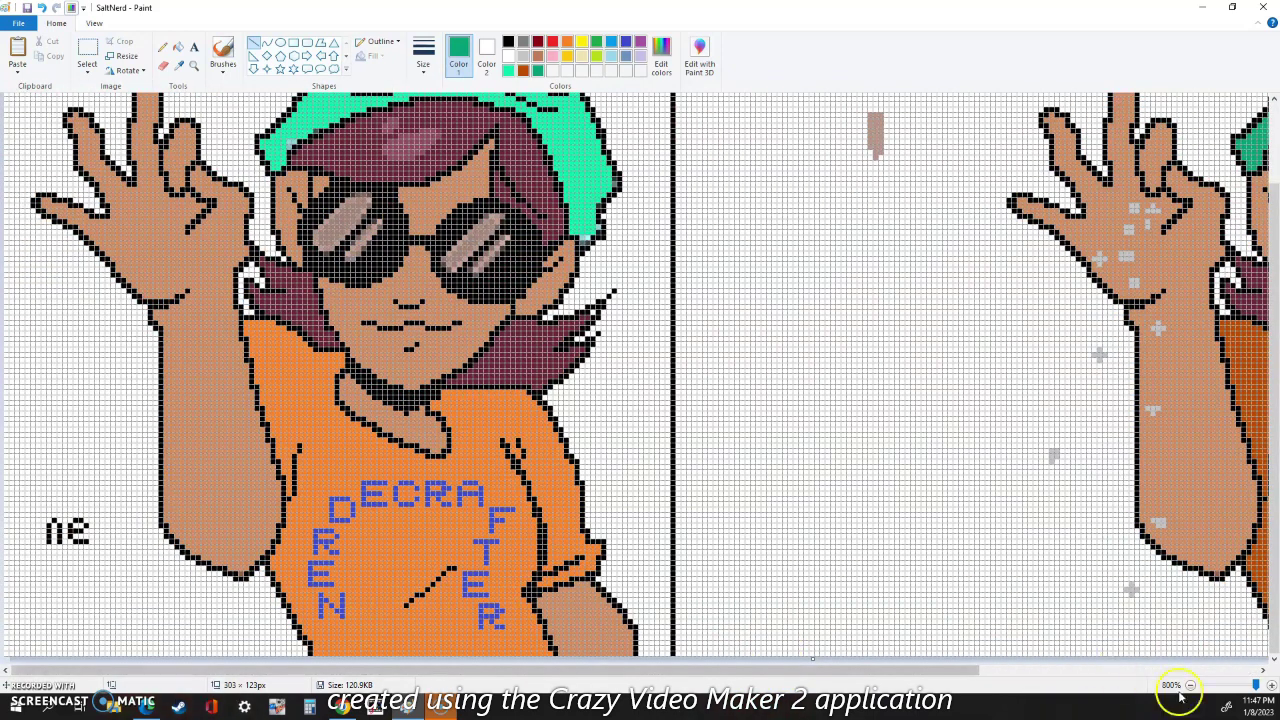
pyautogui.click(1189, 685)
pyautogui.click(163, 66)
pyautogui.moveTo(72, 545); pyautogui.dragTo(46, 549)
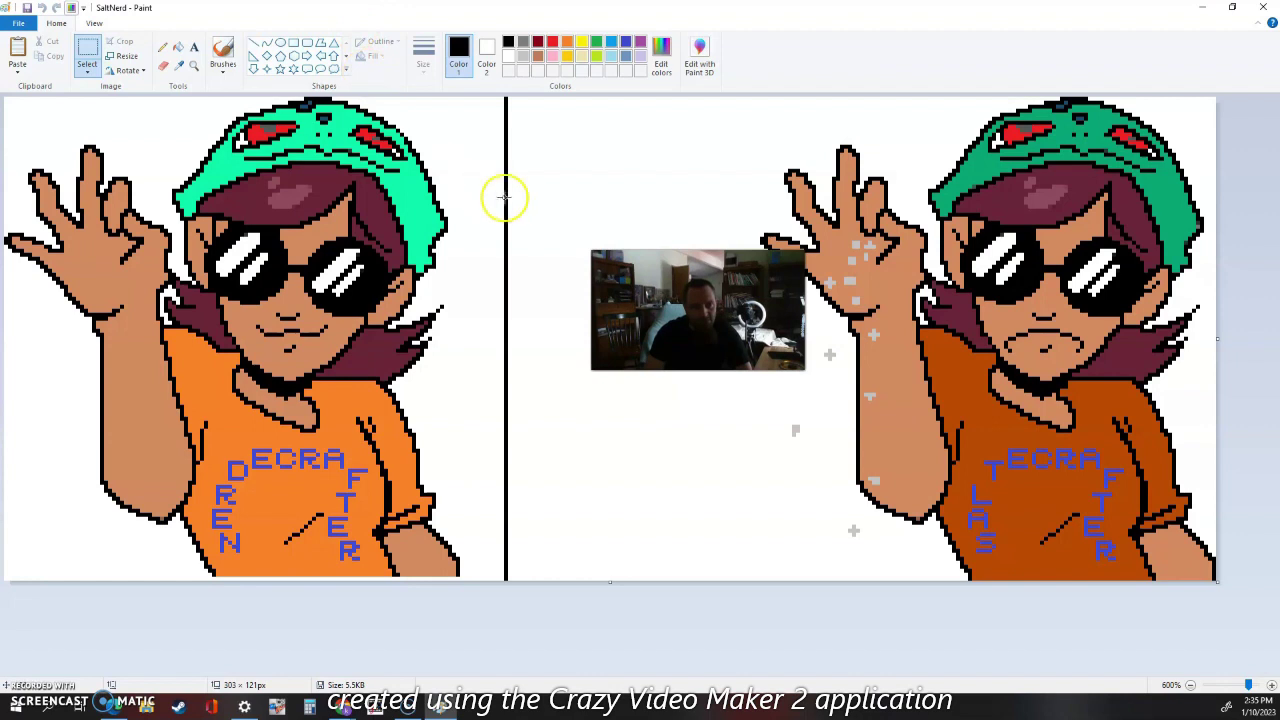
# - Show the pixel gridlines over the finished drawing of both characters
pyautogui.hotkey('ctrl', 'g')
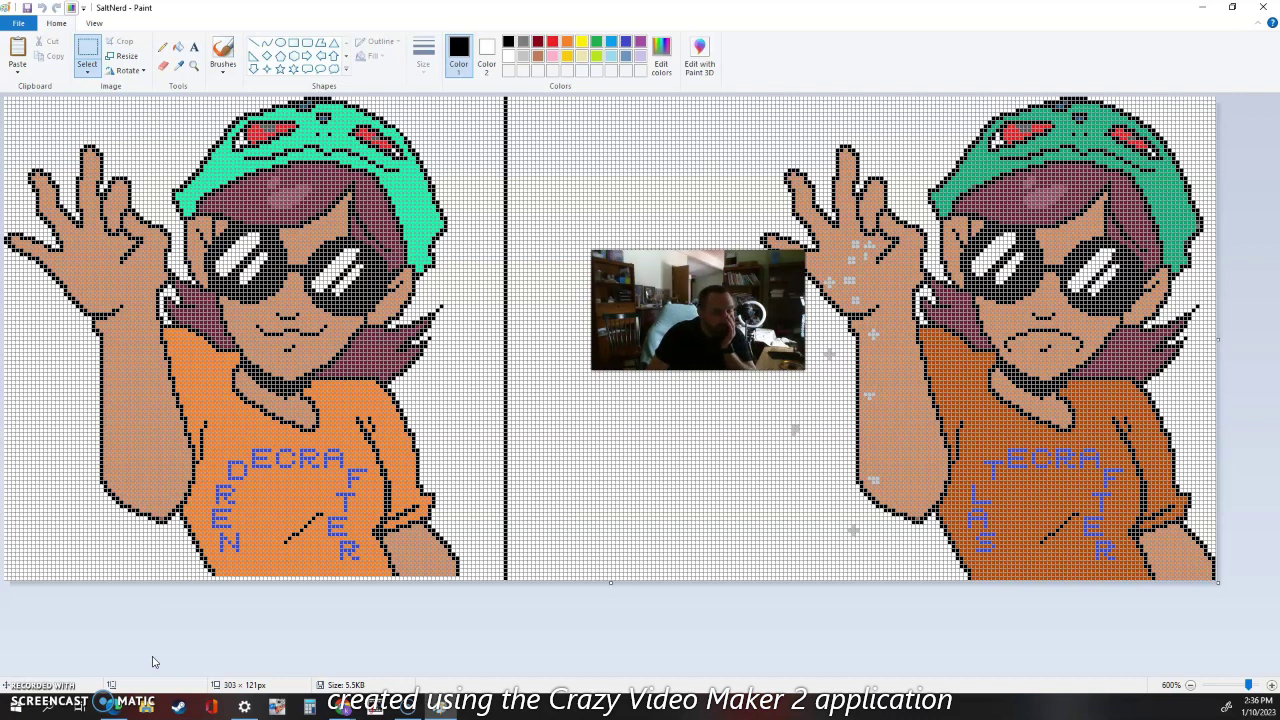
pyautogui.click(157, 662)
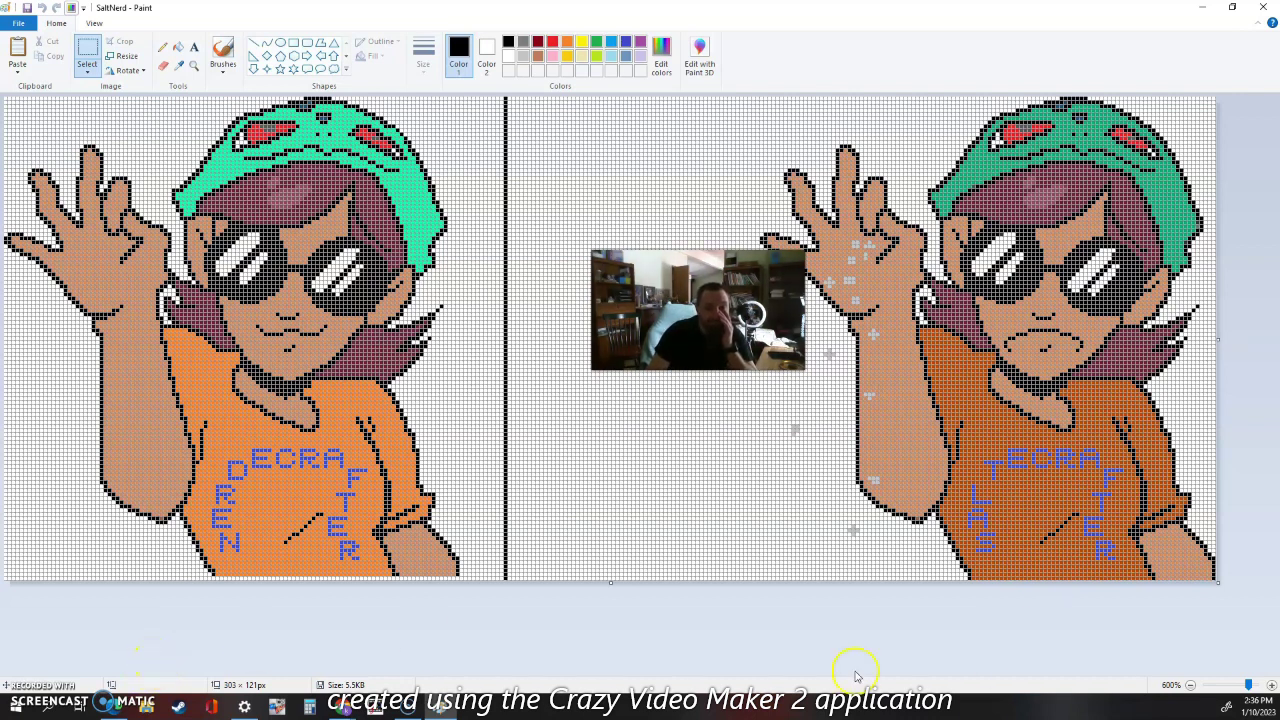